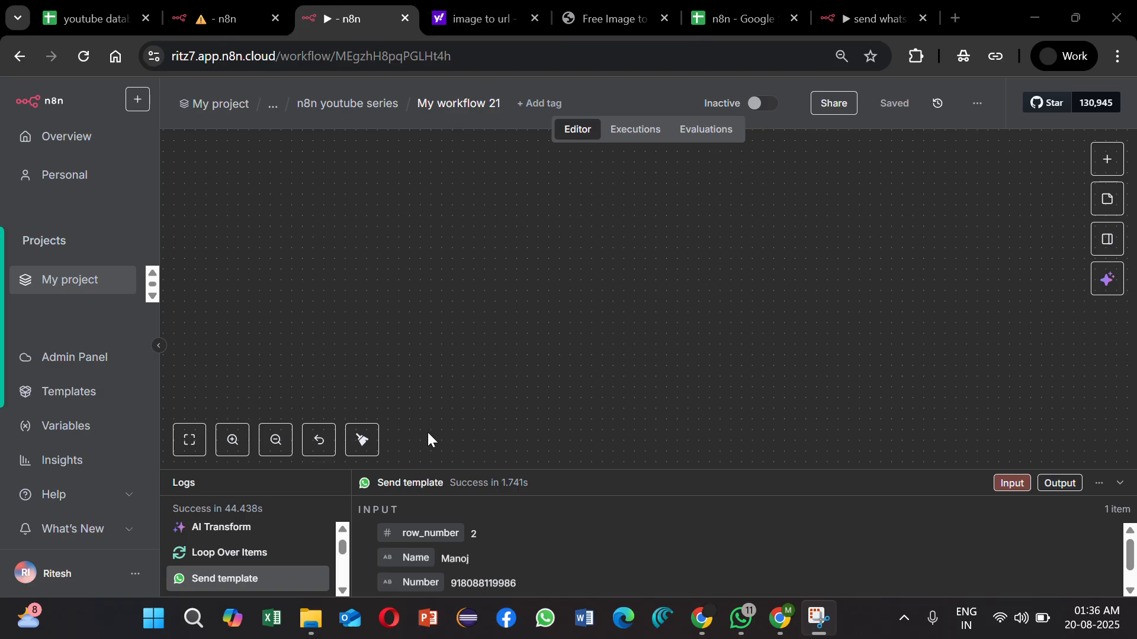
# Step: Switch to WhatsApp Manager and open promotional_template from the managed templates in its edit view
pyautogui.hotkey('alt', 'Tab')
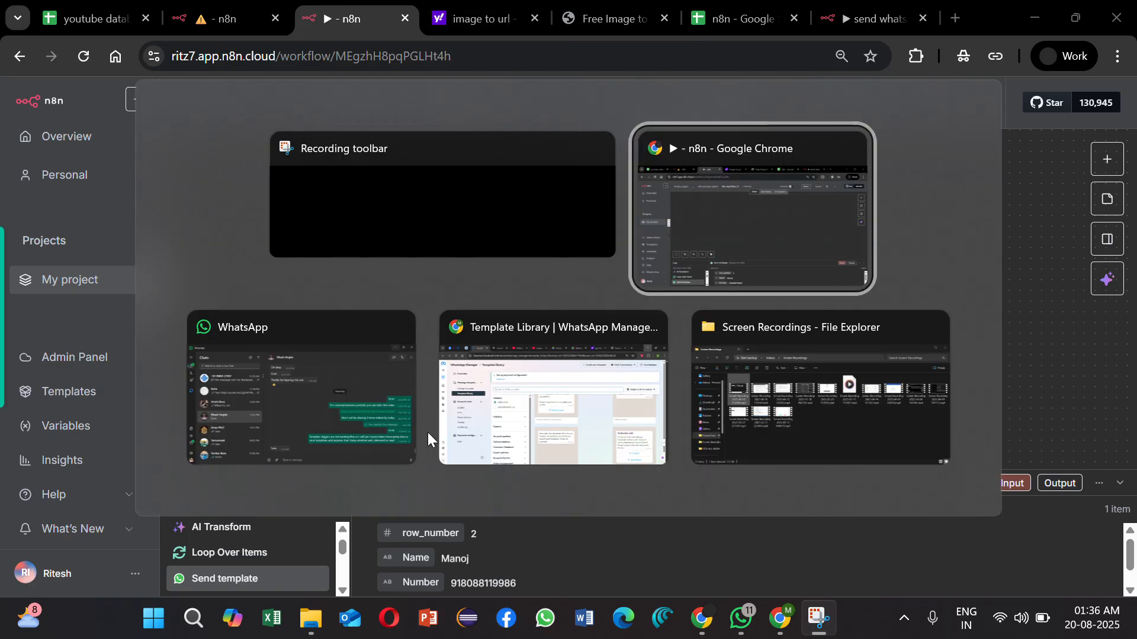
pyautogui.hotkey('alt', 'Tab')
pyautogui.hotkey('alt', 'Tab')
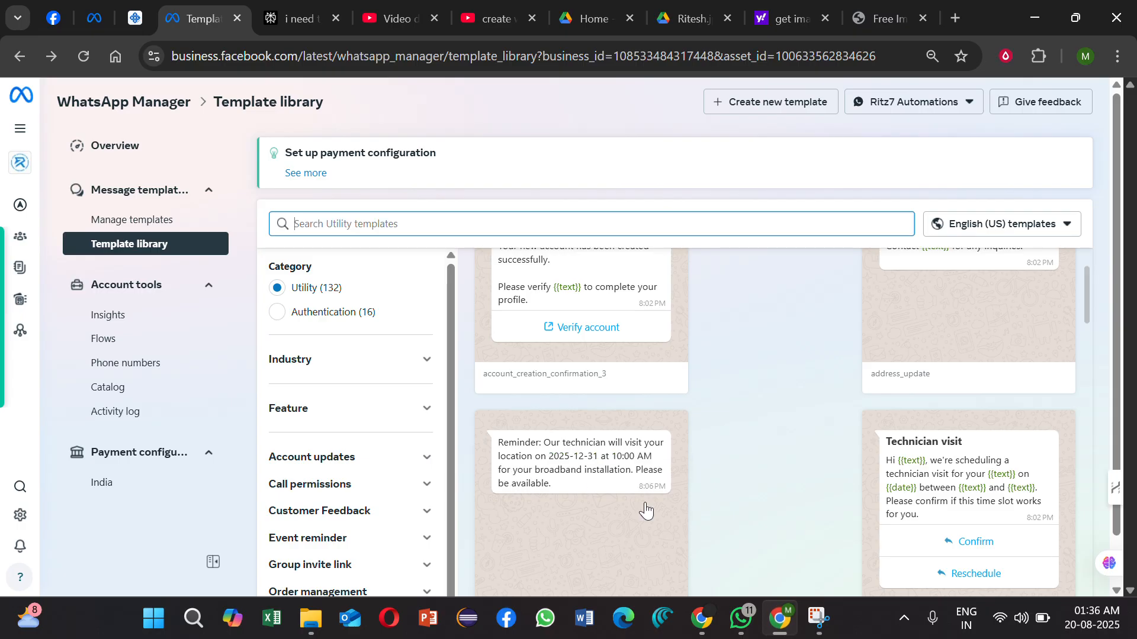
pyautogui.click(152, 224)
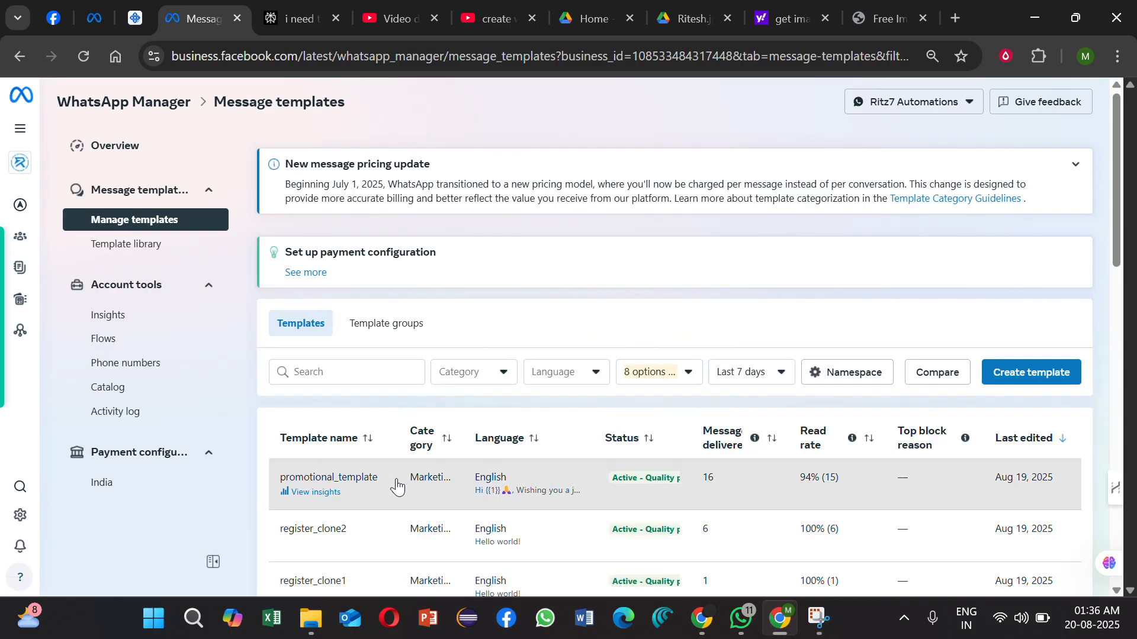
pyautogui.click(398, 481)
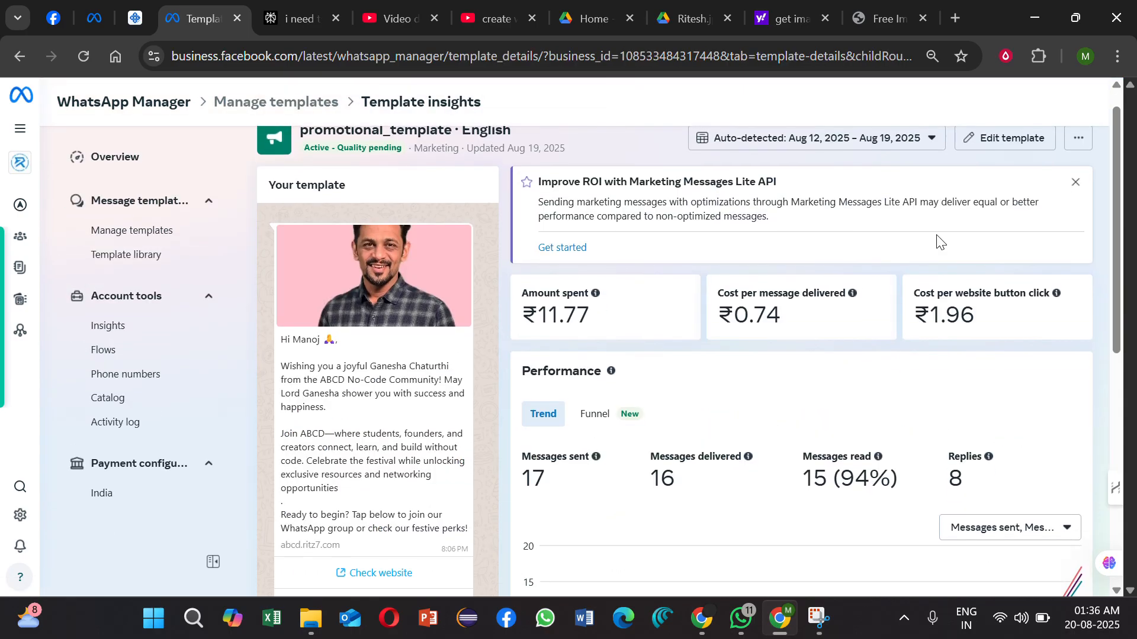
pyautogui.click(994, 140)
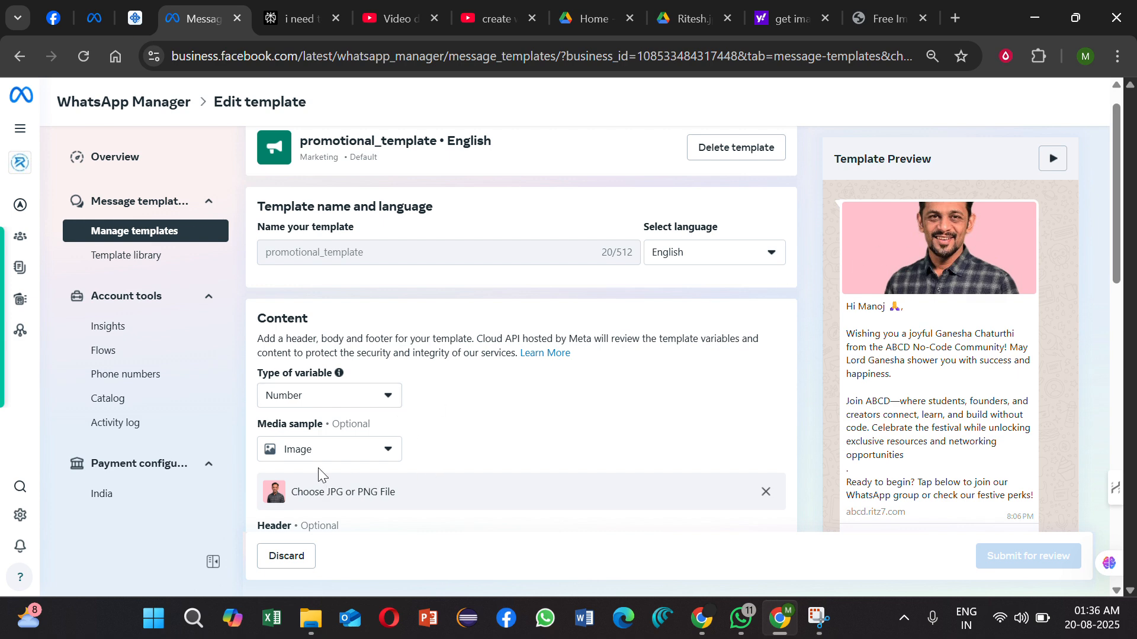
# Step: Examine the template's media sample, body text, variable sample, footer and buttons, and return to the n8n workflow
pyautogui.scroll(-2, 348, 455)
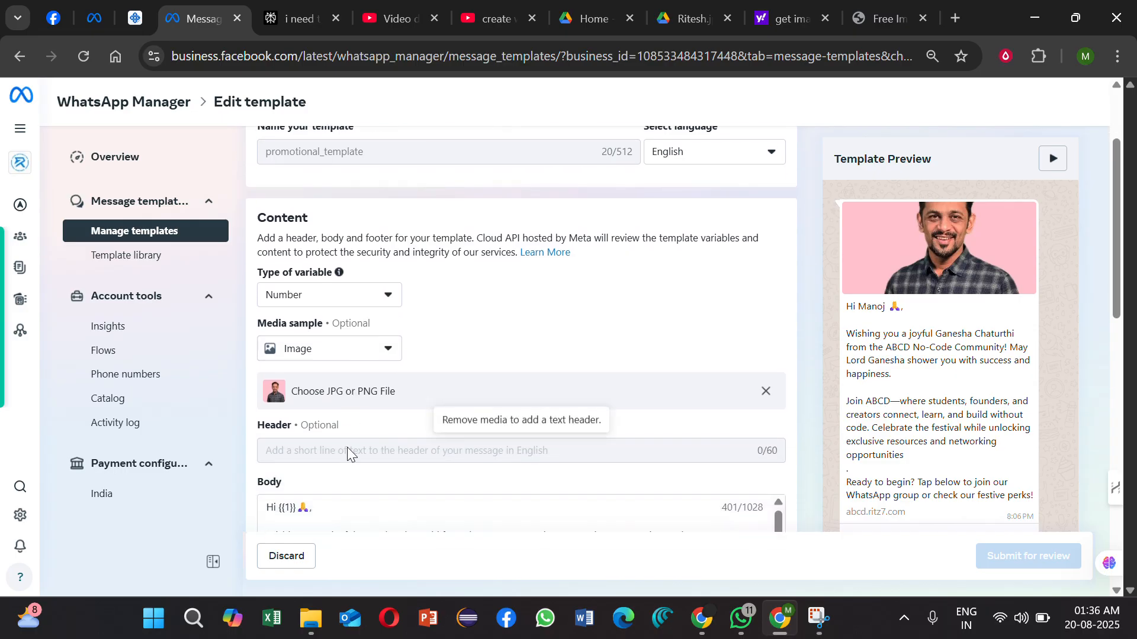
pyautogui.scroll(-7, 445, 414)
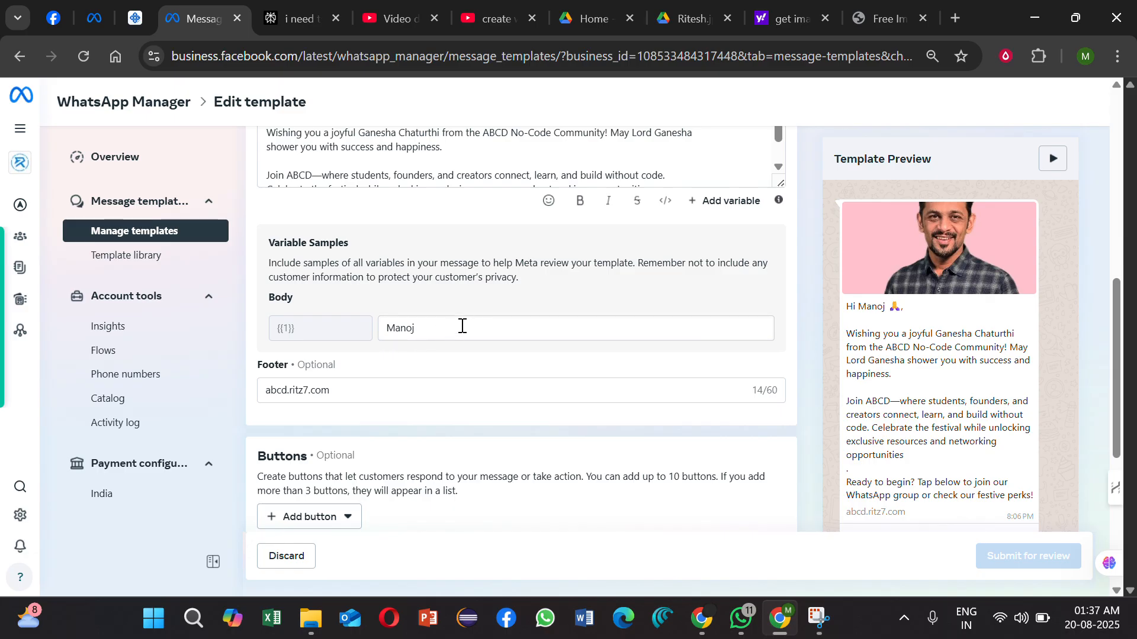
pyautogui.scroll(3, 461, 326)
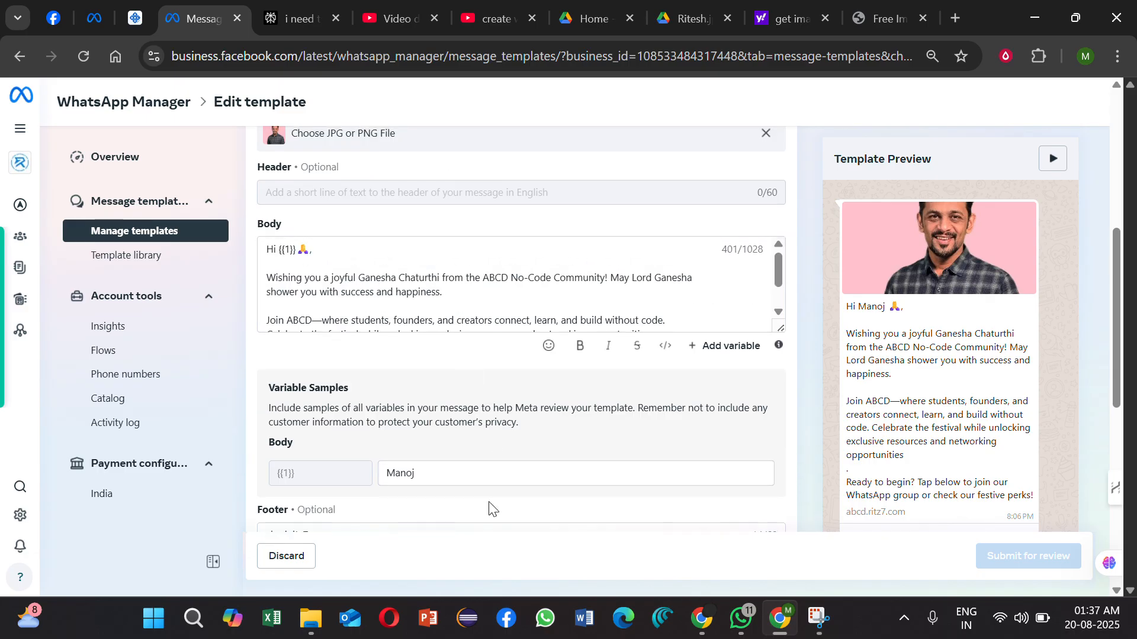
pyautogui.scroll(-5, 481, 503)
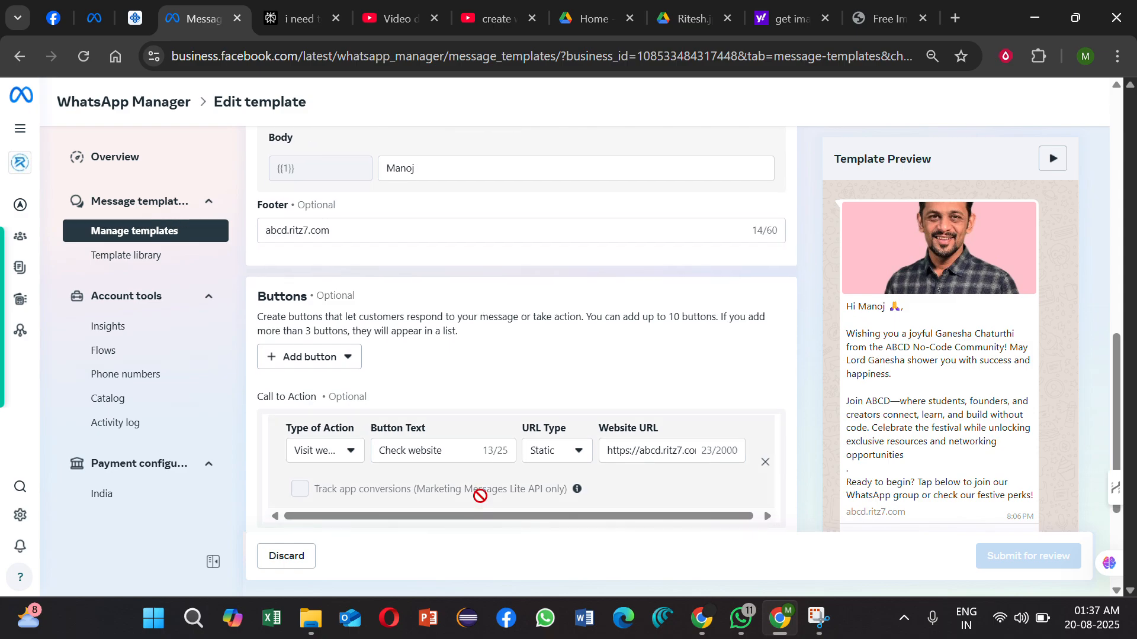
pyautogui.scroll(-3, 726, 372)
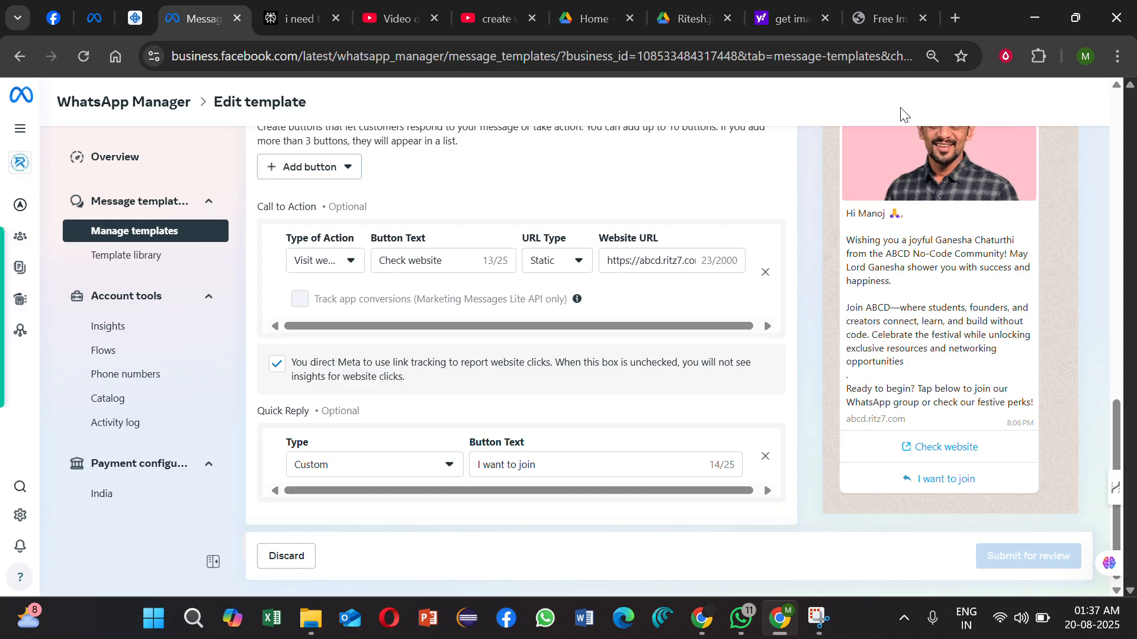
pyautogui.click(1035, 13)
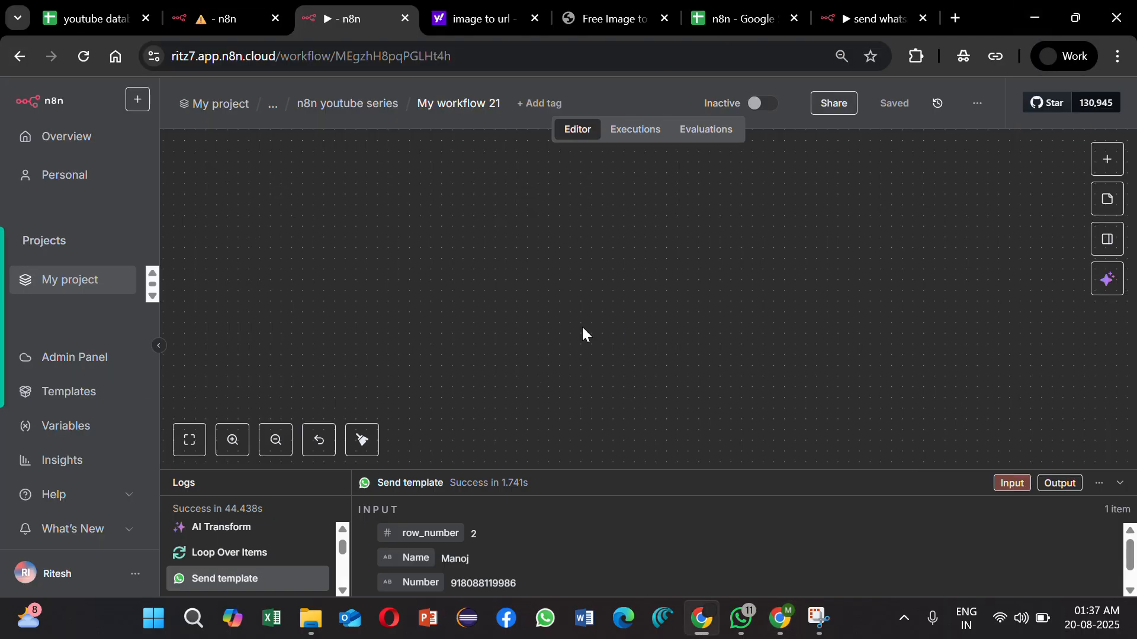
pyautogui.click(1107, 159)
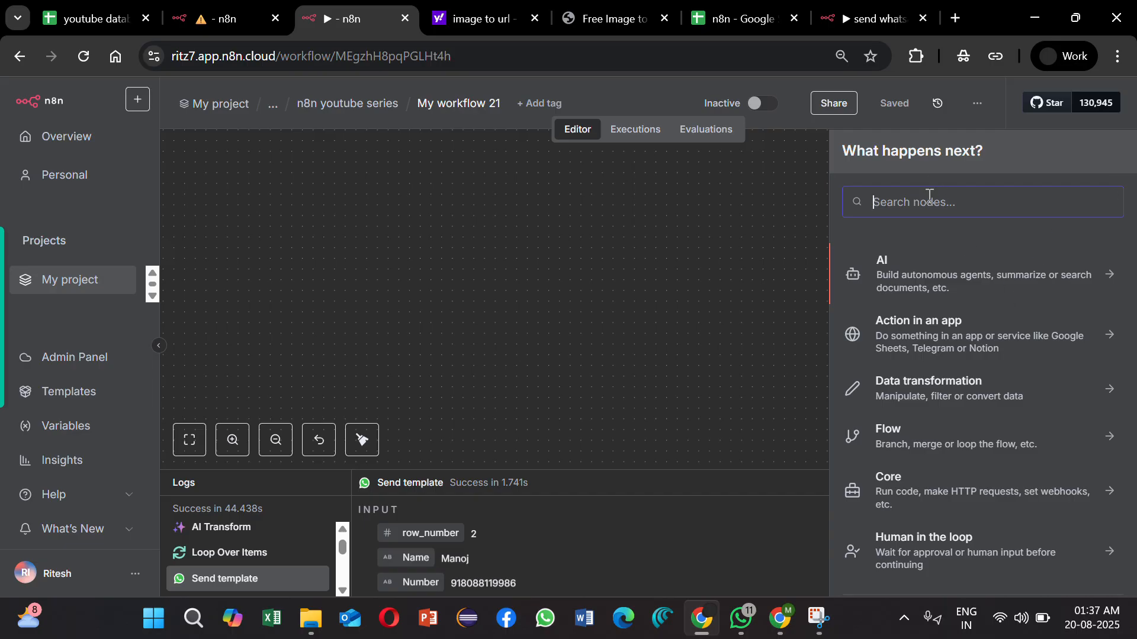
pyautogui.write('tri')
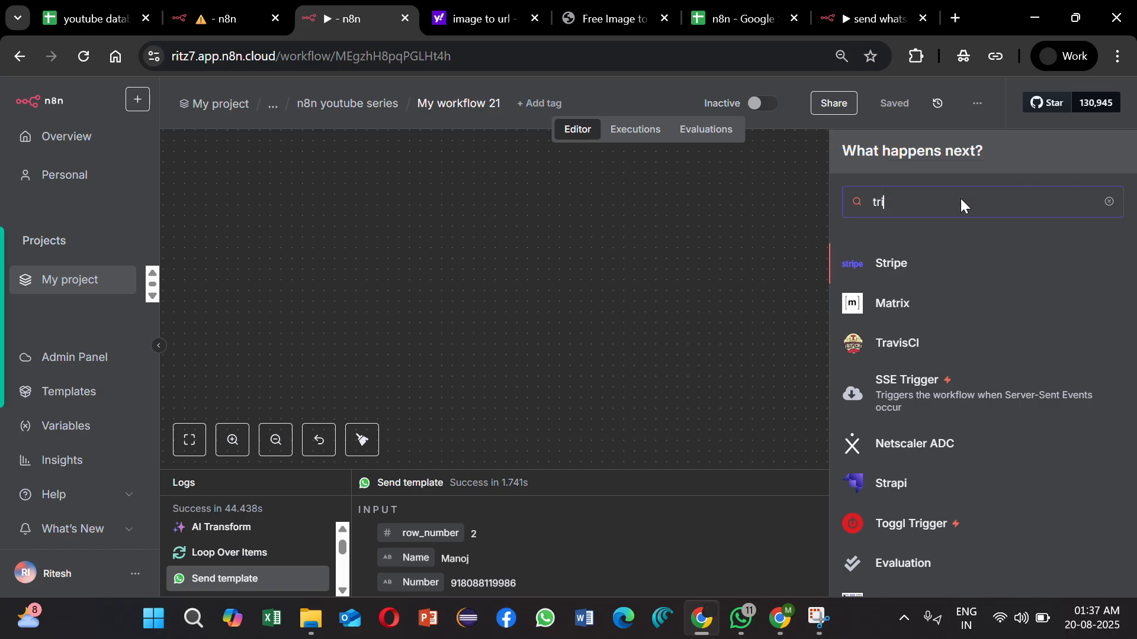
pyautogui.press('BackSpace')
pyautogui.press('BackSpace')
pyautogui.press('BackSpace')
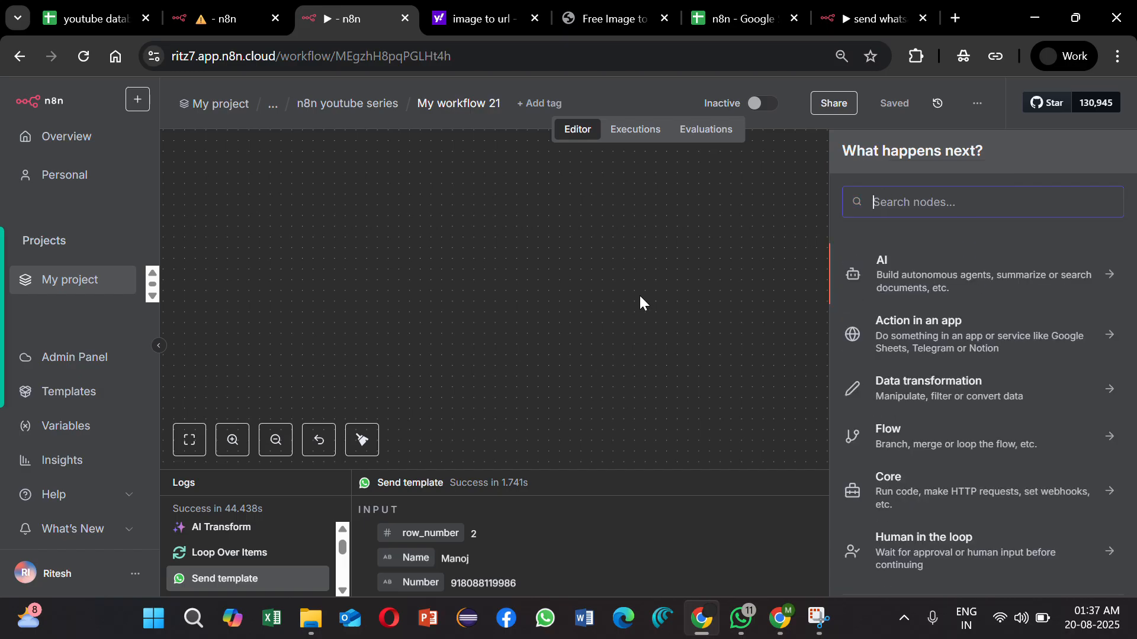
# Step: Delete all the deactivated nodes from the My workflow 21 canvas and save the workflow
pyautogui.scroll(-5, 640, 302)
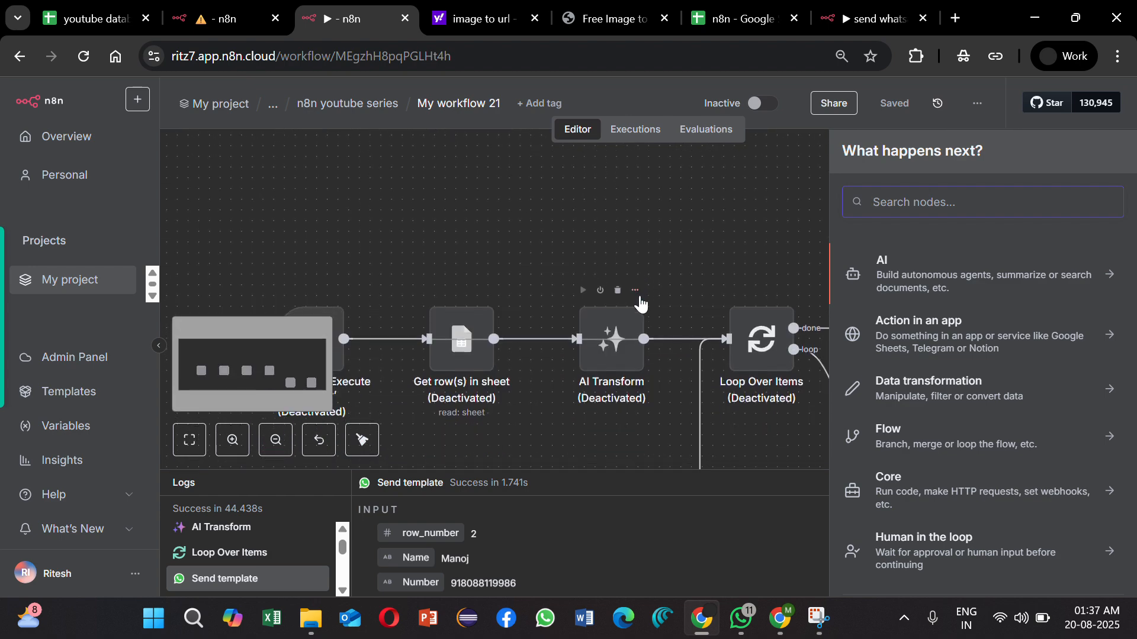
pyautogui.moveTo(242, 204); pyautogui.dragTo(1117, 457)
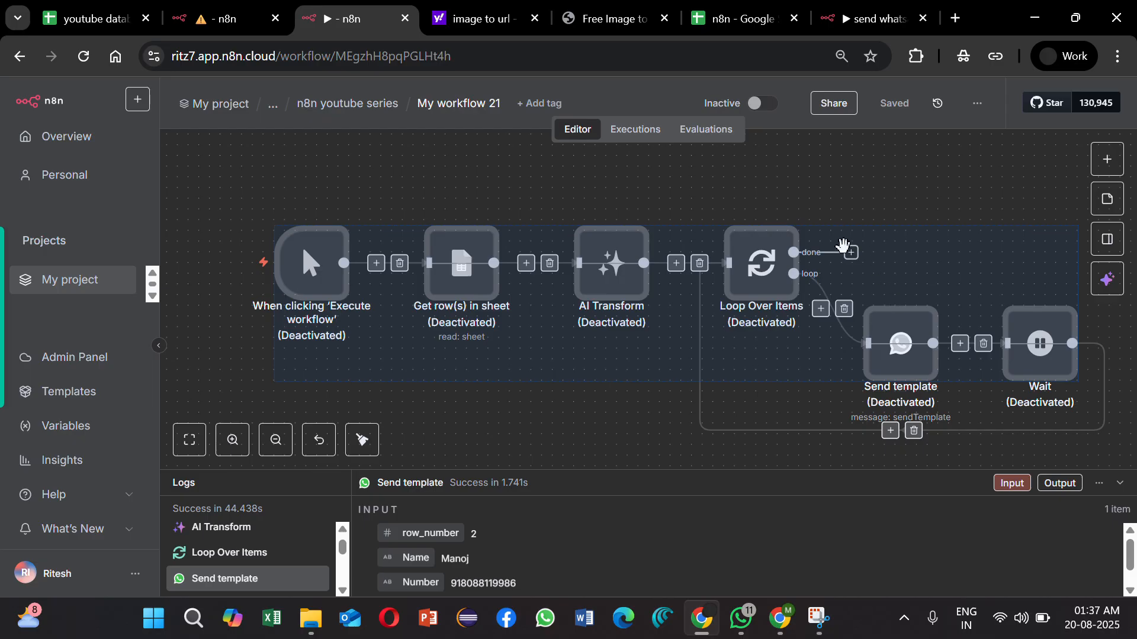
pyautogui.rightClick(845, 247)
pyautogui.click(947, 505)
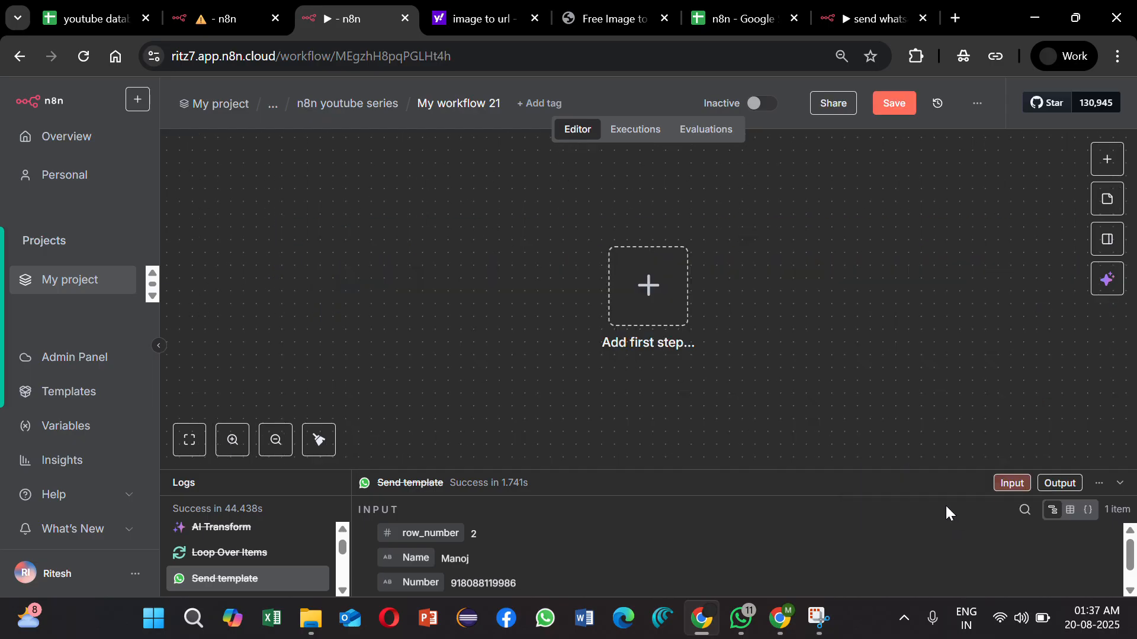
pyautogui.click(899, 104)
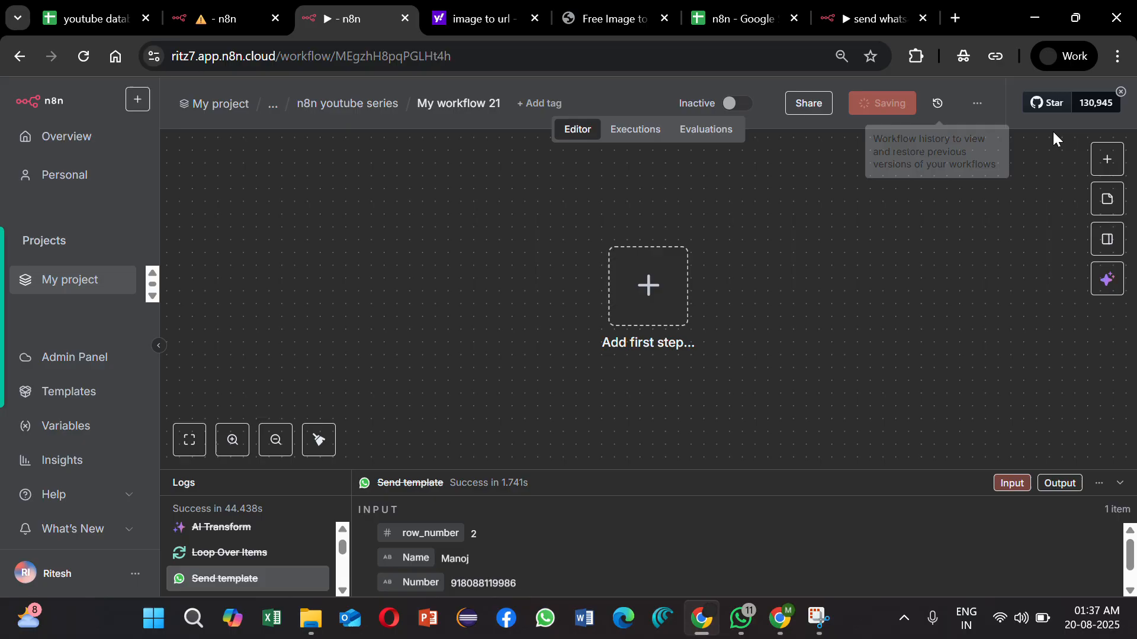
# Step: Add a manual trigger and connect a WhatsApp Business Cloud node with the Send template action to it
pyautogui.click(1105, 161)
pyautogui.click(924, 293)
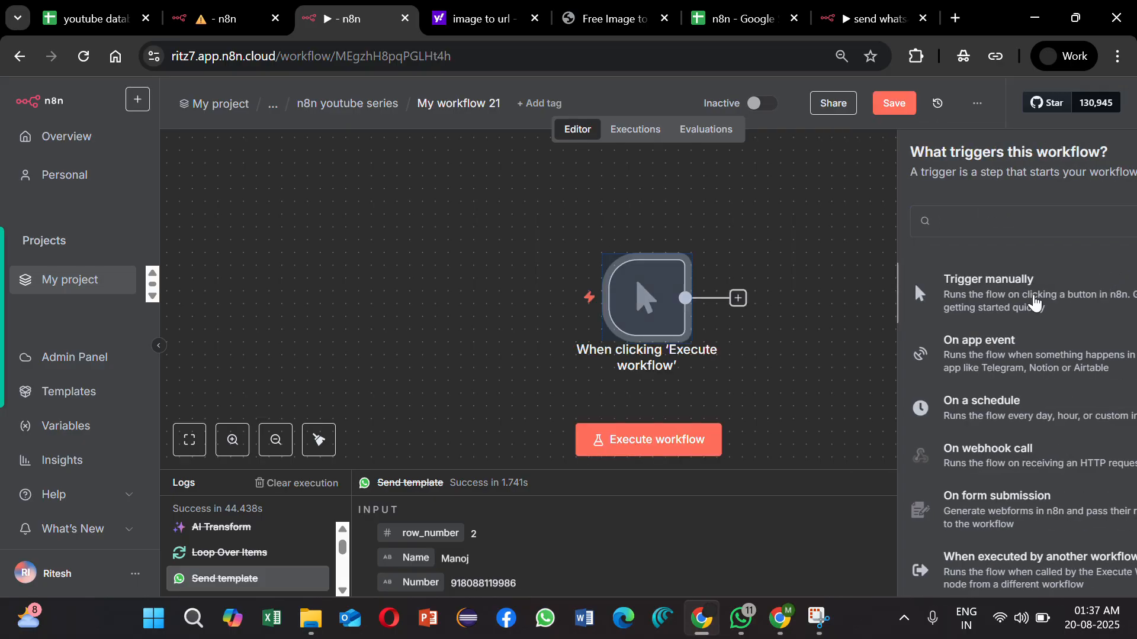
pyautogui.click(738, 299)
pyautogui.write('what')
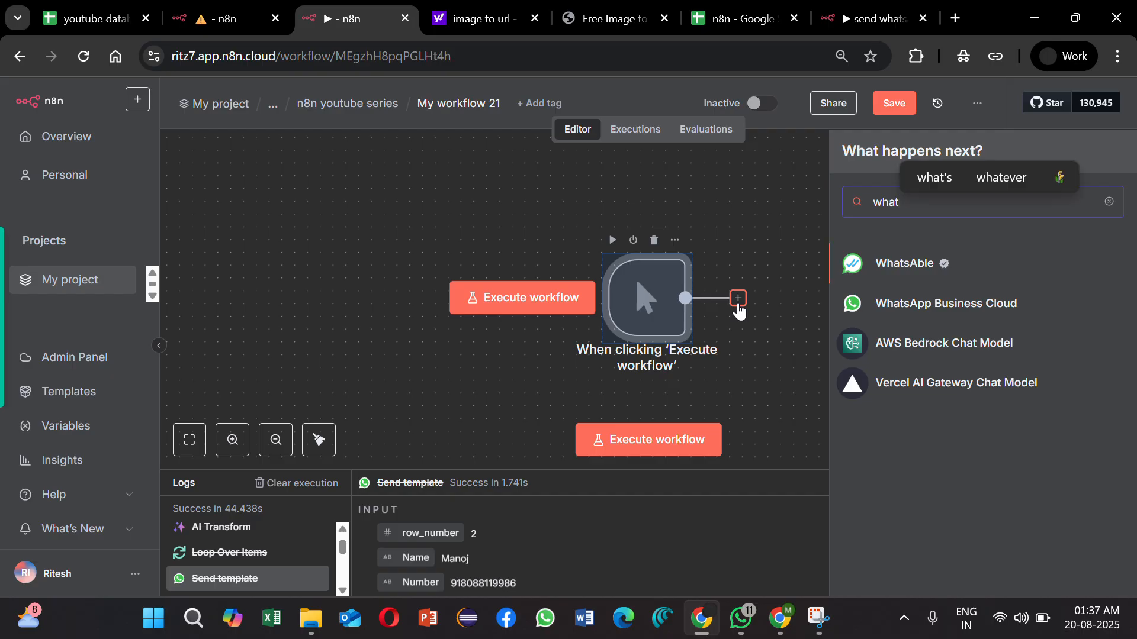
pyautogui.click(941, 314)
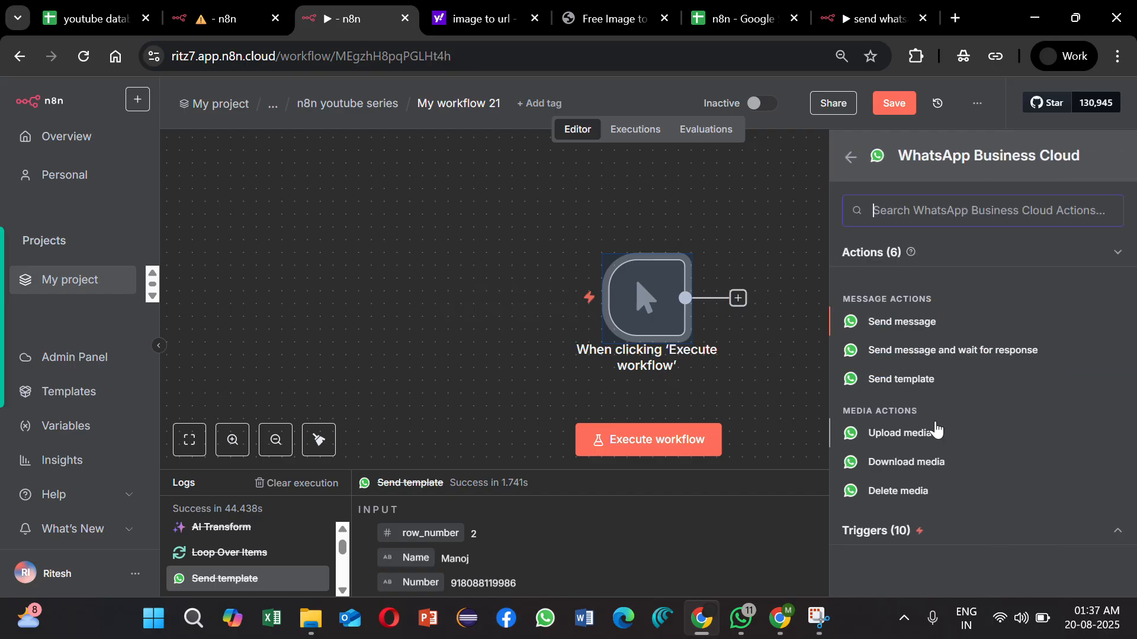
pyautogui.click(921, 382)
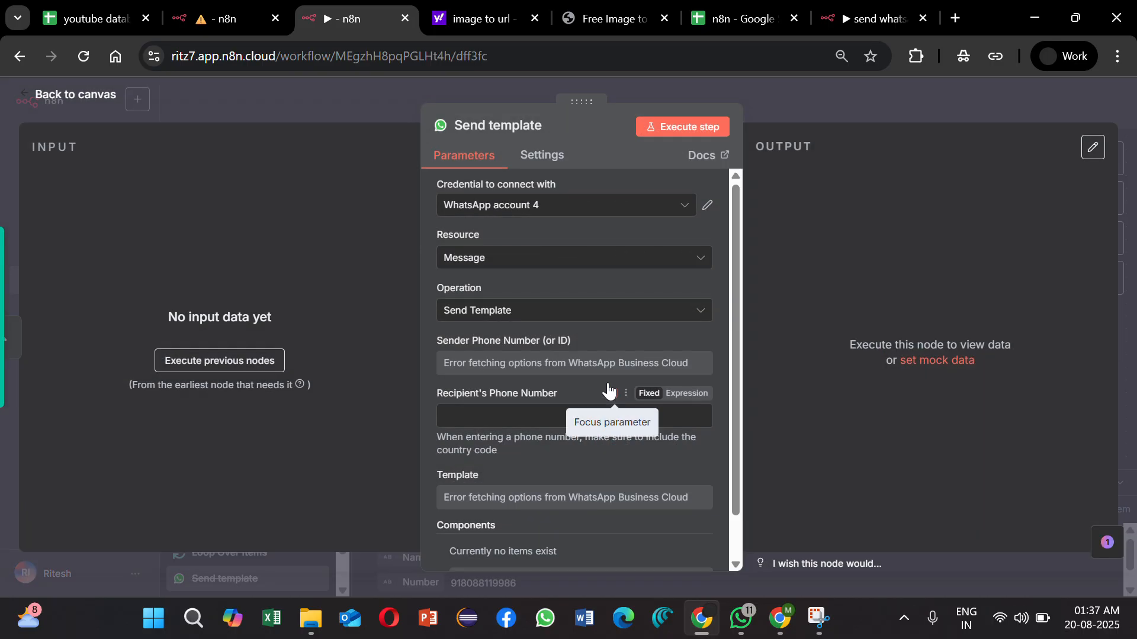
# Step: Set the Send template node's credential to ABCD RItz7 Bot and choose the Ritz7 Automations sender phone number
pyautogui.click(592, 216)
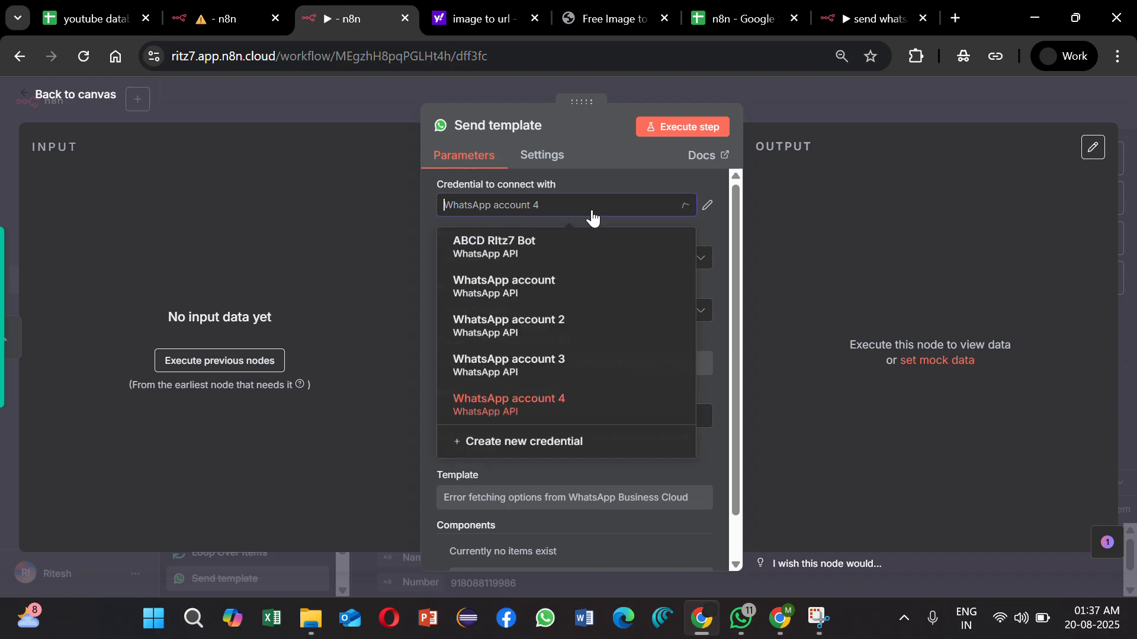
pyautogui.click(604, 251)
pyautogui.scroll(-1, 606, 293)
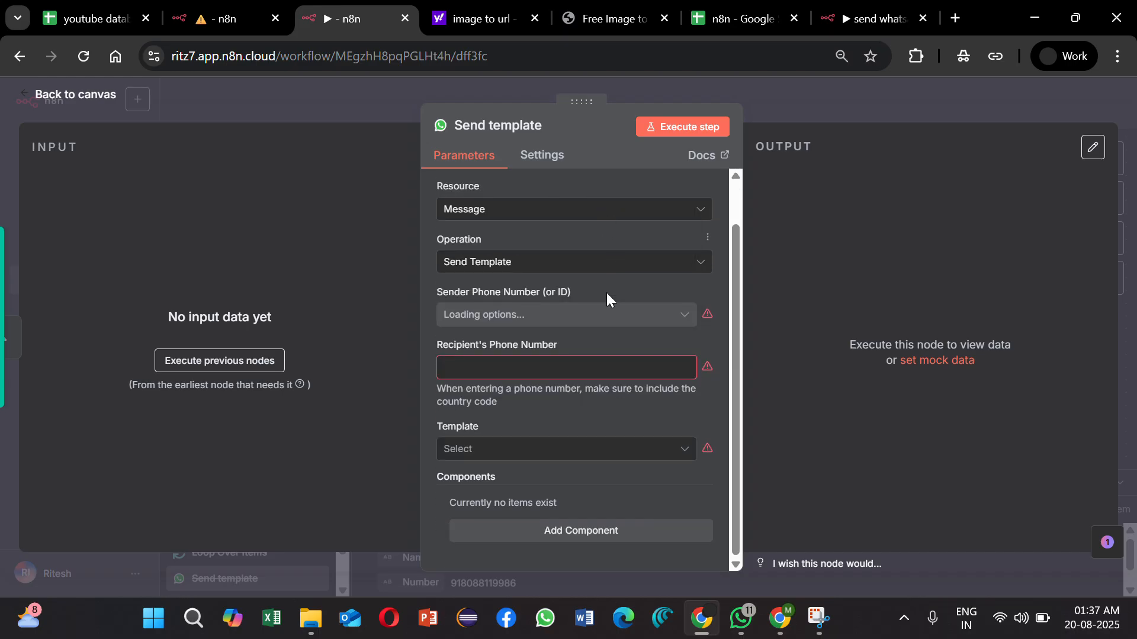
pyautogui.click(589, 320)
pyautogui.click(591, 382)
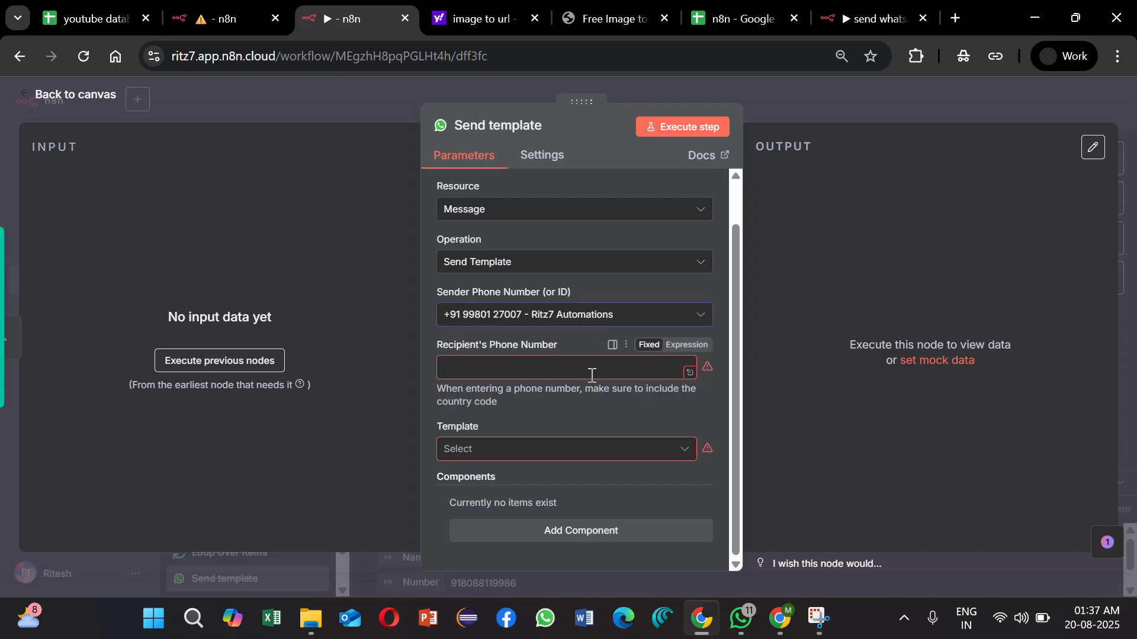
# Step: Enter the recipient's phone number with country code and select promotional_template - en as the template
pyautogui.click(573, 372)
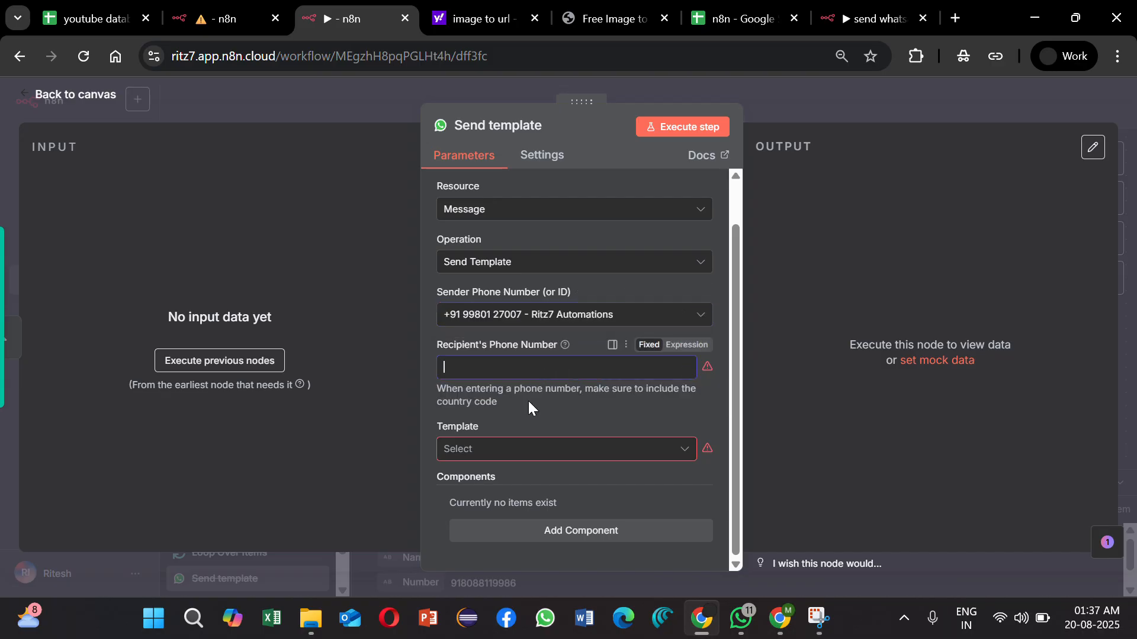
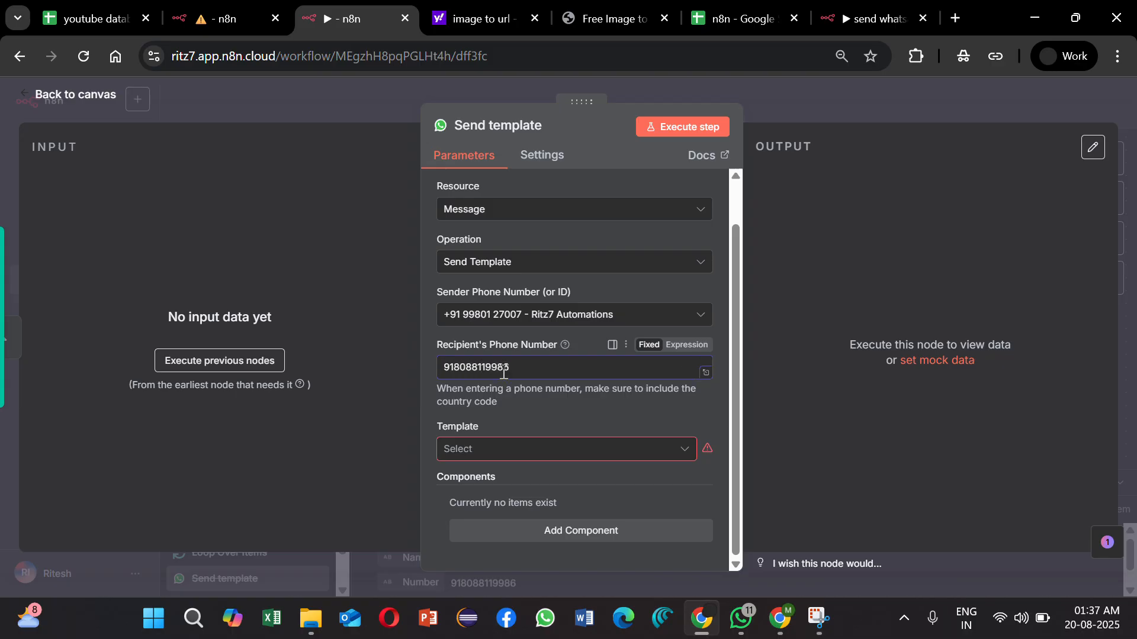
pyautogui.click(584, 406)
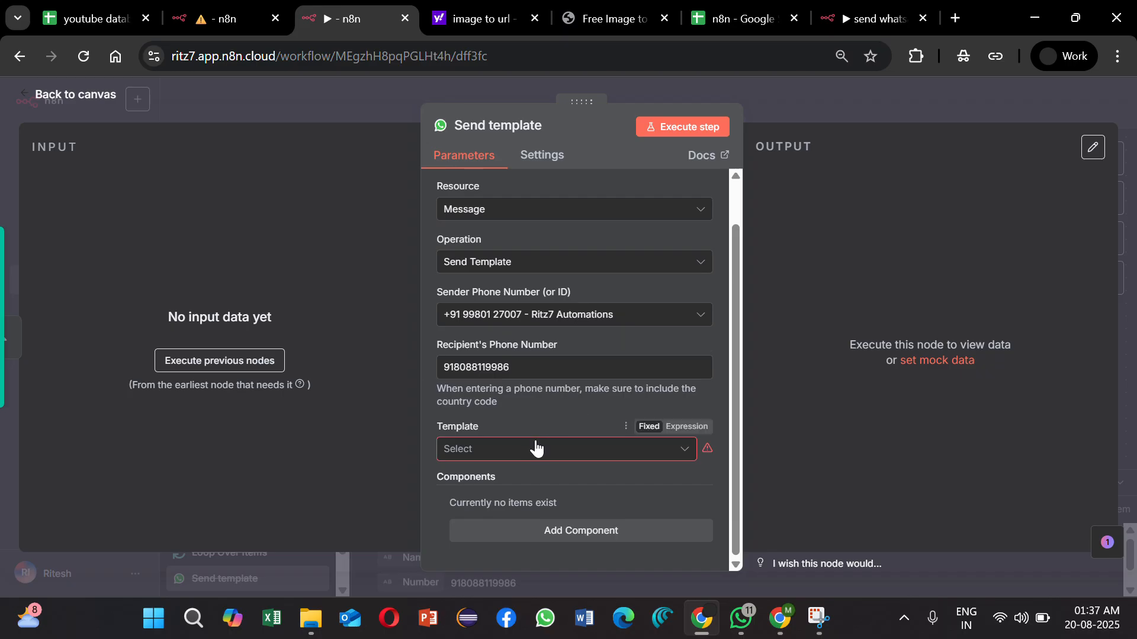
pyautogui.click(533, 372)
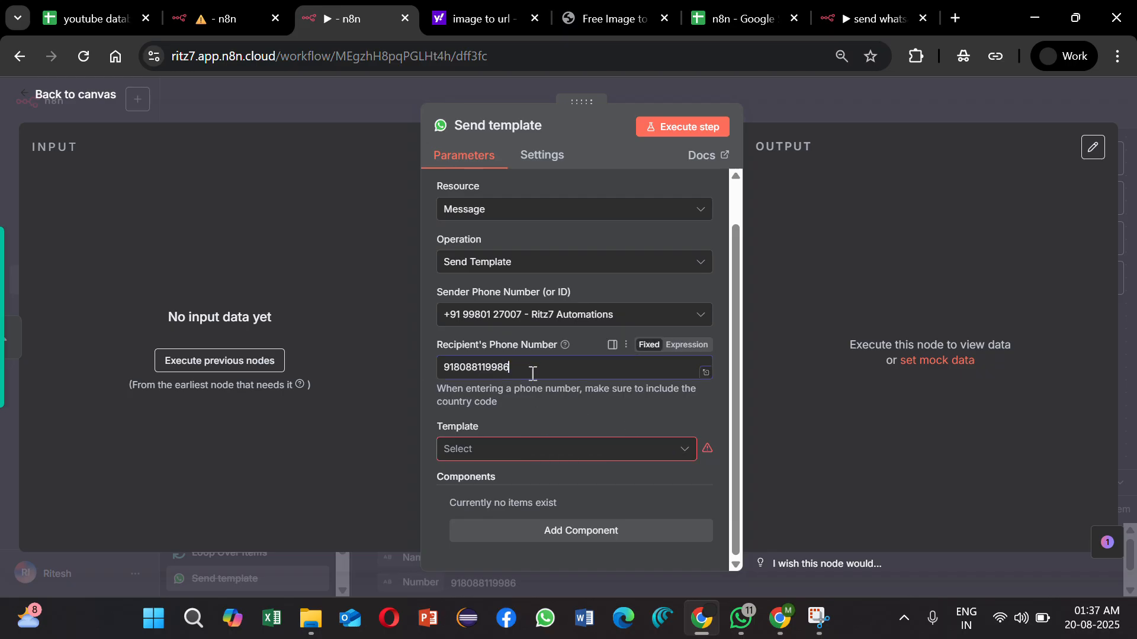
pyautogui.click(497, 453)
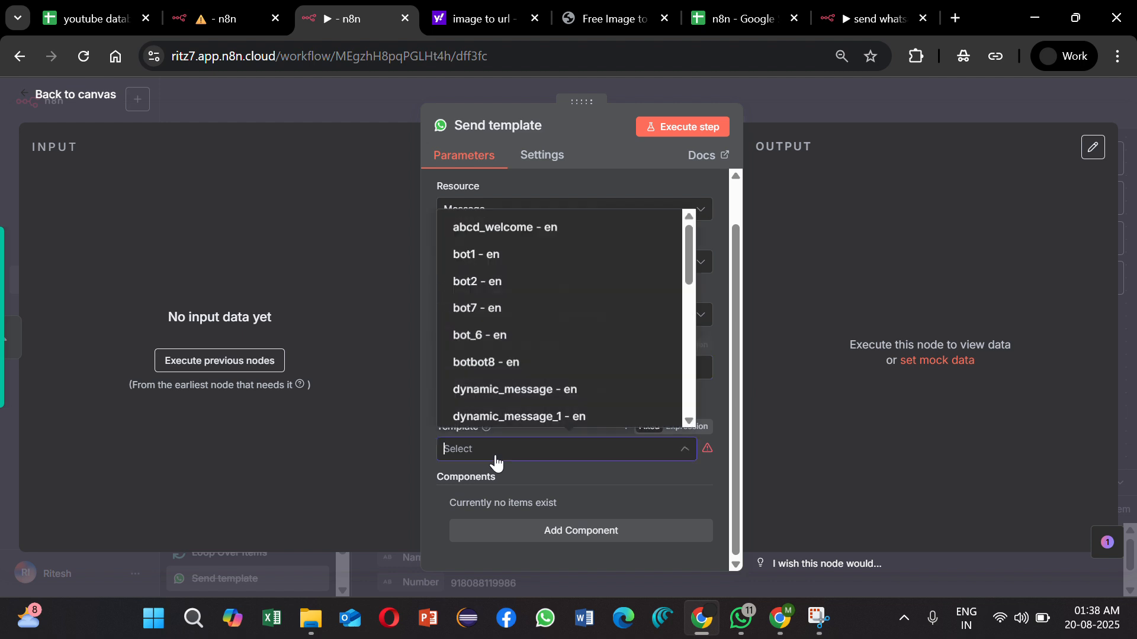
pyautogui.scroll(-5, 554, 352)
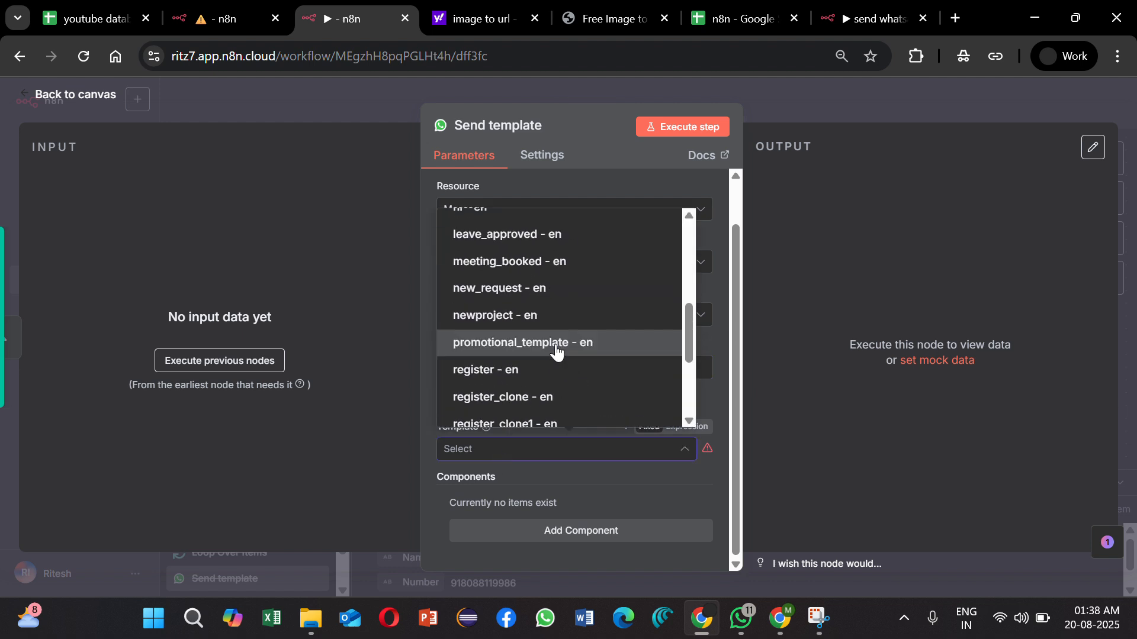
pyautogui.click(556, 344)
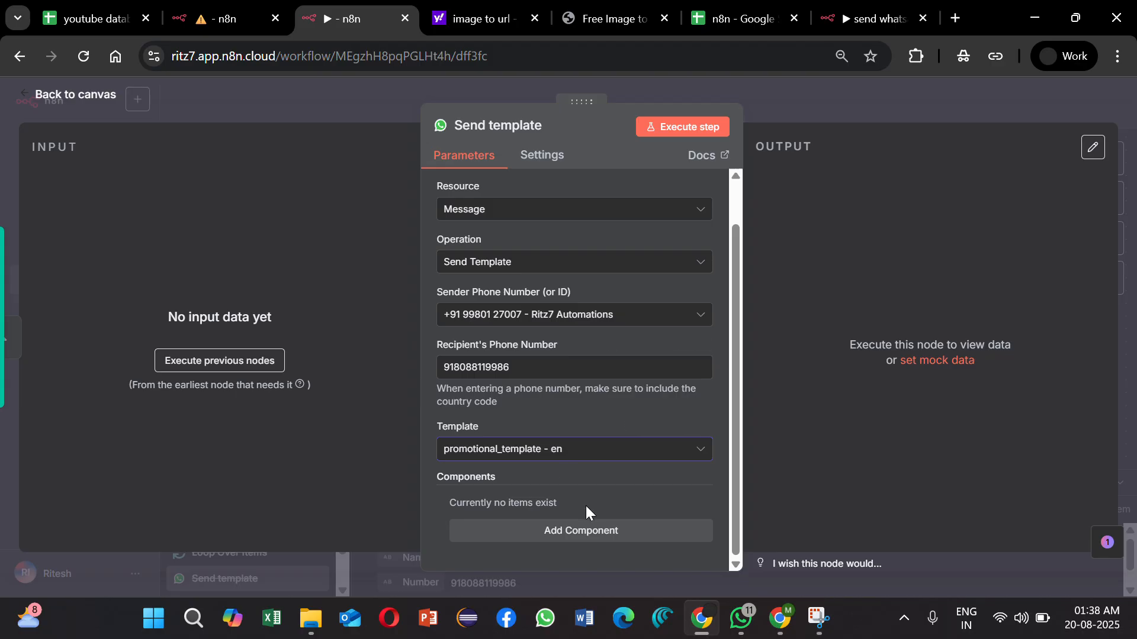
# Step: Add two template components and make the first one a Header with a parameter of type Image
pyautogui.click(590, 532)
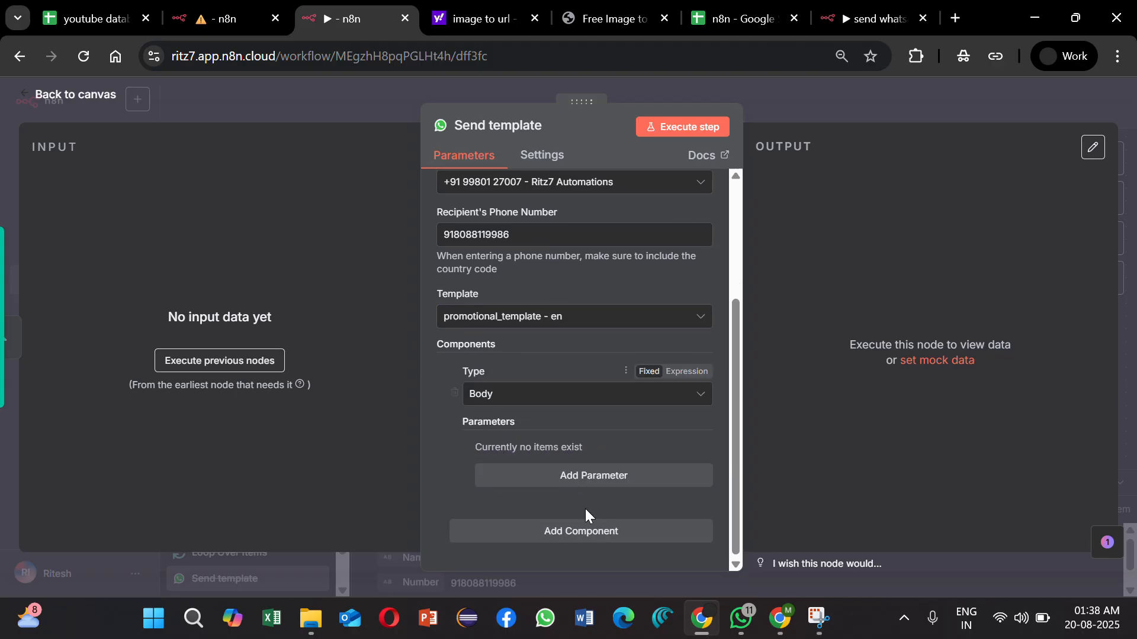
pyautogui.click(592, 531)
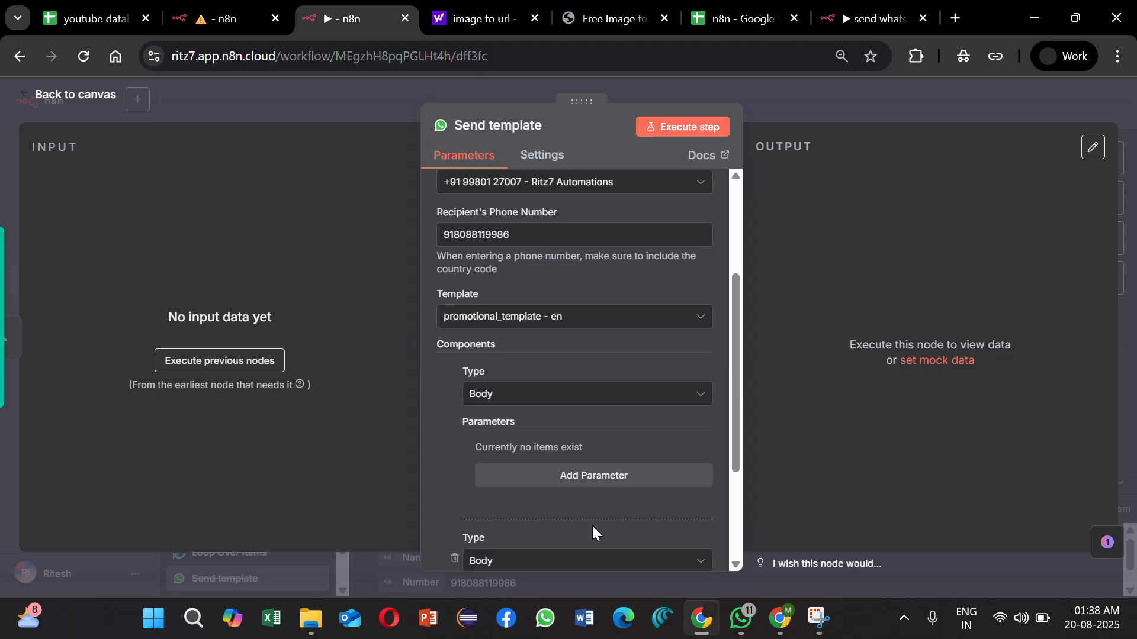
pyautogui.click(554, 394)
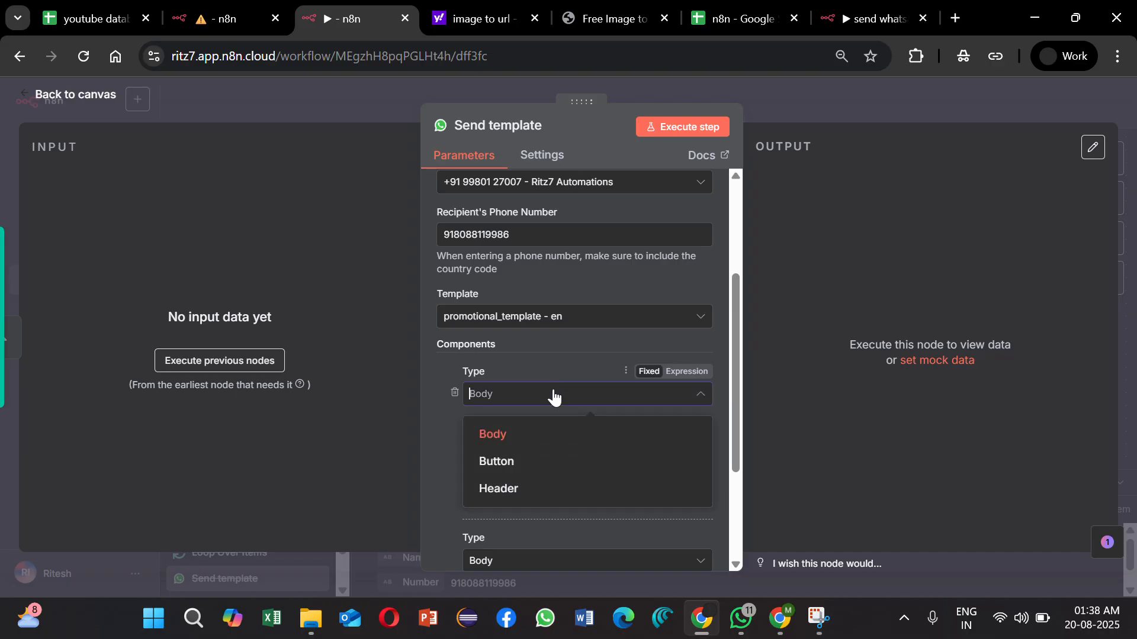
pyautogui.click(589, 488)
pyautogui.scroll(-2, 588, 485)
pyautogui.click(588, 351)
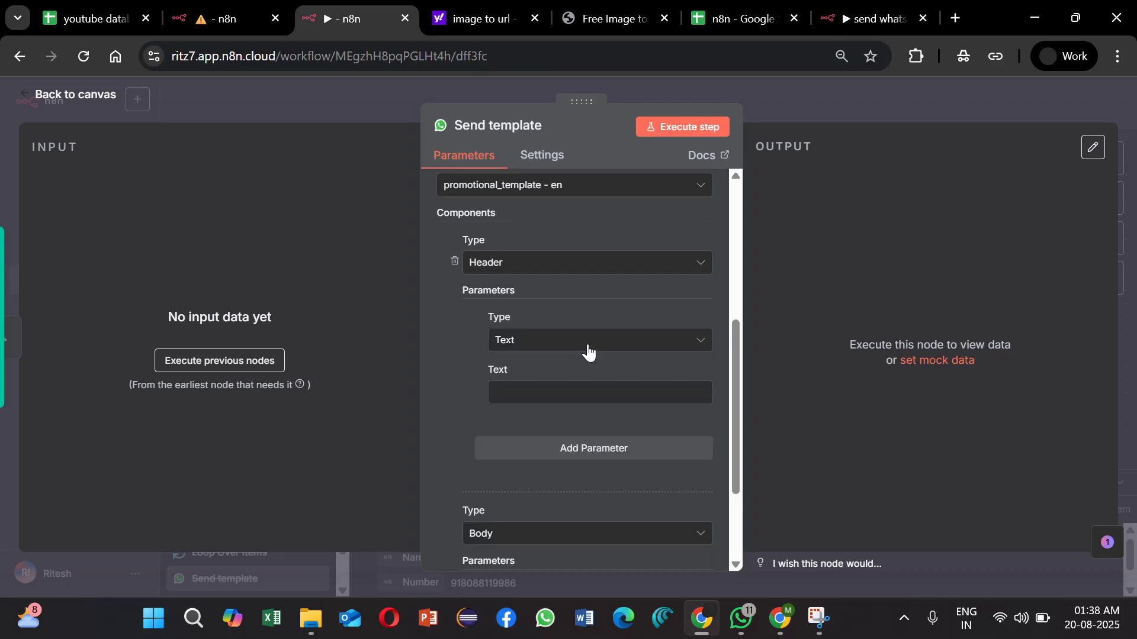
pyautogui.click(586, 346)
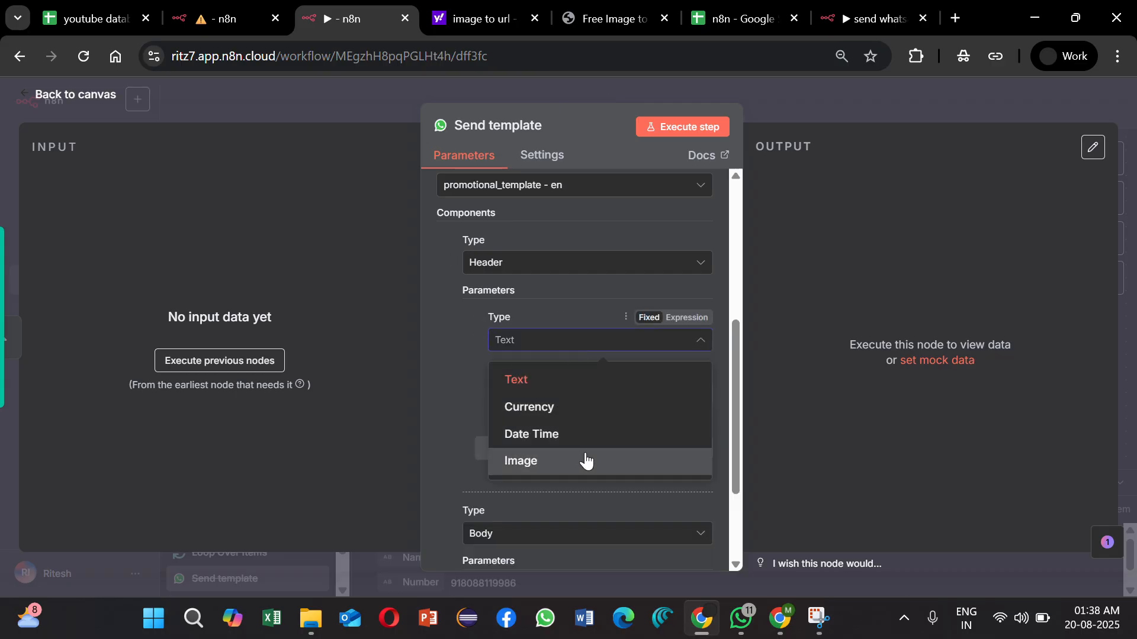
pyautogui.click(586, 461)
# Step: Paste the hosted picture's image2url.com URL as the header parameter's image link, checking the converter page for its source
pyautogui.click(546, 395)
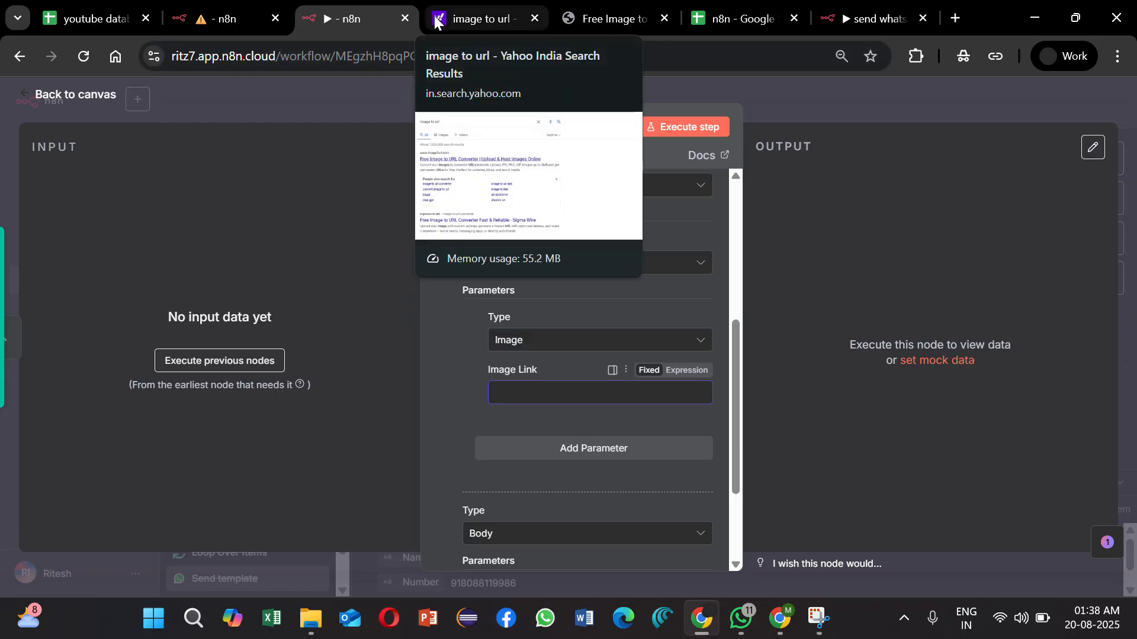
pyautogui.moveTo(996, 8); pyautogui.dragTo(659, 72)
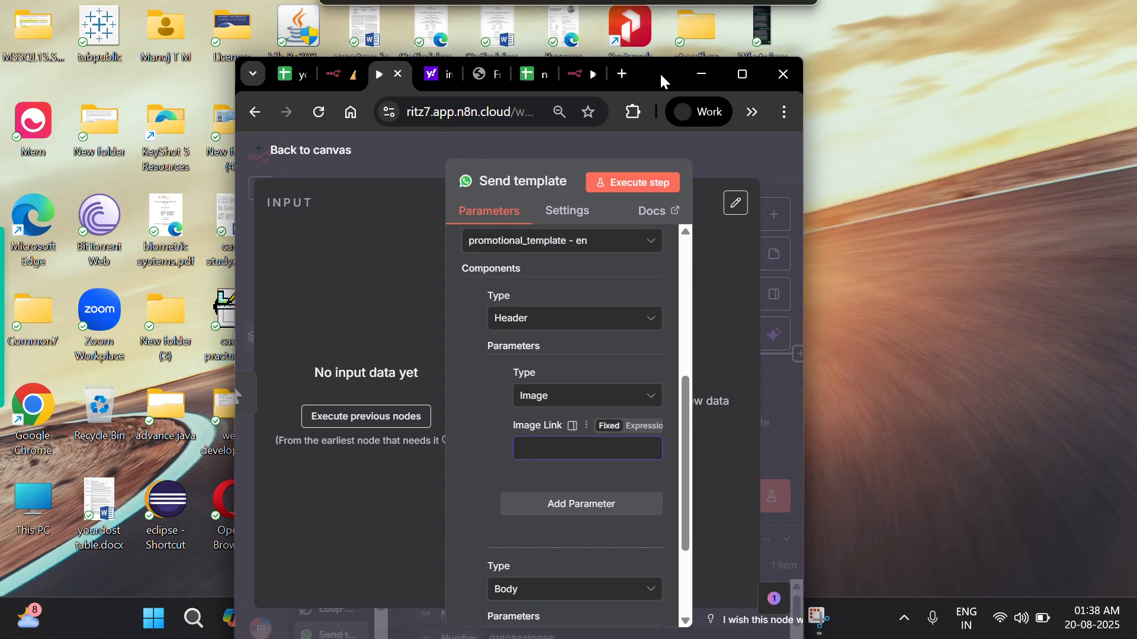
pyautogui.click(475, 72)
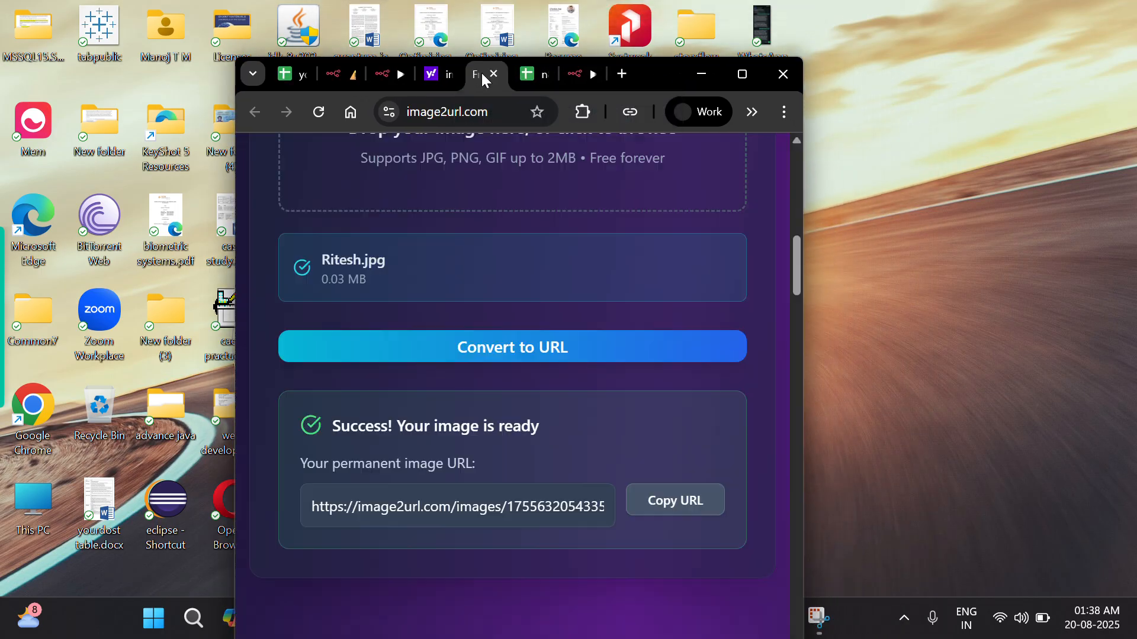
pyautogui.click(746, 74)
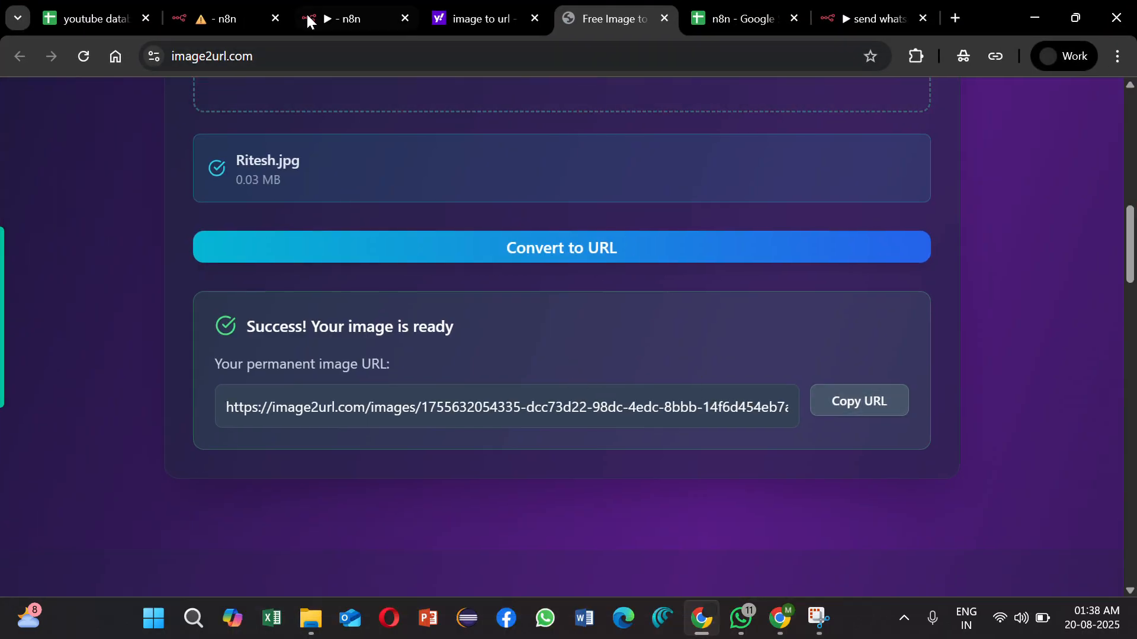
pyautogui.moveTo(301, 15)
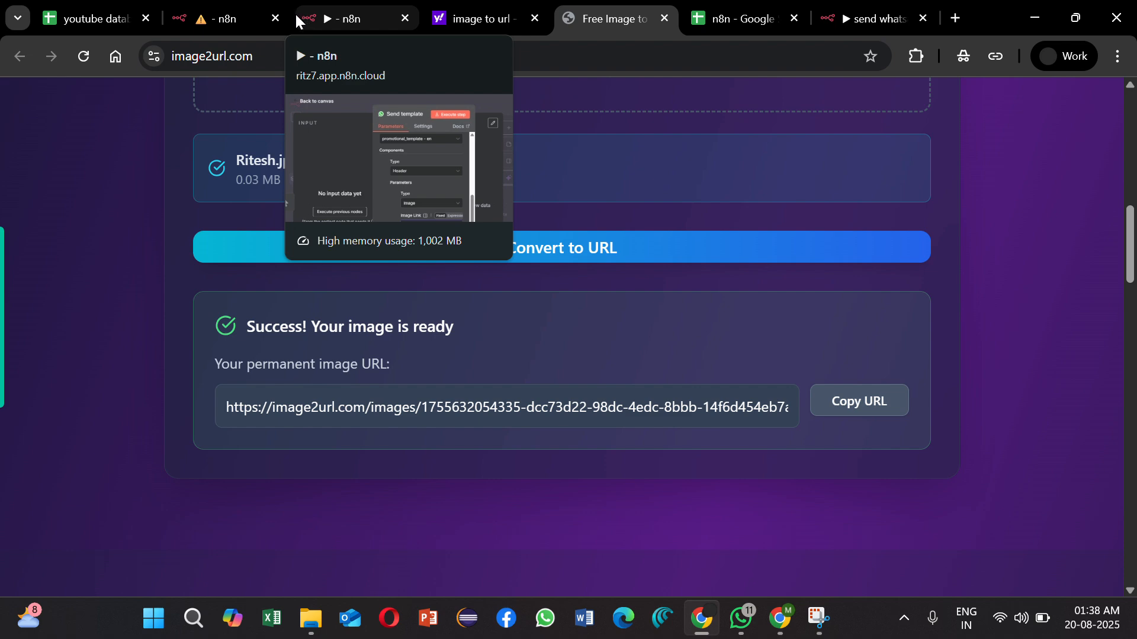
pyautogui.scroll(10, 447, 344)
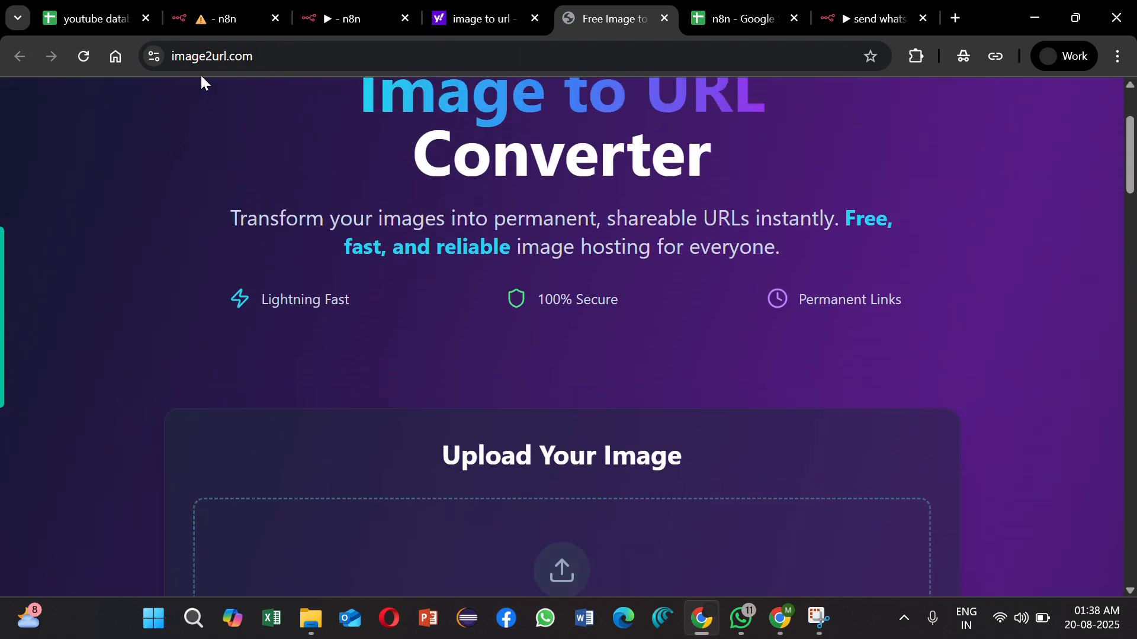
pyautogui.click(314, 8)
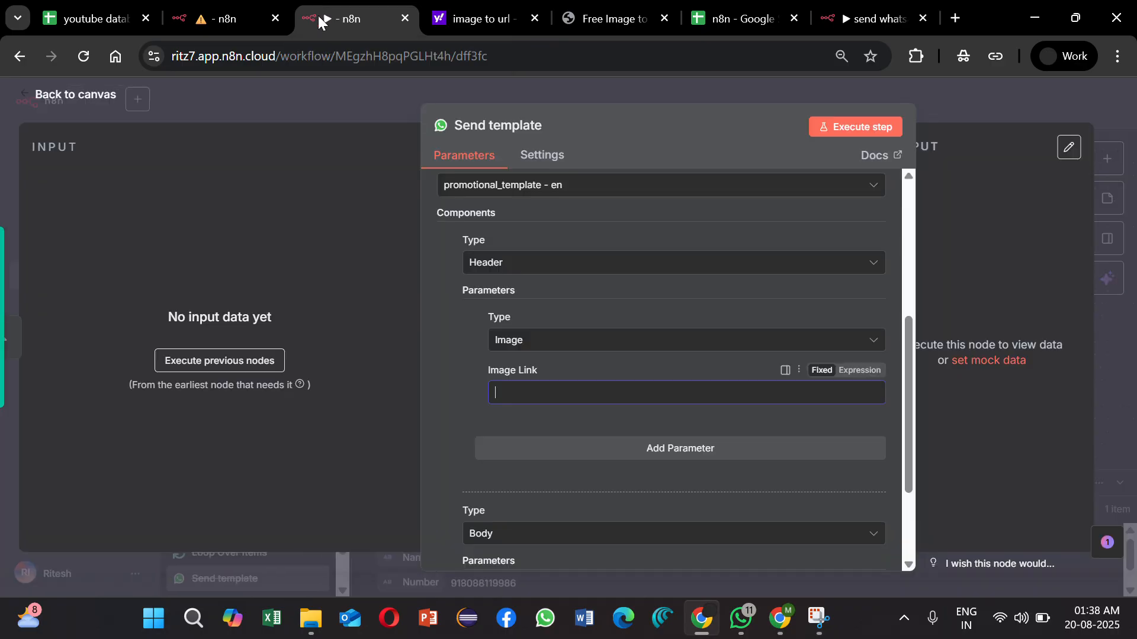
pyautogui.hotkey('ctrl', 'v')
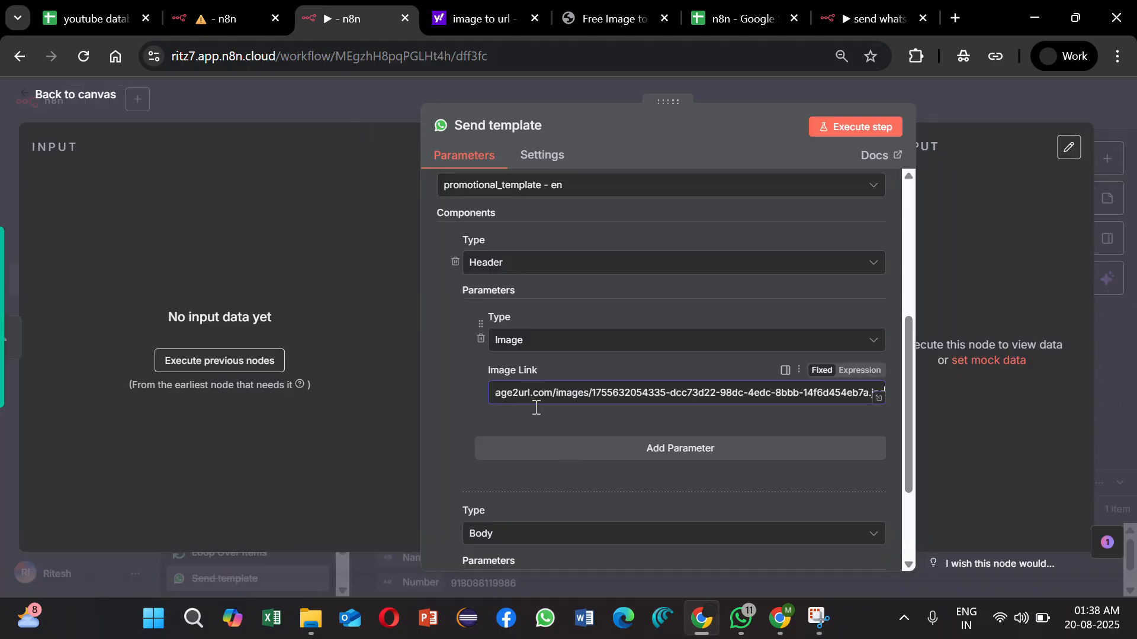
# Step: Keep the second component as Body and give it a Text parameter containing the recipient's first name
pyautogui.scroll(-2, 601, 530)
pyautogui.click(551, 395)
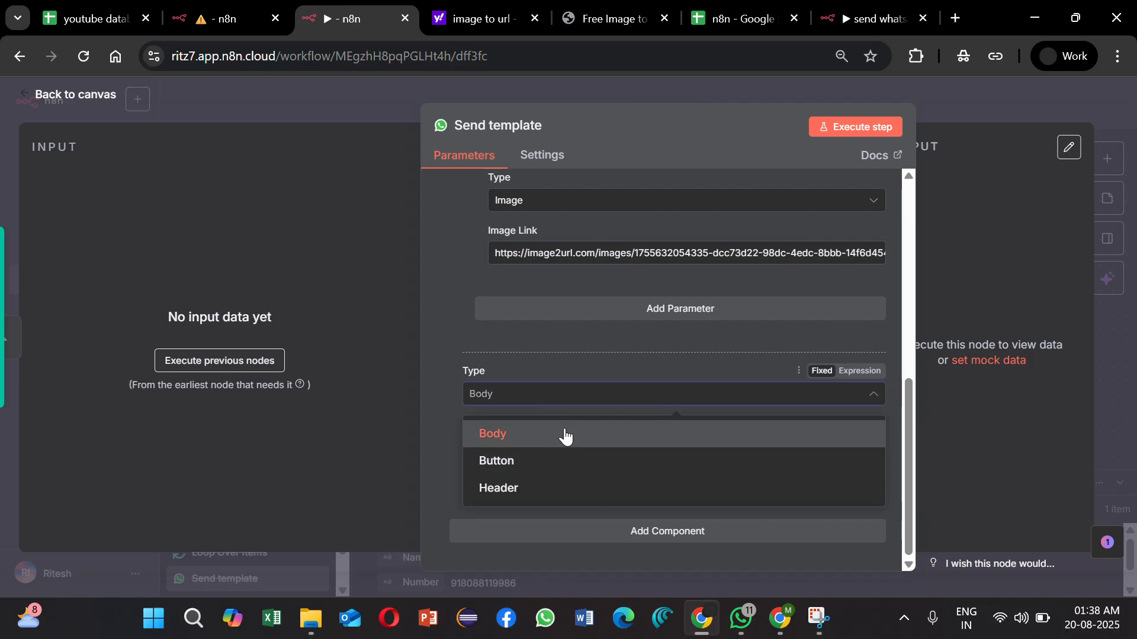
pyautogui.click(564, 434)
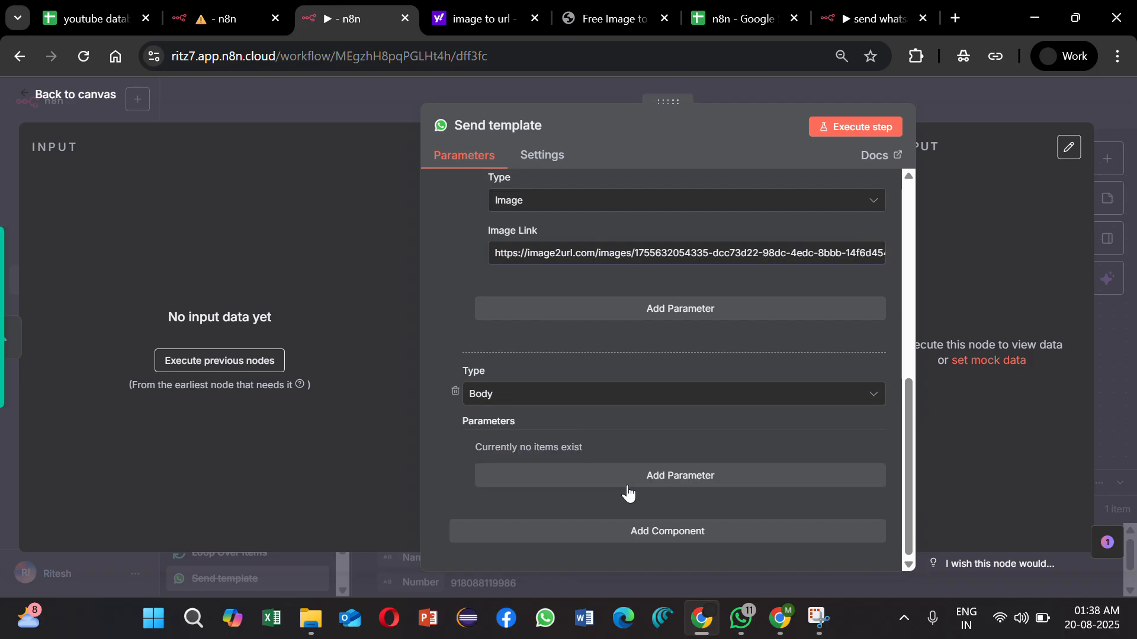
pyautogui.click(627, 486)
pyautogui.click(566, 422)
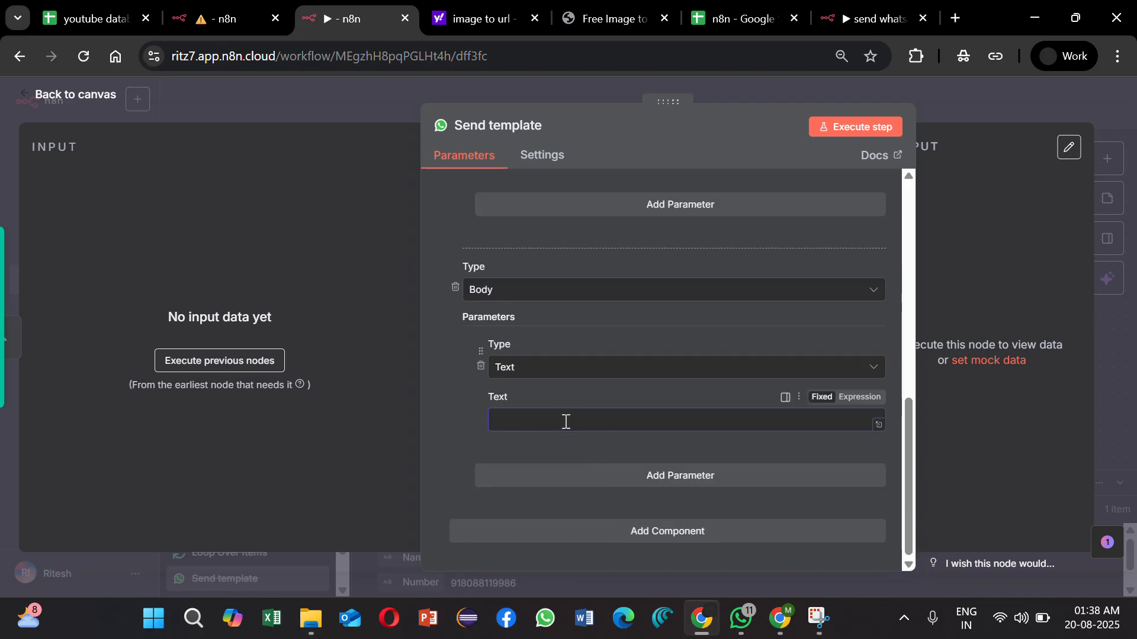
pyautogui.write('Manoj')
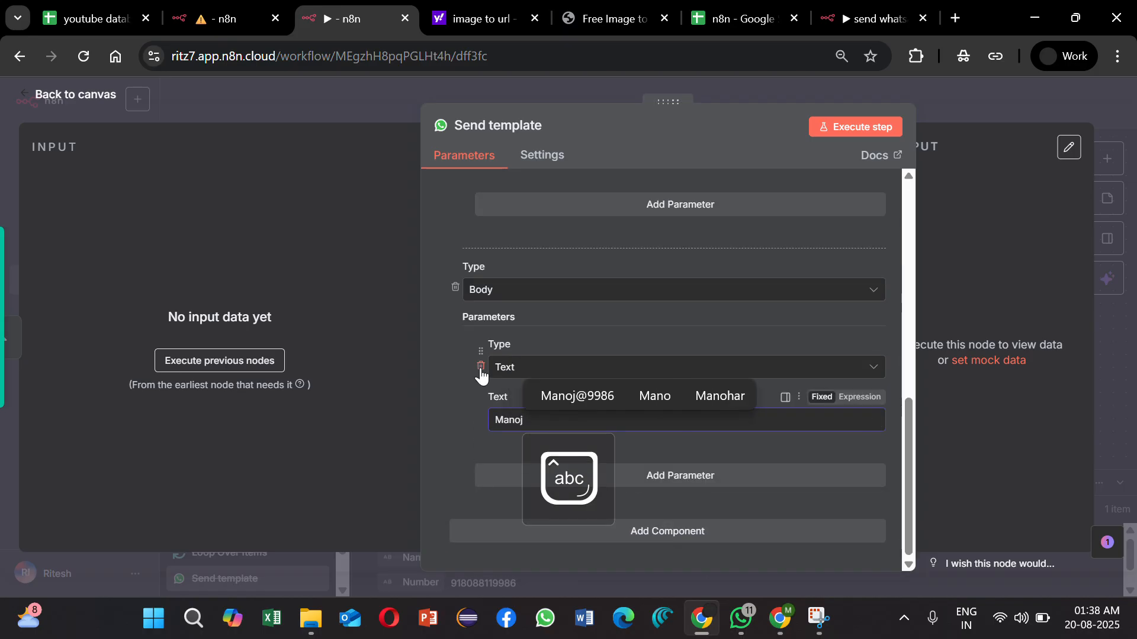
pyautogui.click(459, 369)
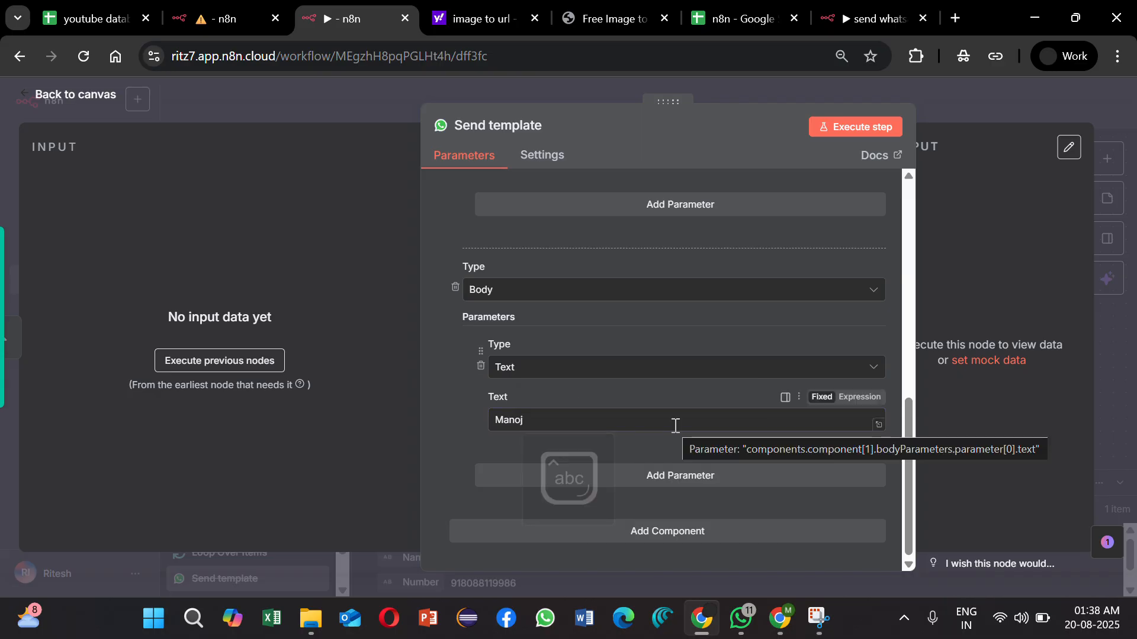
# Step: Execute the Send template step, review its output and return to the canvas
pyautogui.click(887, 136)
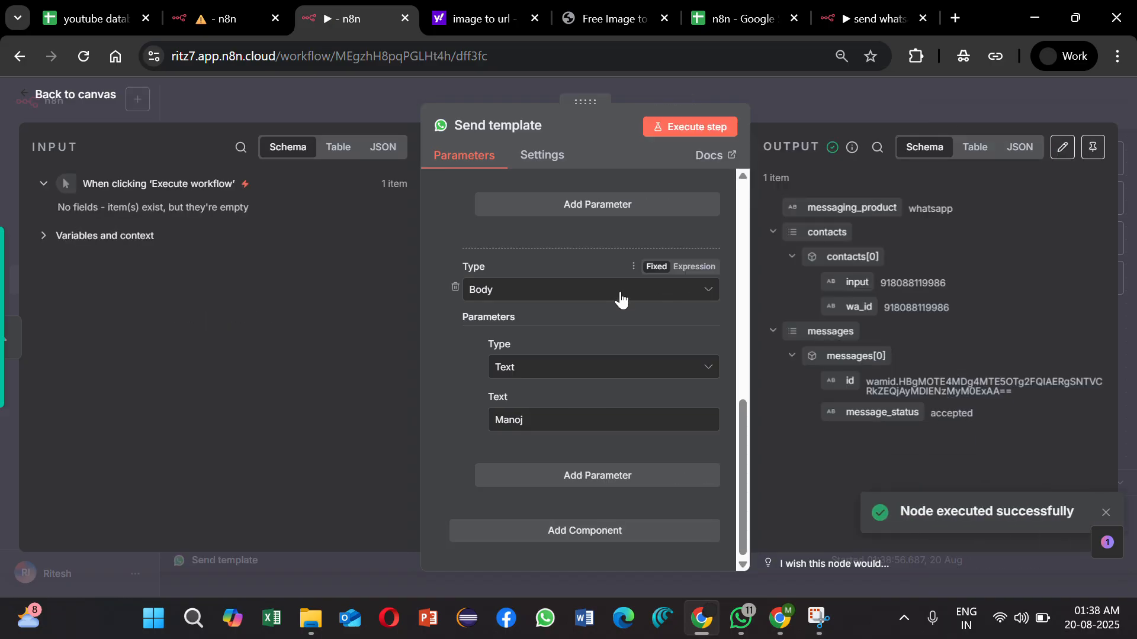
pyautogui.moveTo(976, 417); pyautogui.dragTo(826, 375)
pyautogui.click(862, 428)
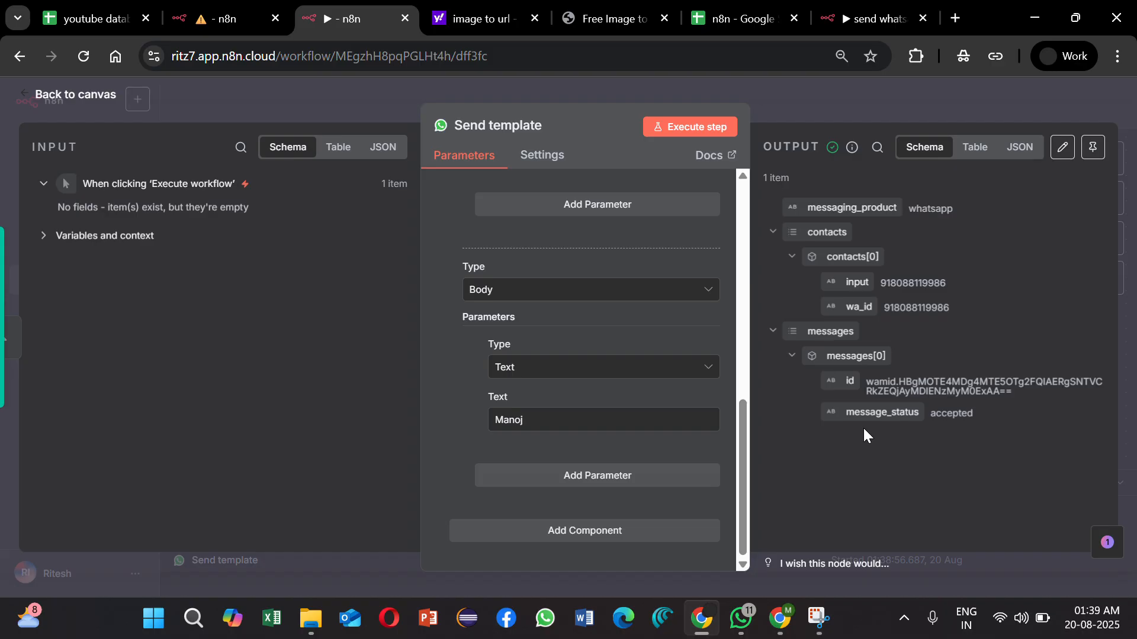
pyautogui.click(908, 105)
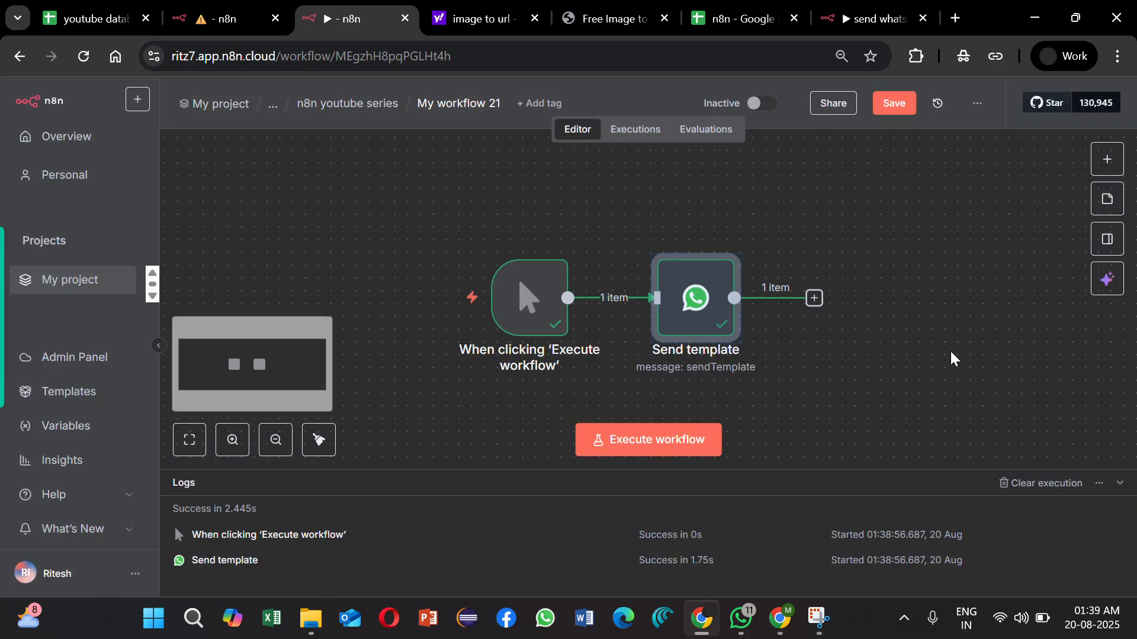
# Step: Switch to My workflow 23 and clear all existing nodes from its canvas, saving the workflow after the bulk deletion
pyautogui.click(238, 7)
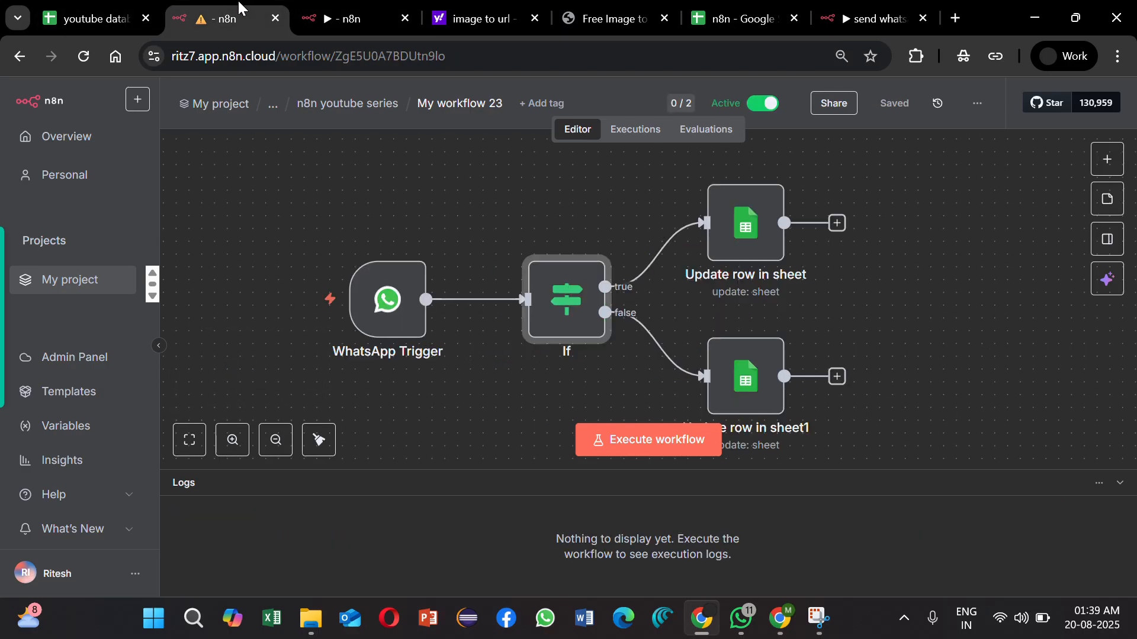
pyautogui.scroll(-1, 878, 289)
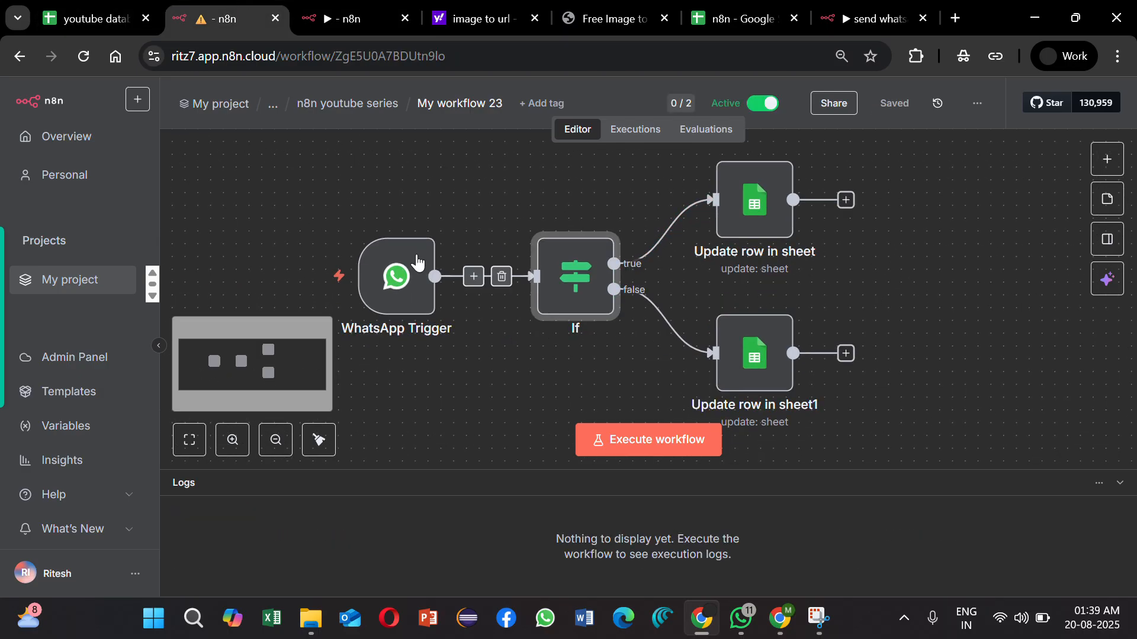
pyautogui.moveTo(294, 167); pyautogui.dragTo(810, 371)
pyautogui.rightClick(508, 364)
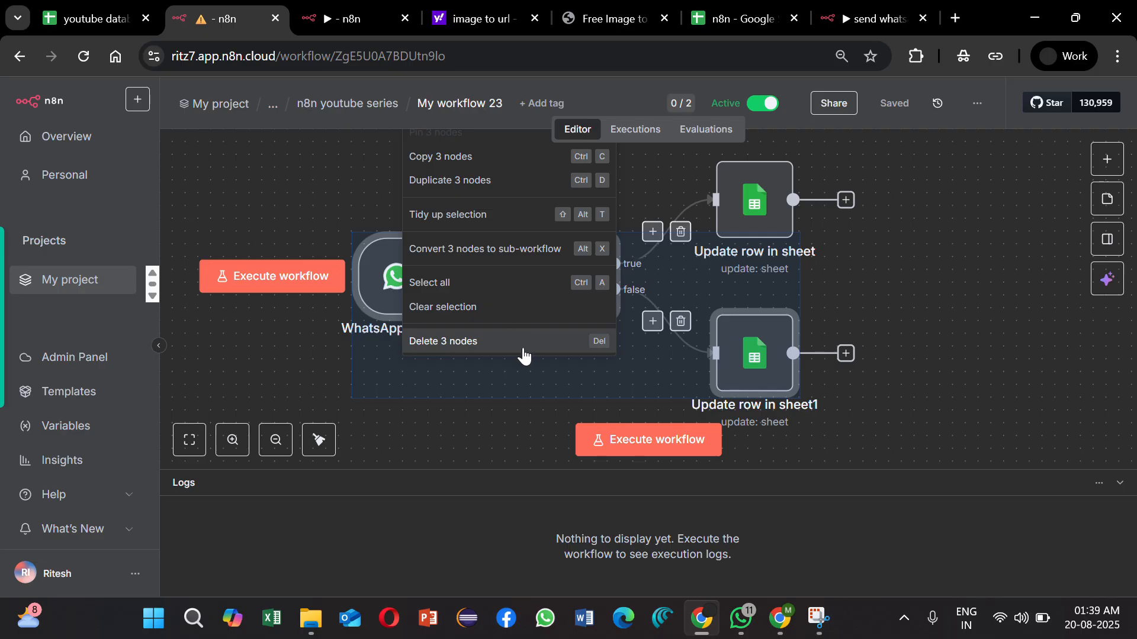
pyautogui.click(523, 345)
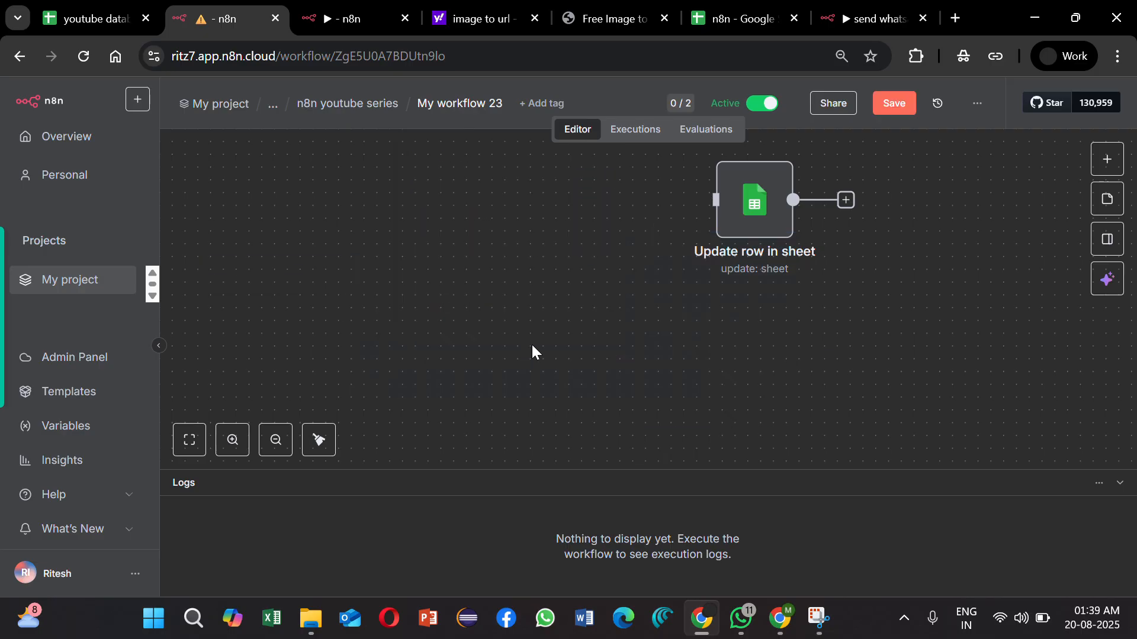
pyautogui.click(897, 105)
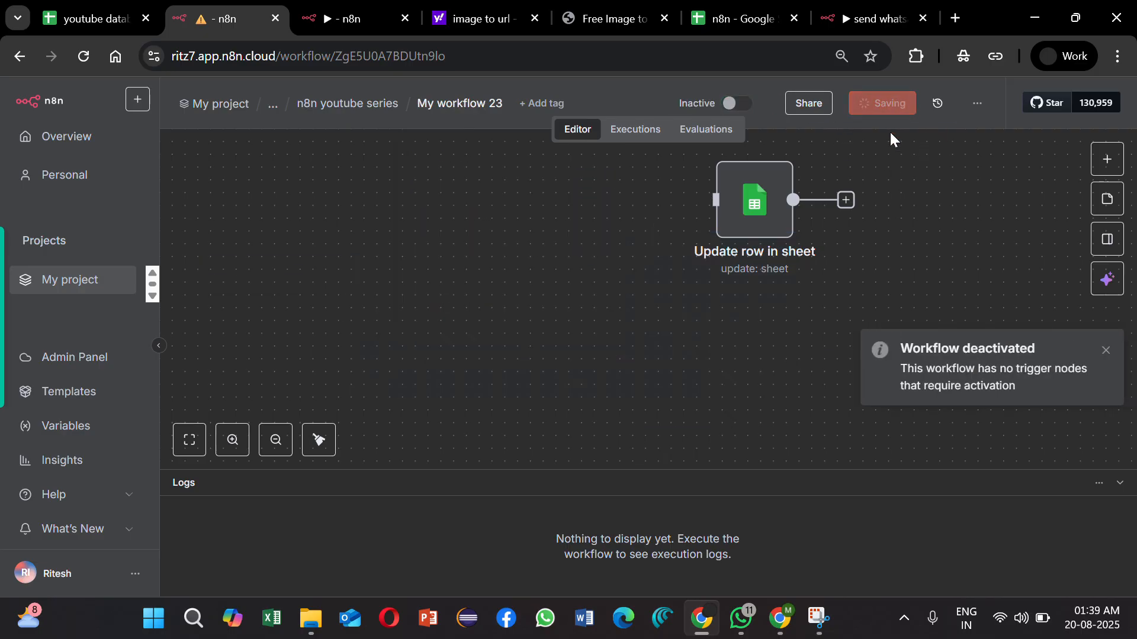
pyautogui.click(1104, 353)
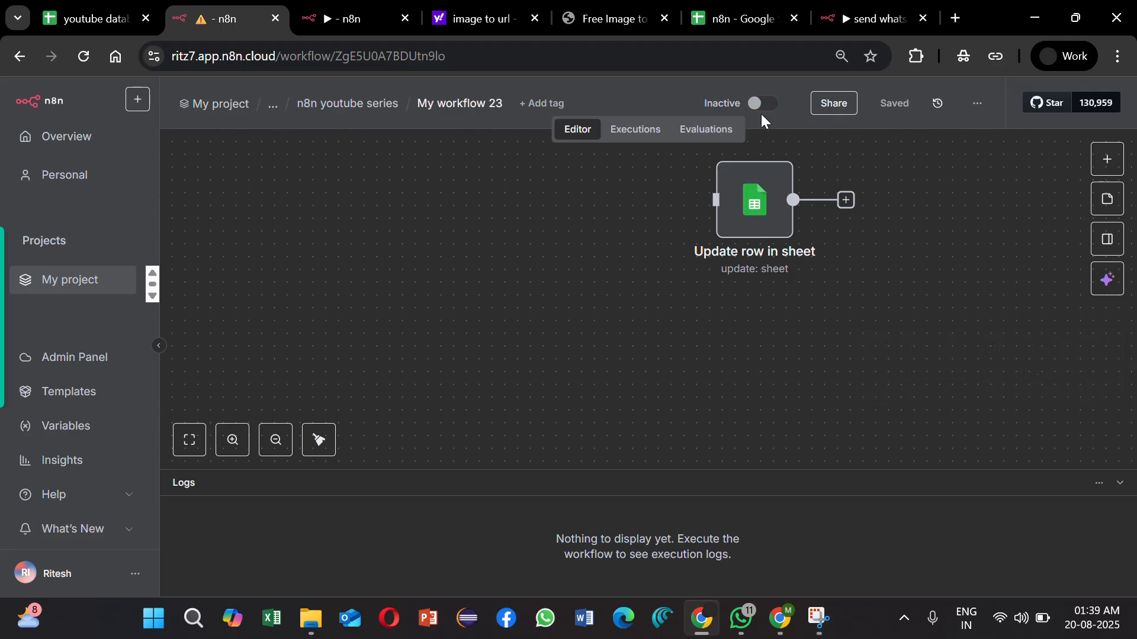
pyautogui.scroll(2, 749, 224)
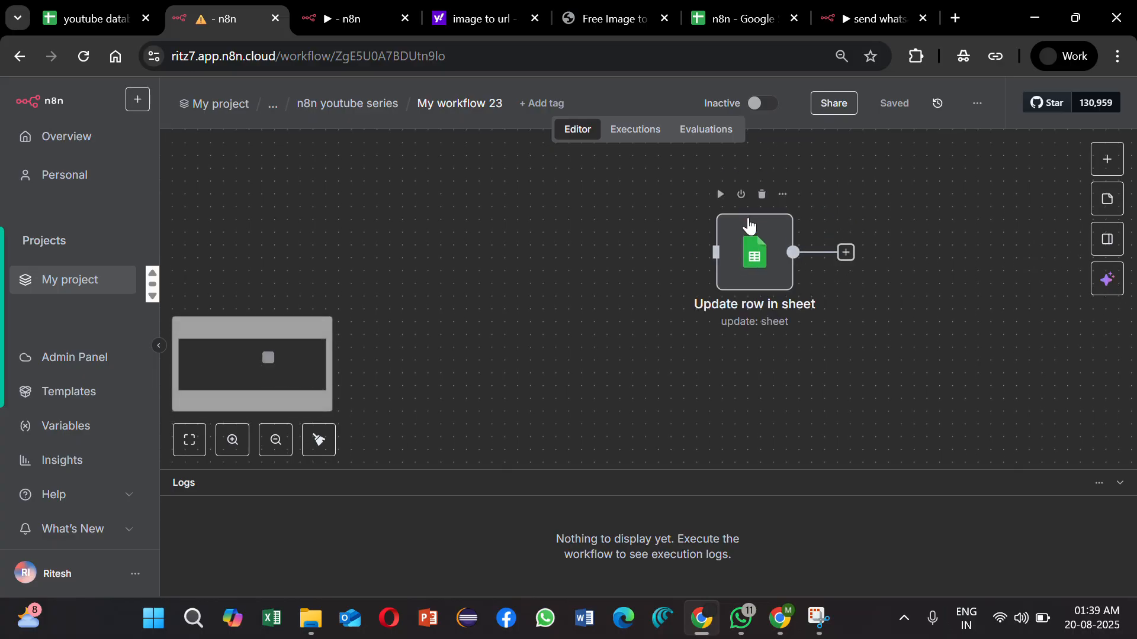
pyautogui.click(762, 196)
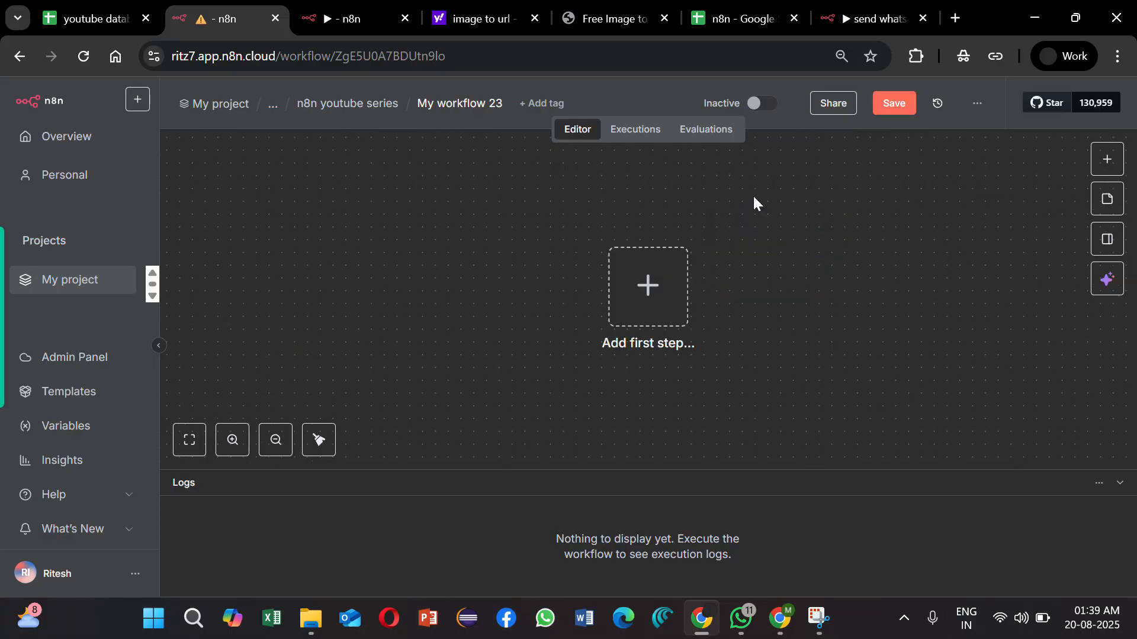
# Step: Add the WhatsApp Business Cloud On messages trigger as the workflow's first step
pyautogui.click(637, 327)
pyautogui.write('what')
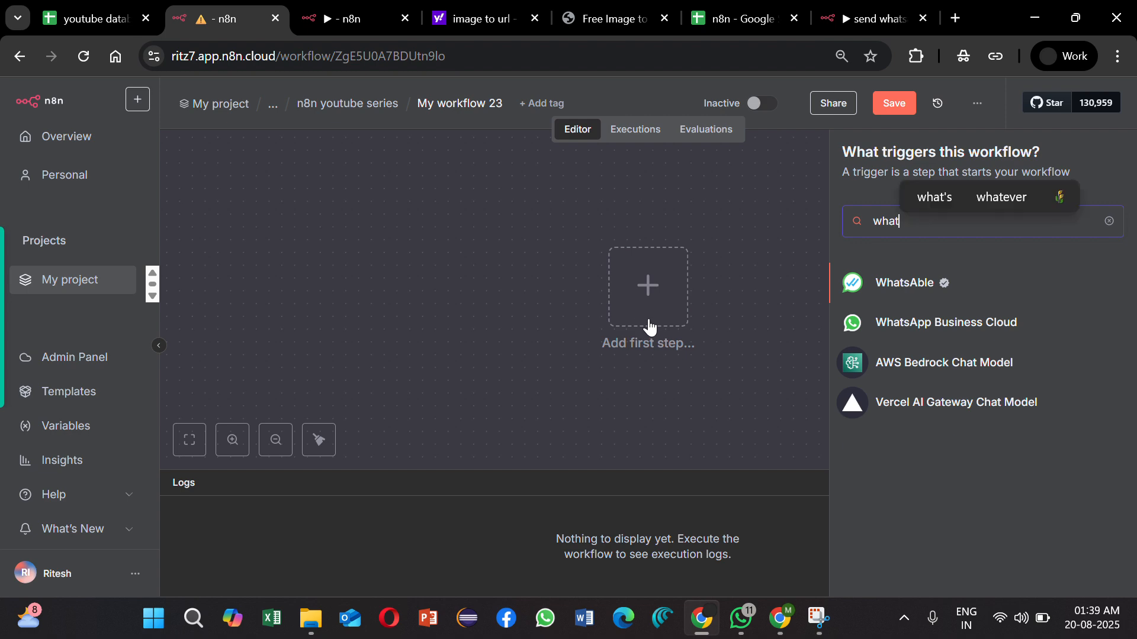
pyautogui.click(920, 322)
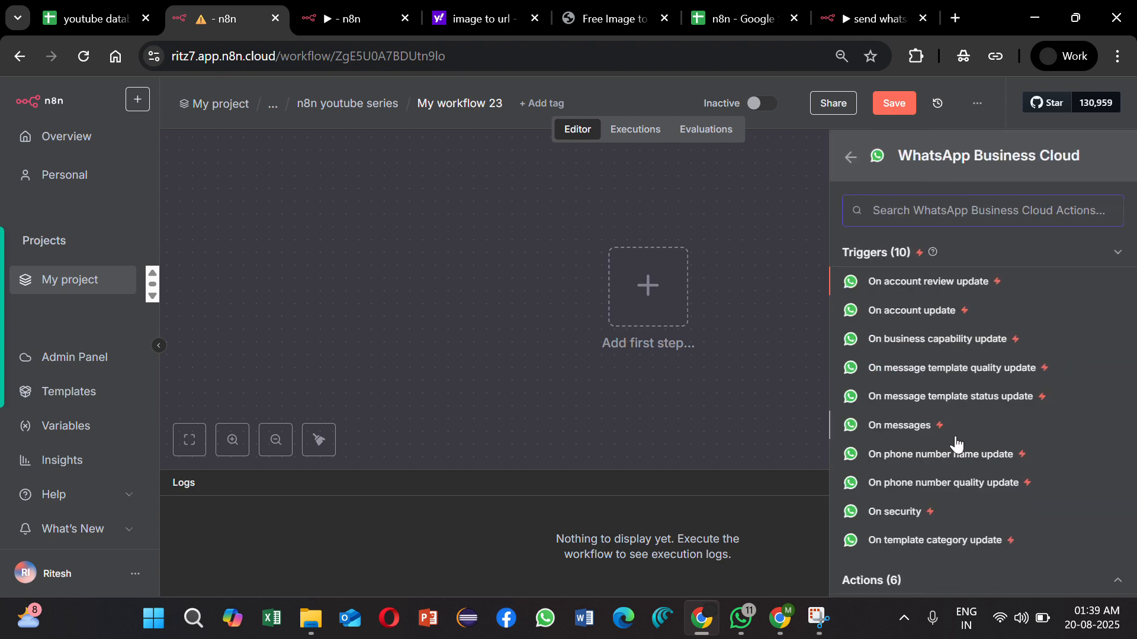
pyautogui.click(954, 422)
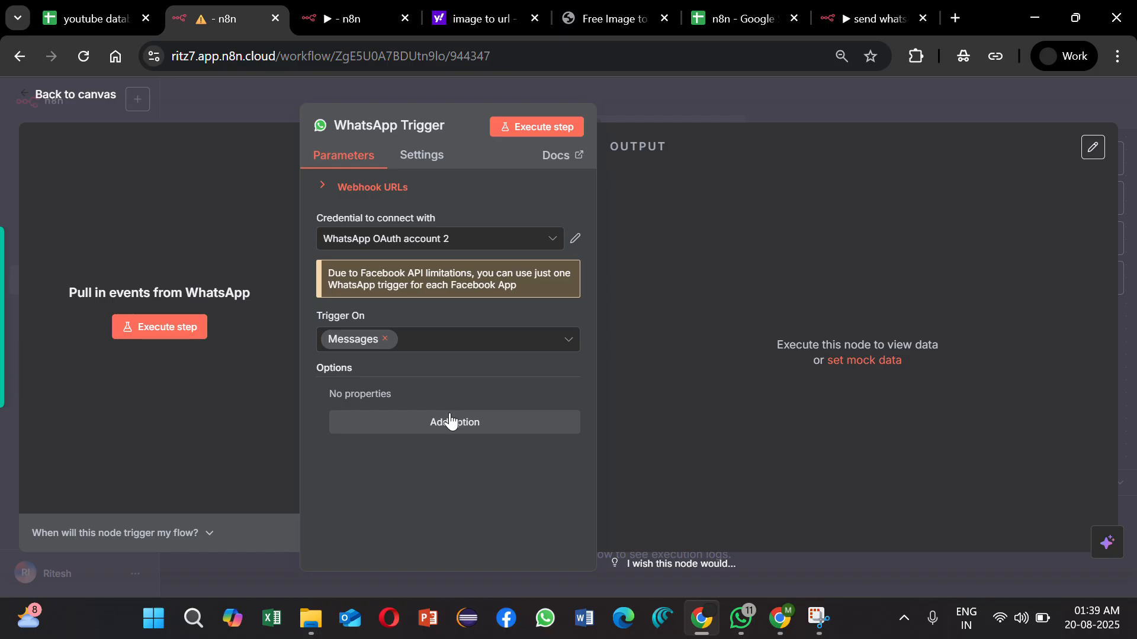
# Step: Add the Receive Message Status Updates option to the WhatsApp Trigger and set it to All
pyautogui.click(450, 422)
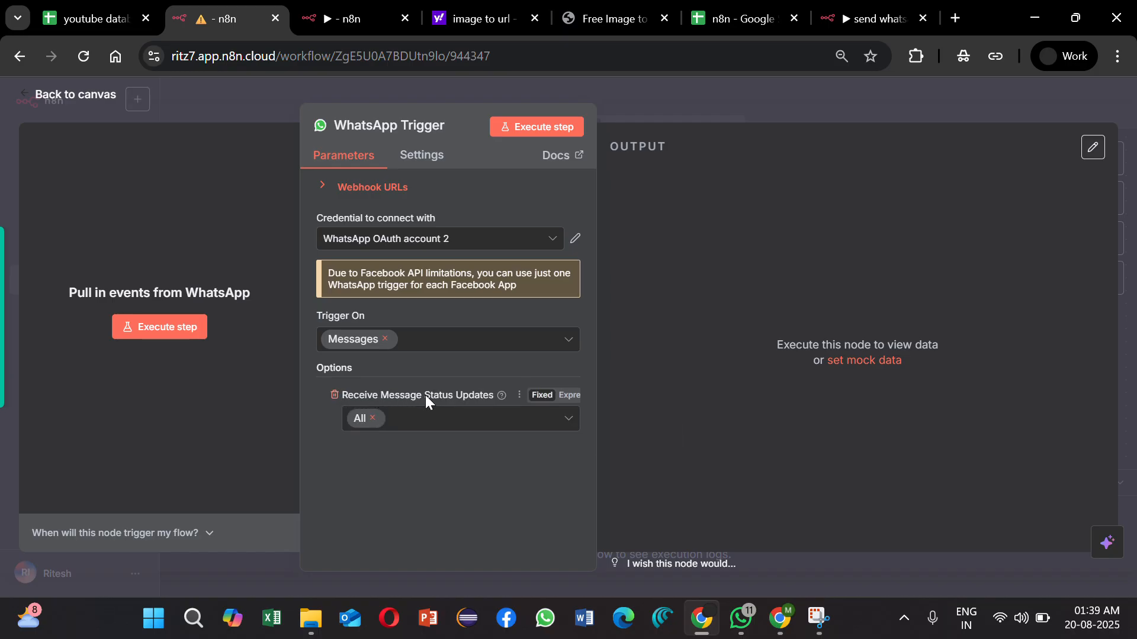
pyautogui.click(462, 415)
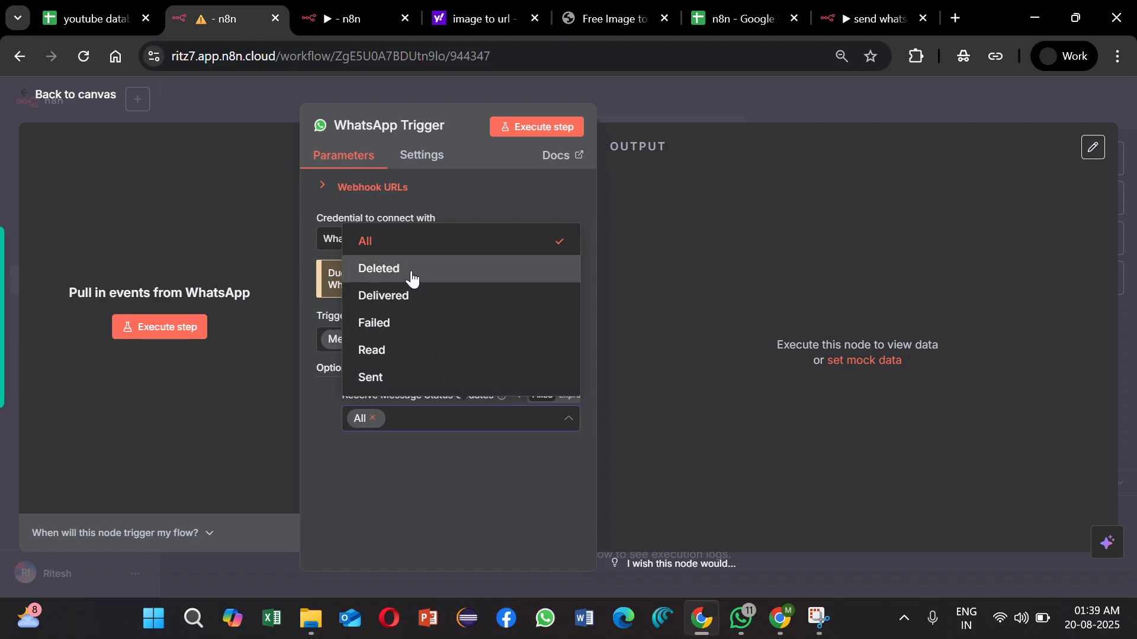
pyautogui.click(390, 251)
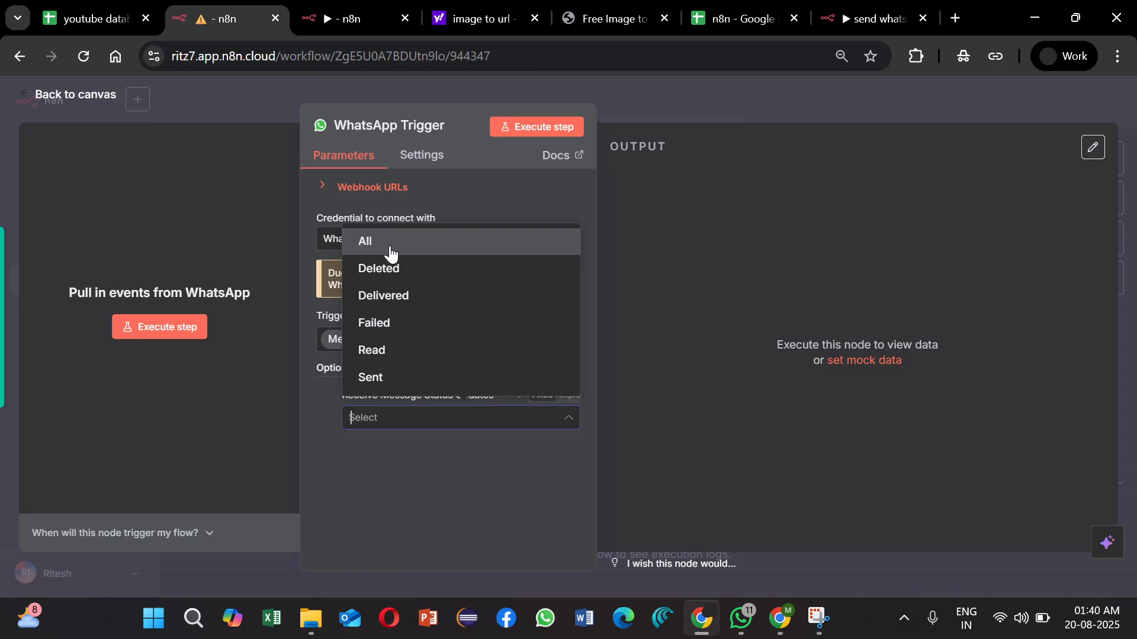
pyautogui.click(451, 245)
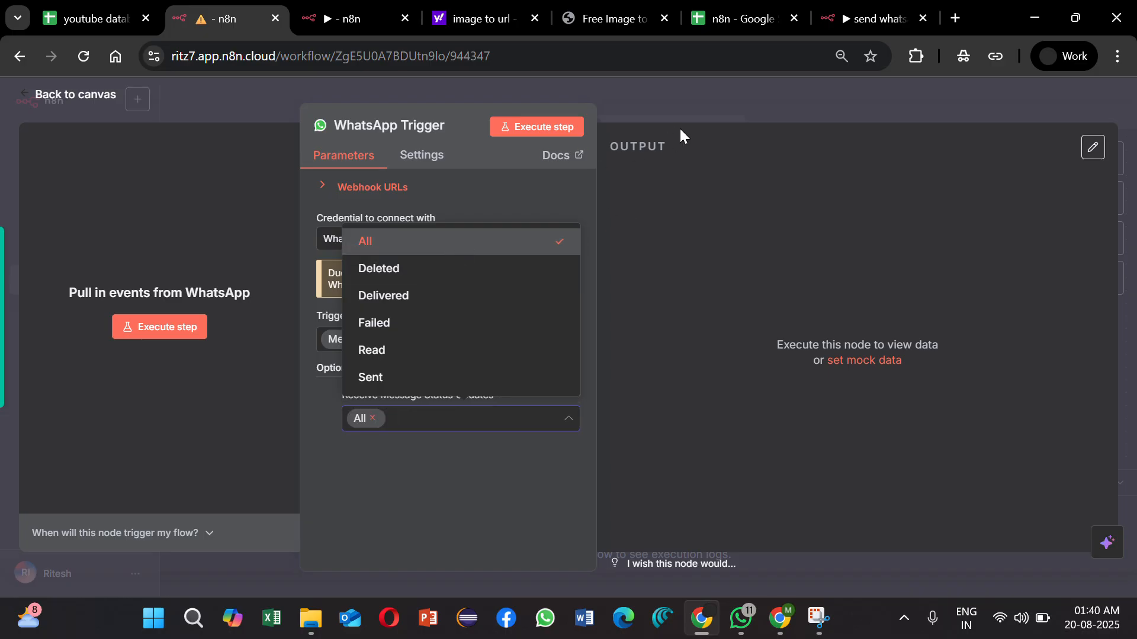
# Step: Start the WhatsApp Trigger listening, execute My workflow 21 to send the template, and return to the trigger's output
pyautogui.click(541, 126)
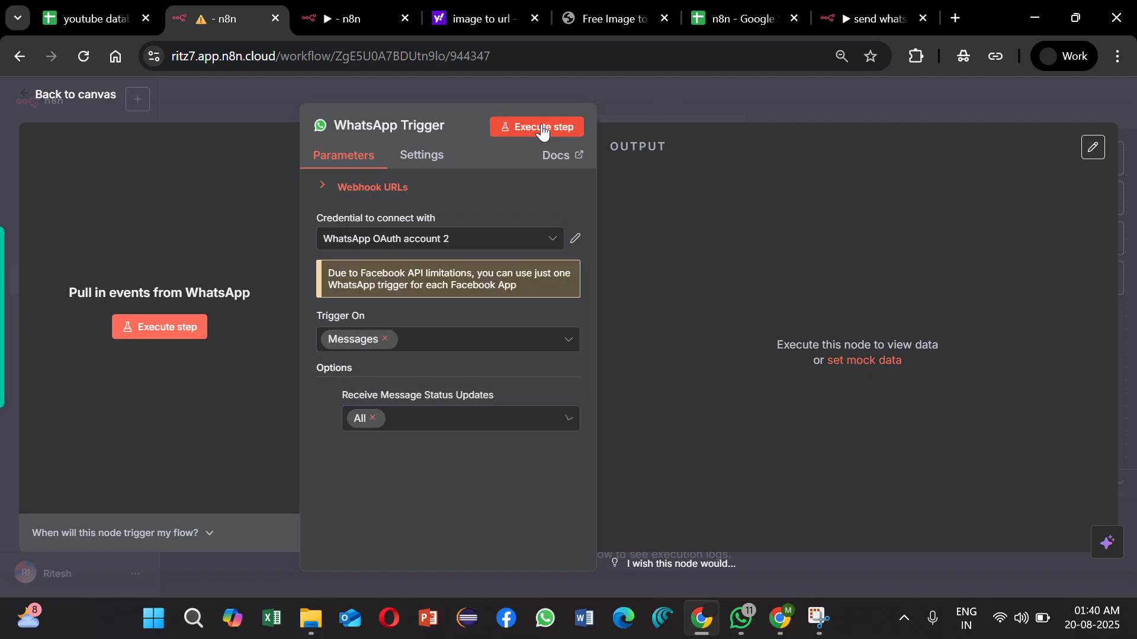
pyautogui.click(353, 23)
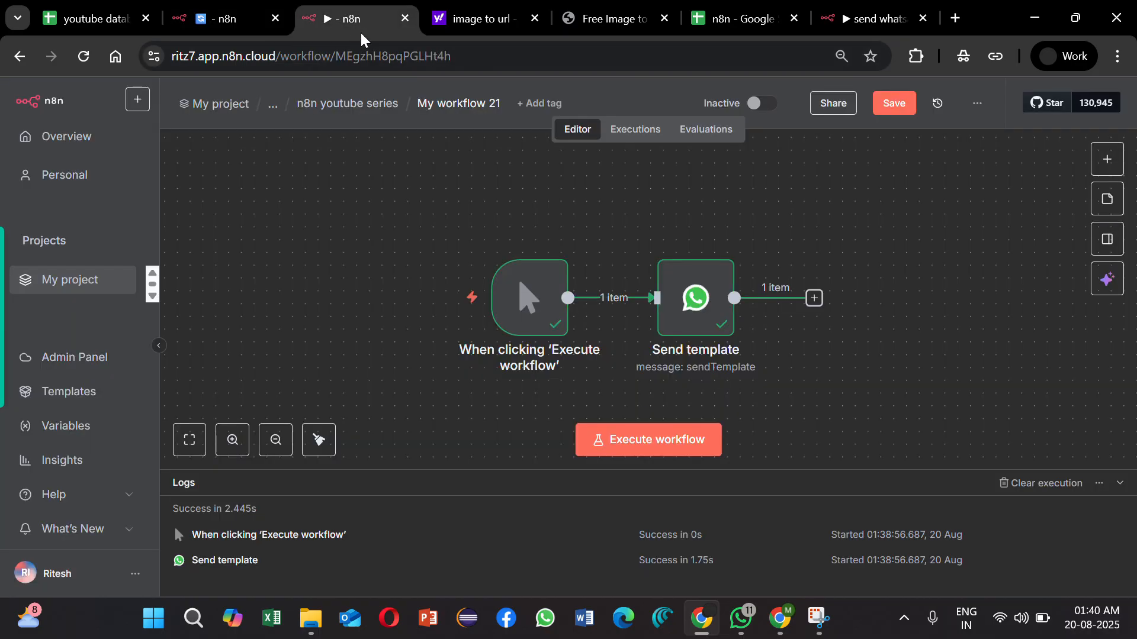
pyautogui.click(445, 300)
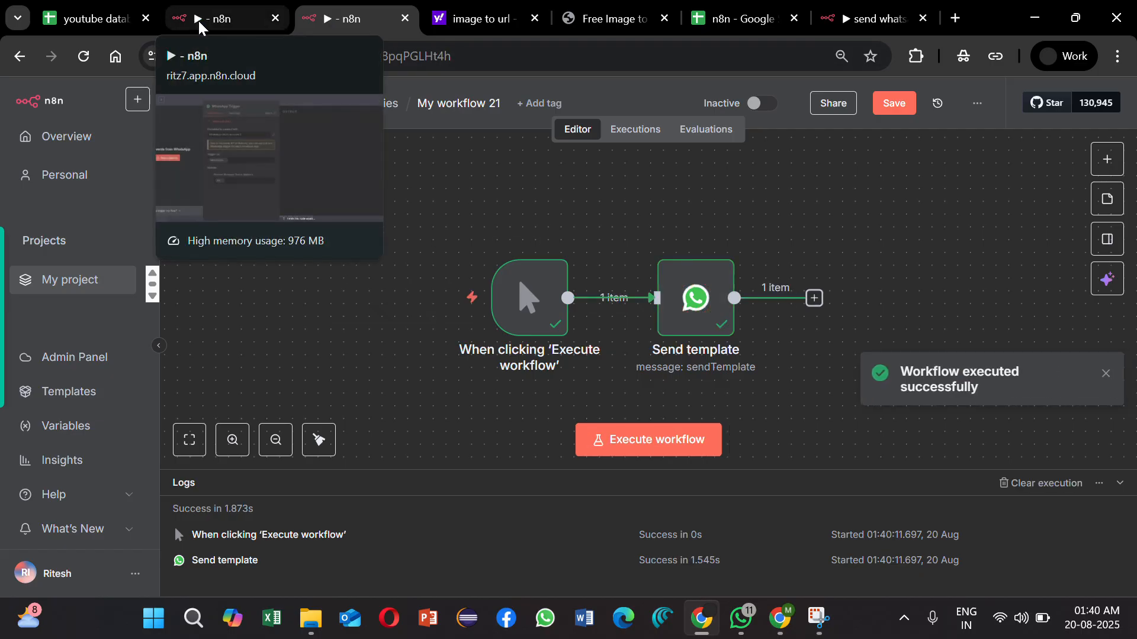
pyautogui.click(197, 21)
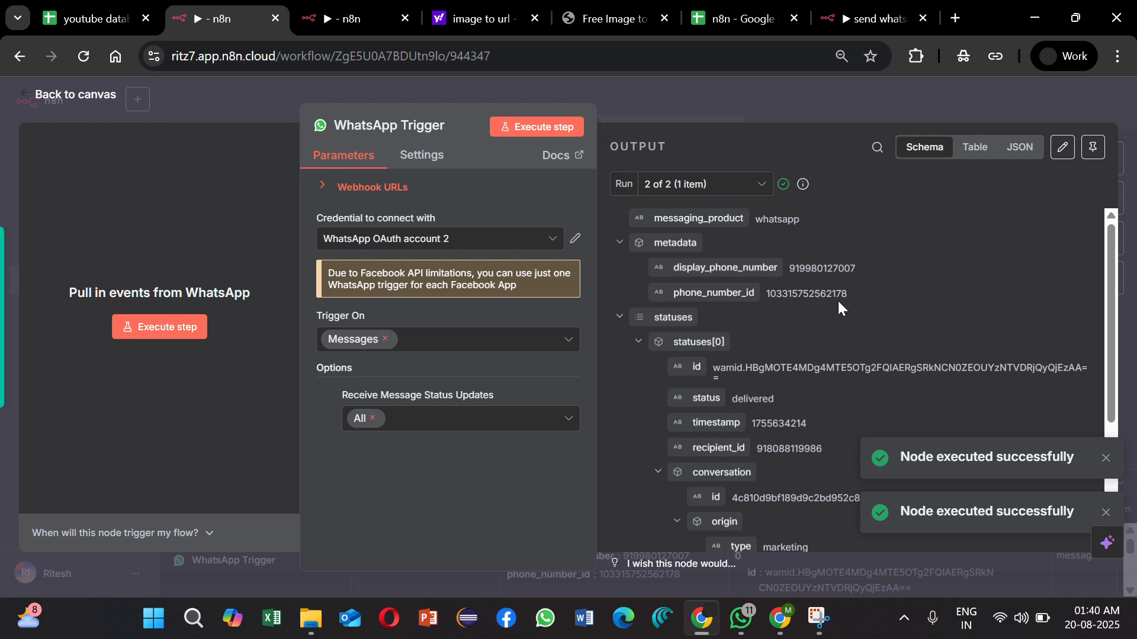
# Step: Compare the message status in both runs of the WhatsApp Trigger output and check the available status update options
pyautogui.click(706, 186)
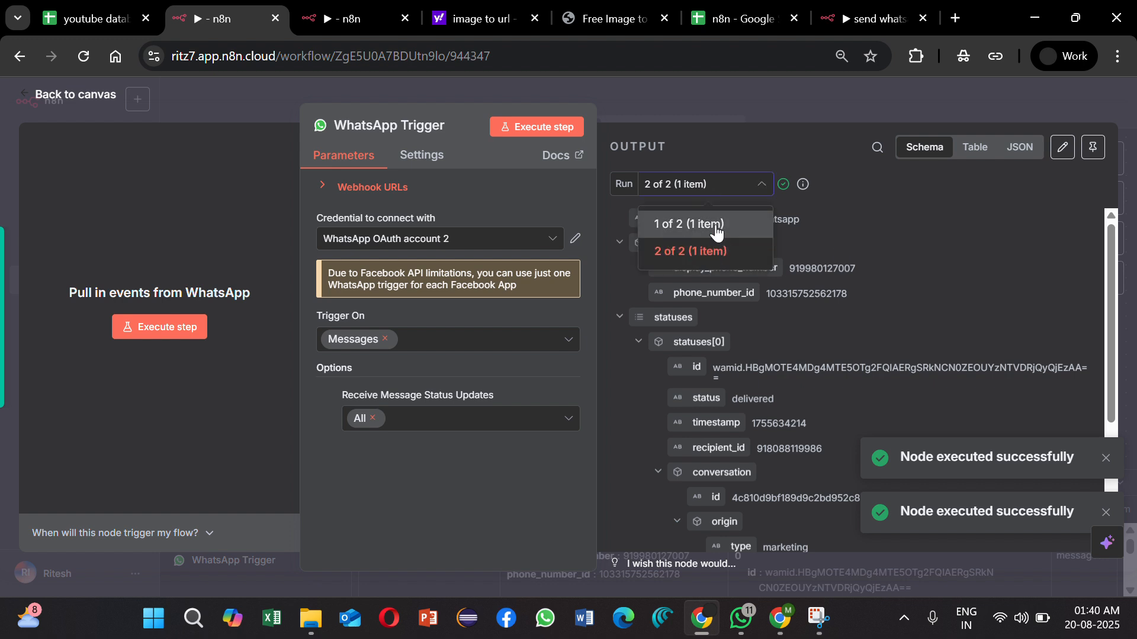
pyautogui.click(718, 237)
pyautogui.scroll(-1, 798, 376)
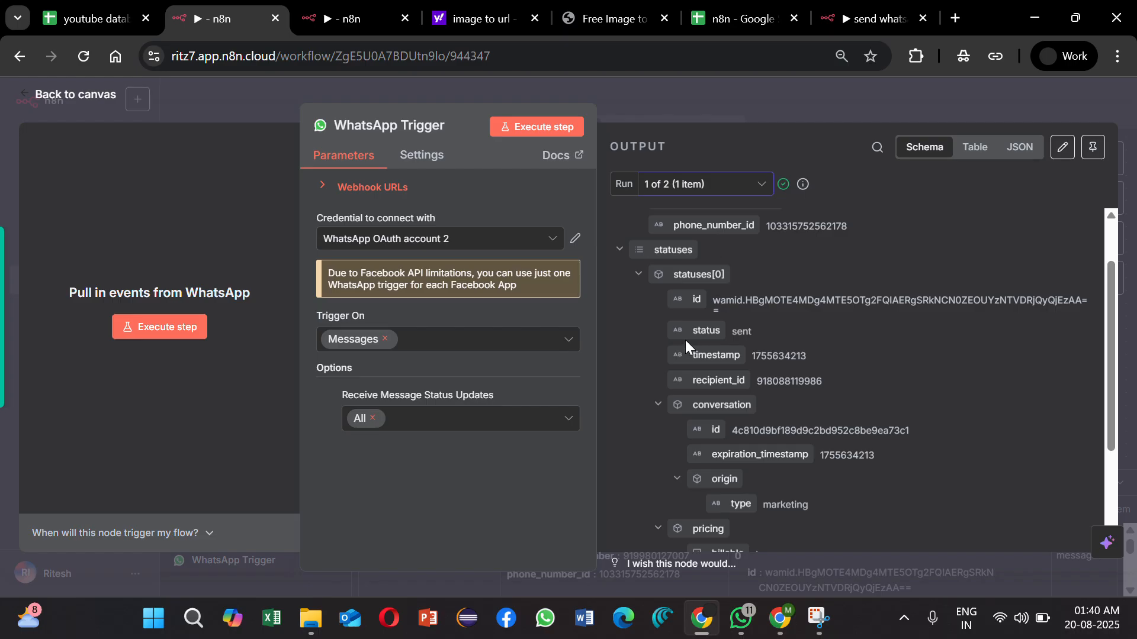
pyautogui.click(716, 184)
pyautogui.click(732, 250)
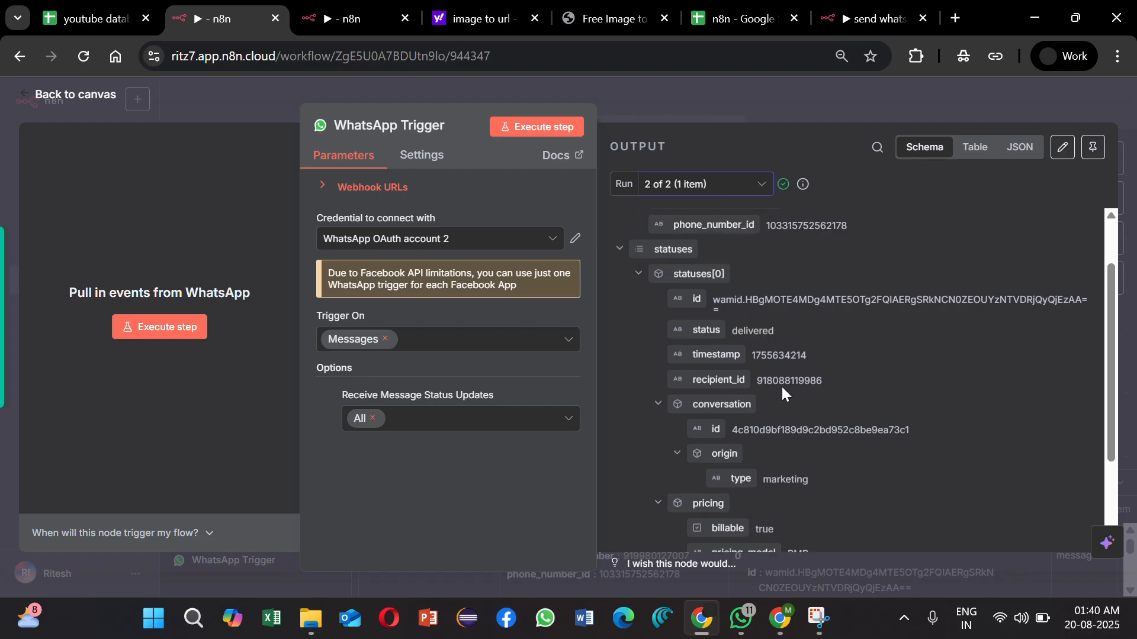
pyautogui.scroll(-1, 780, 385)
pyautogui.moveTo(686, 284); pyautogui.dragTo(797, 279)
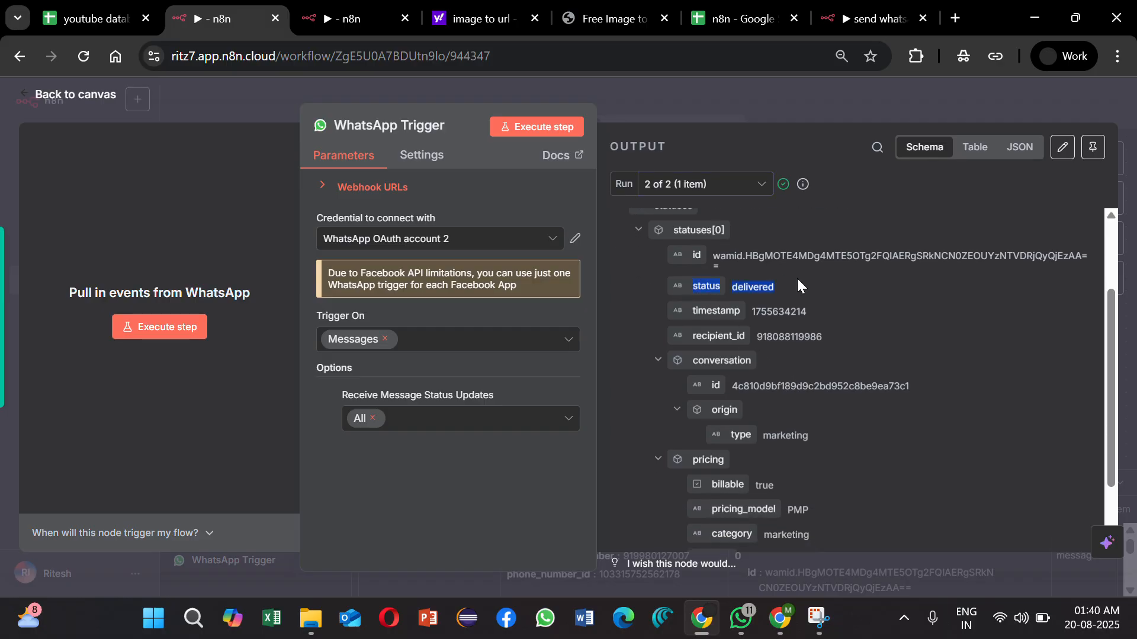
pyautogui.click(791, 282)
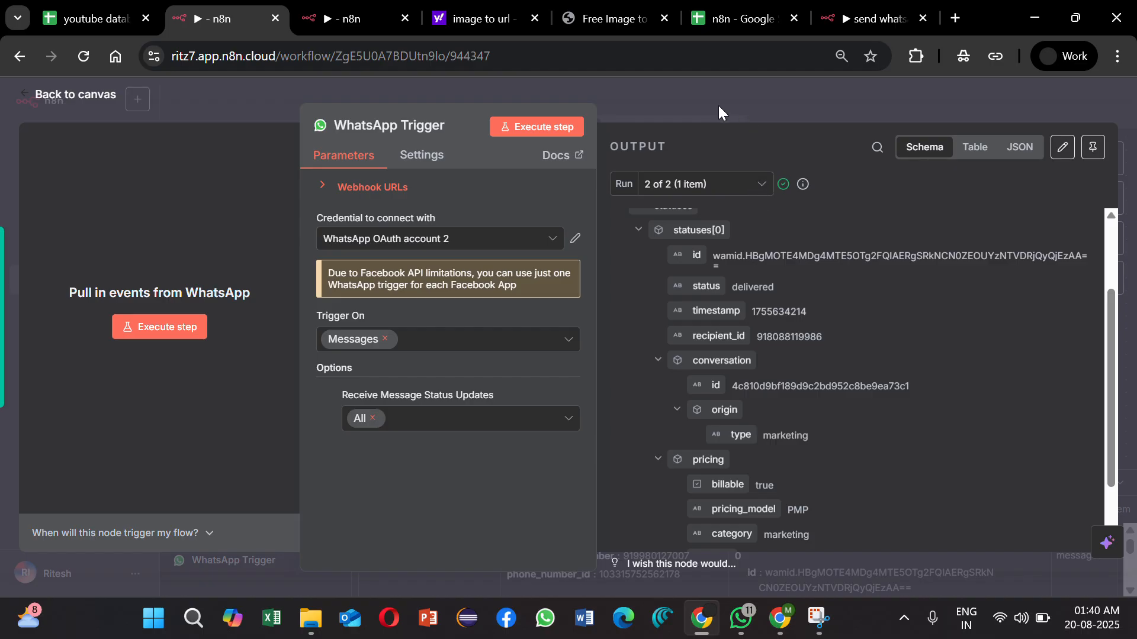
pyautogui.click(527, 418)
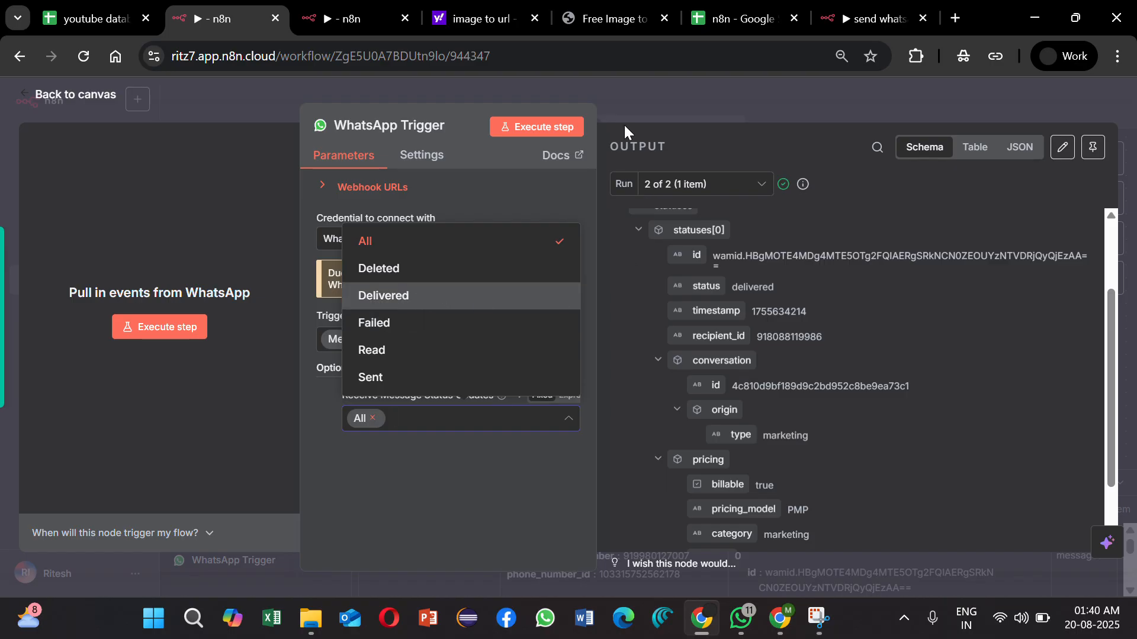
# Step: Return to the canvas and activate My workflow 23
pyautogui.click(617, 109)
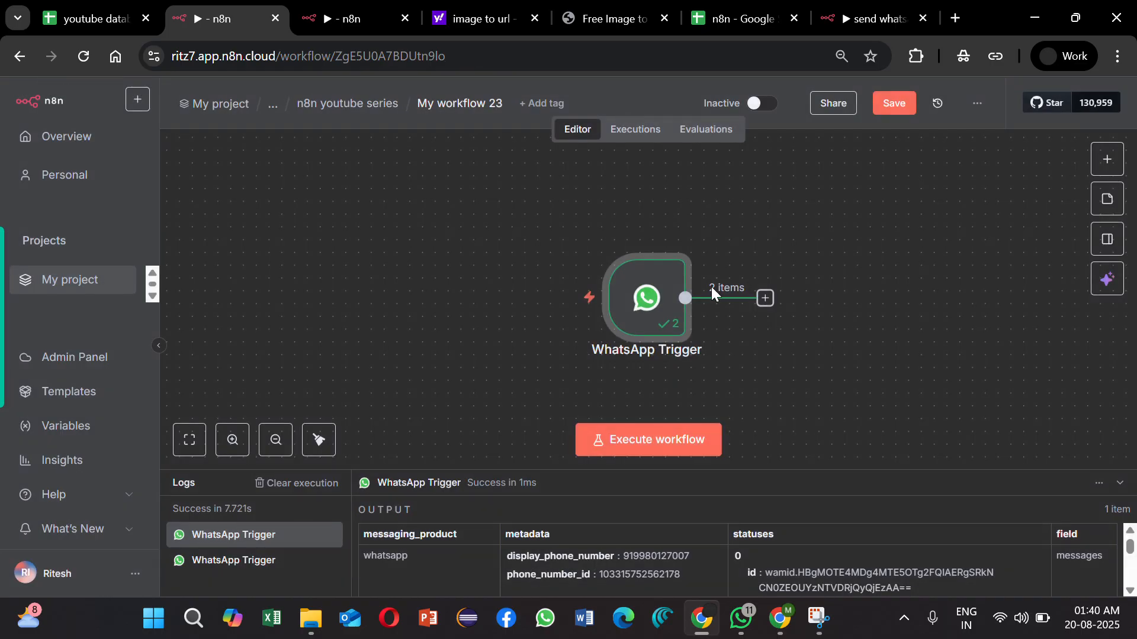
pyautogui.click(763, 104)
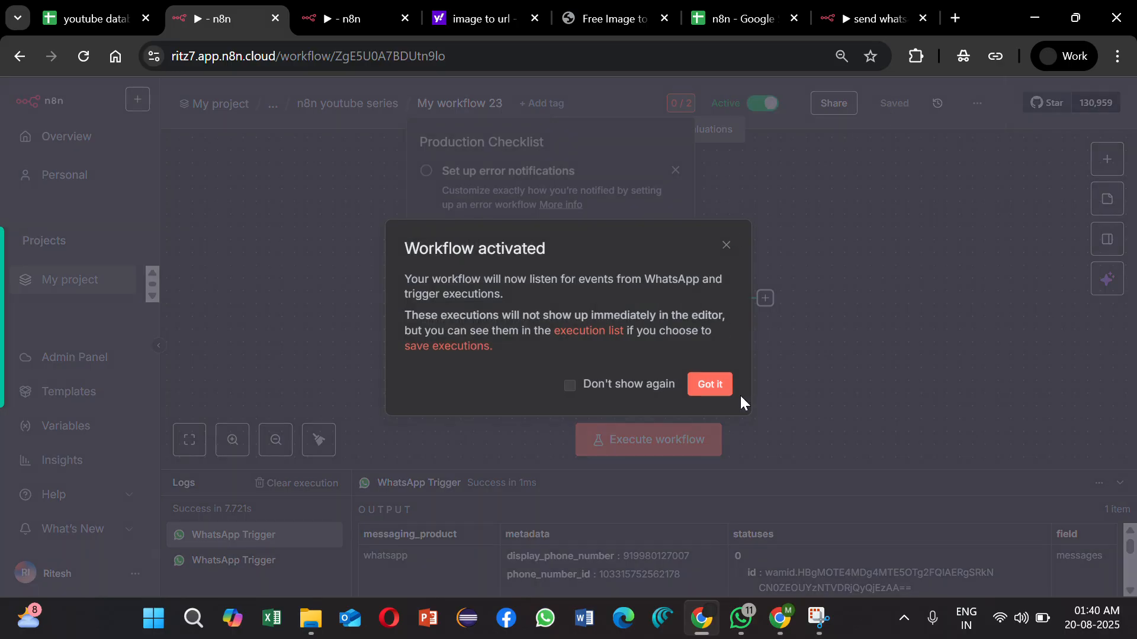
pyautogui.click(712, 386)
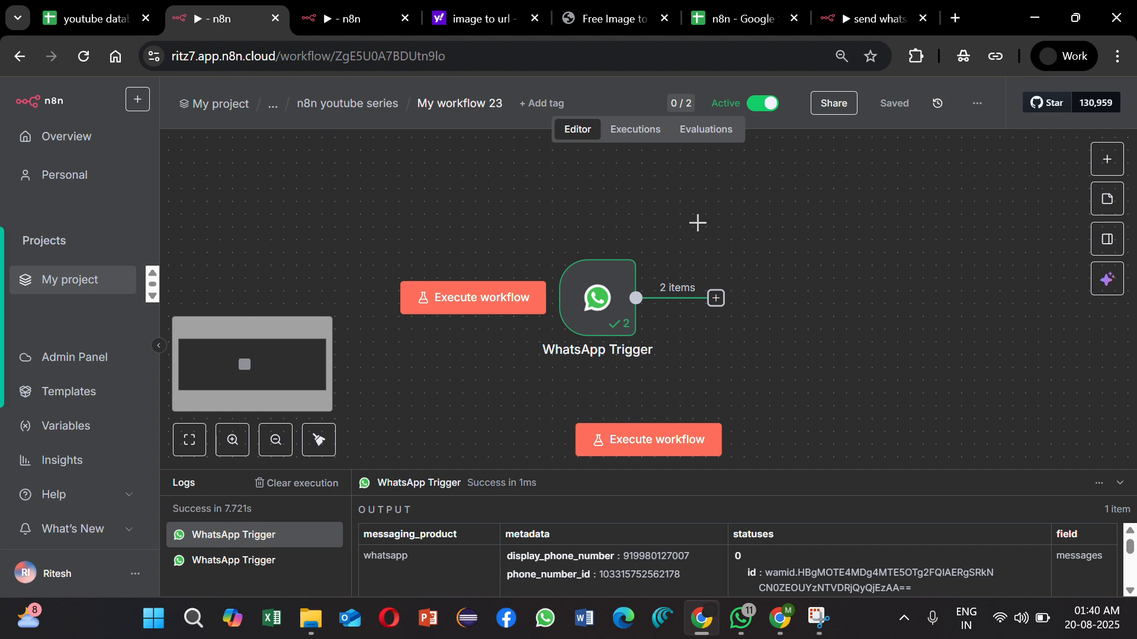
# Step: Execute My workflow 21 to send the template again and return to My workflow 23
pyautogui.click(358, 20)
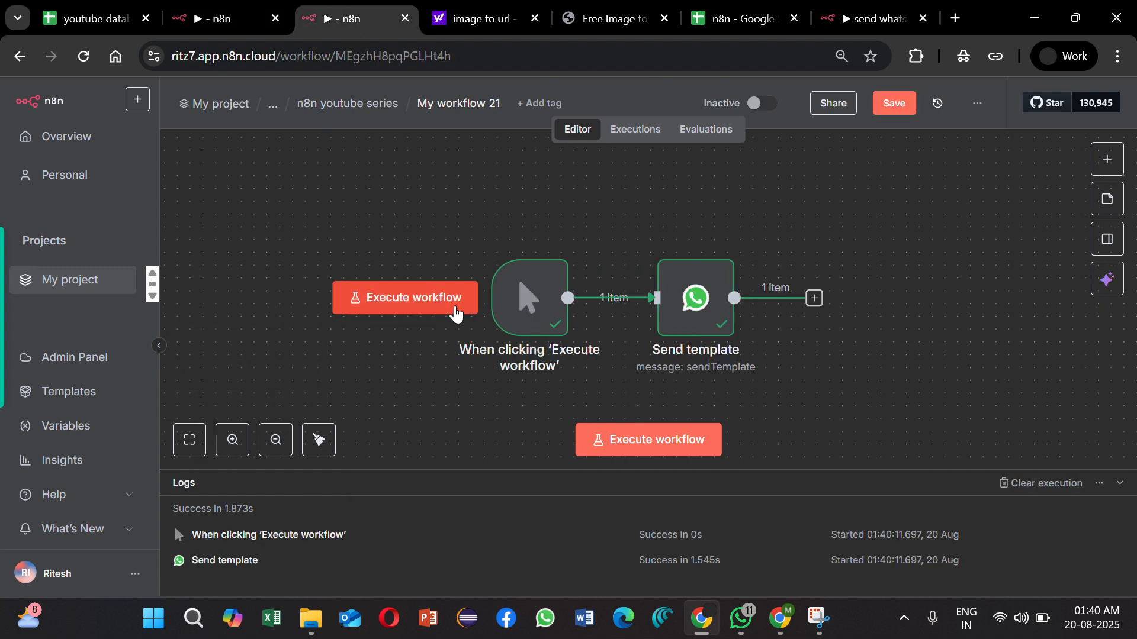
pyautogui.click(455, 301)
pyautogui.click(179, 8)
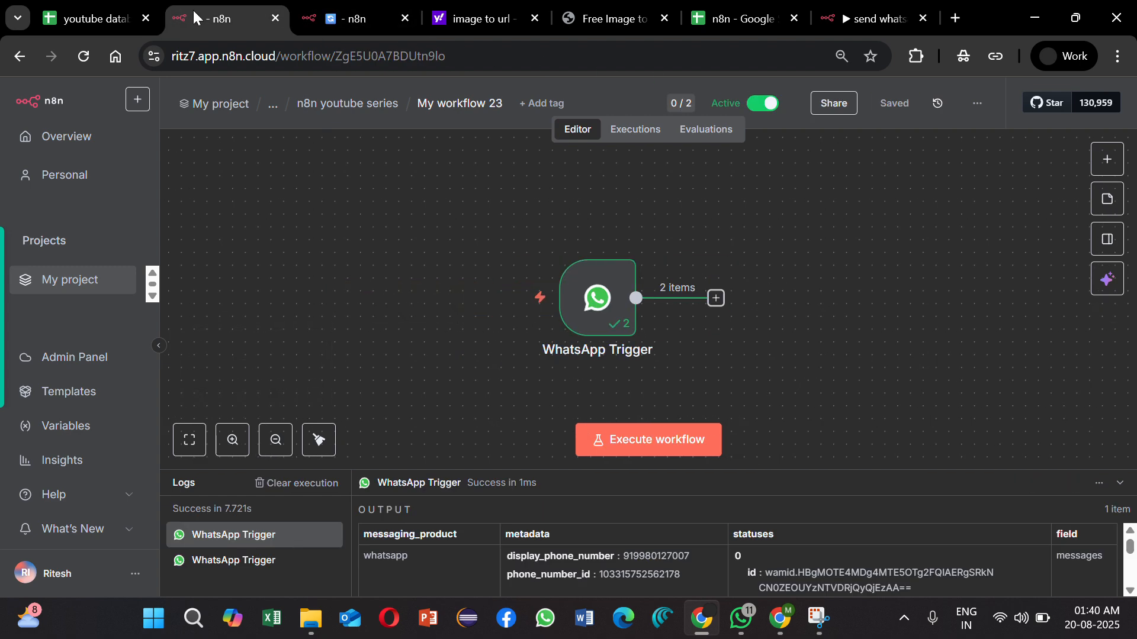
# Step: Open My workflow 23's execution history and inspect the 01:40:57 execution that took 20 ms, enlarging the log area
pyautogui.click(651, 133)
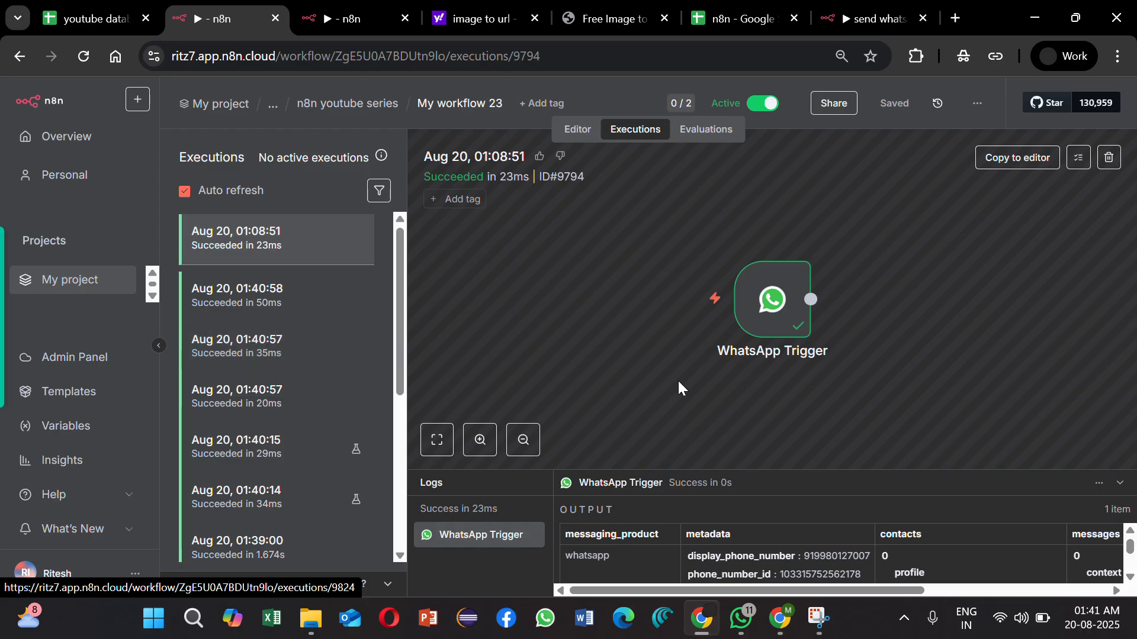
pyautogui.scroll(-2, 677, 379)
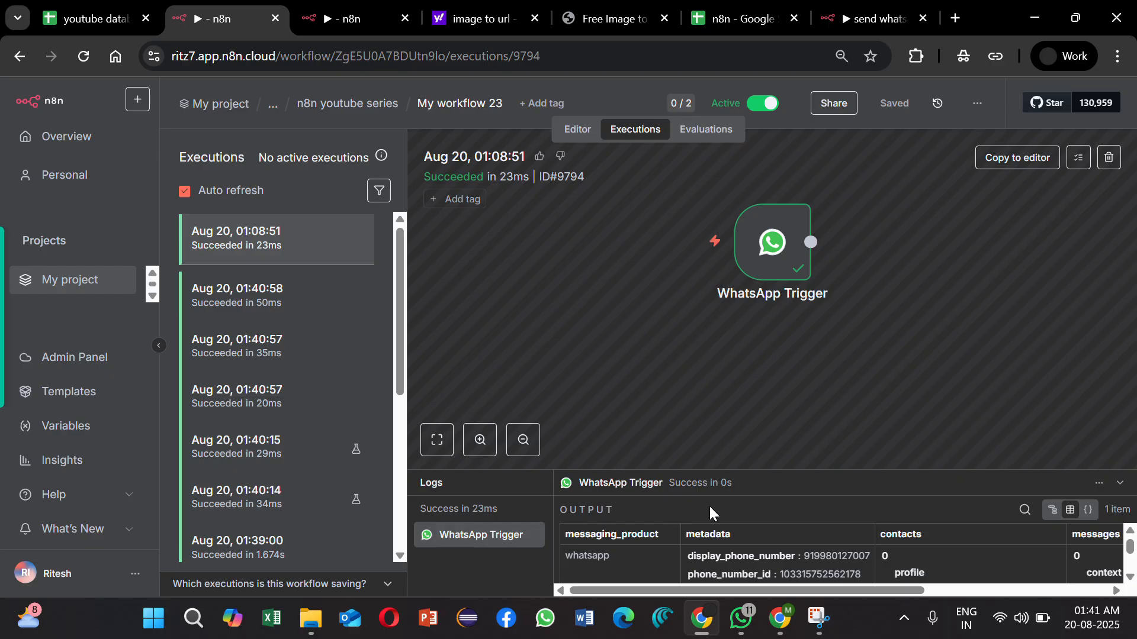
pyautogui.scroll(-1, 280, 353)
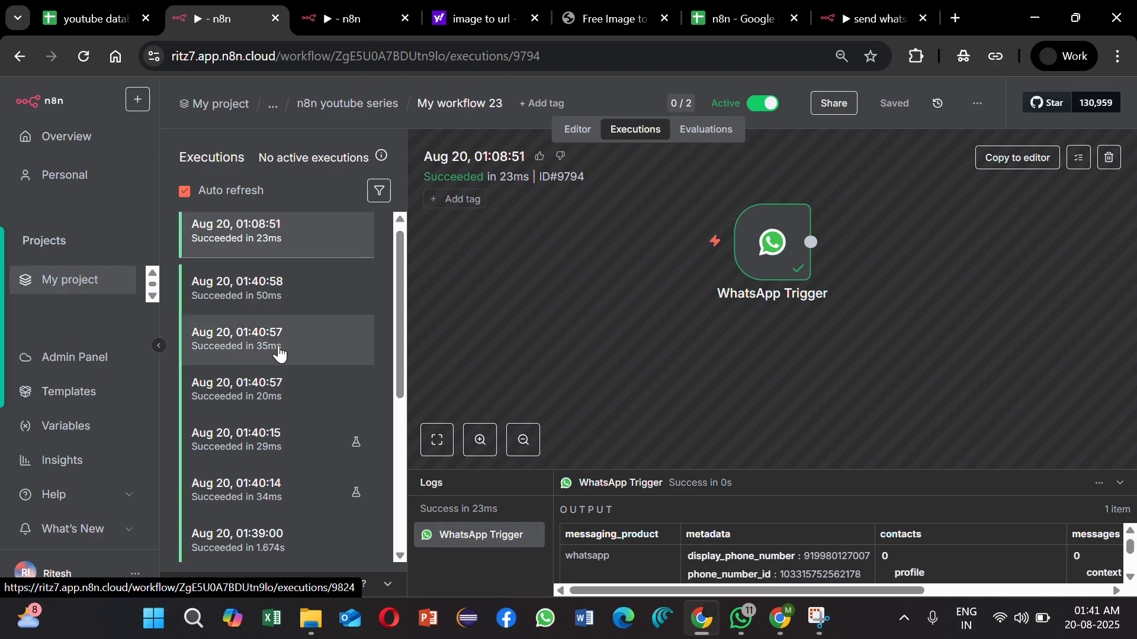
pyautogui.scroll(-1, 279, 354)
pyautogui.scroll(1, 279, 353)
pyautogui.scroll(-1, 279, 353)
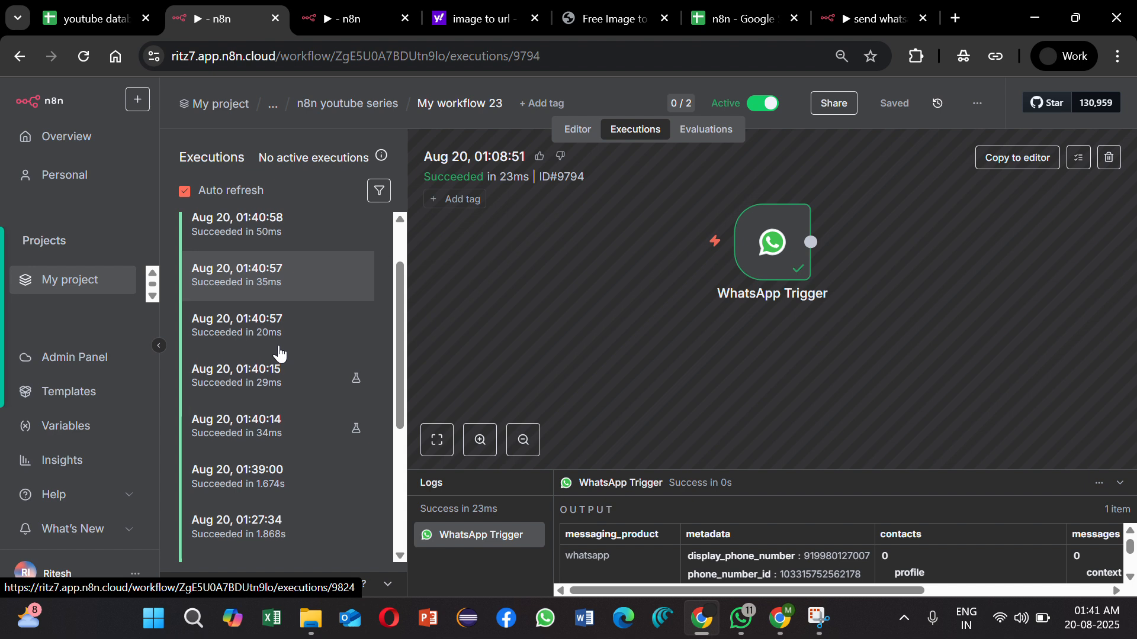
pyautogui.click(347, 348)
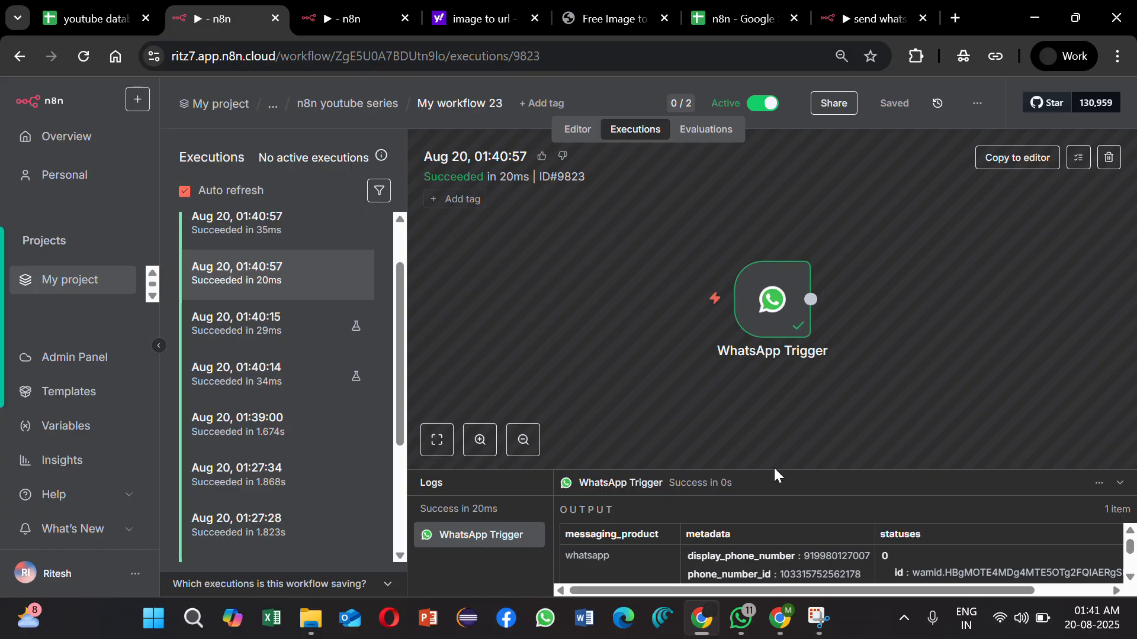
pyautogui.moveTo(776, 470); pyautogui.dragTo(778, 294)
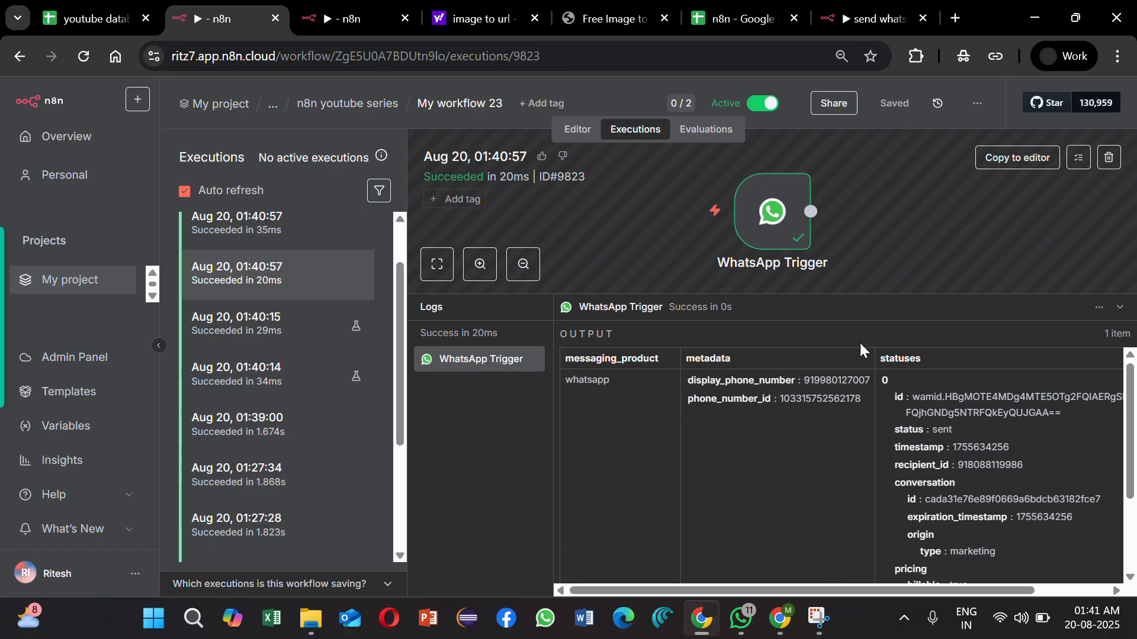
# Step: Check the message status in the 35 ms execution at 01:40:57 and the execution at 01:40:58
pyautogui.click(228, 243)
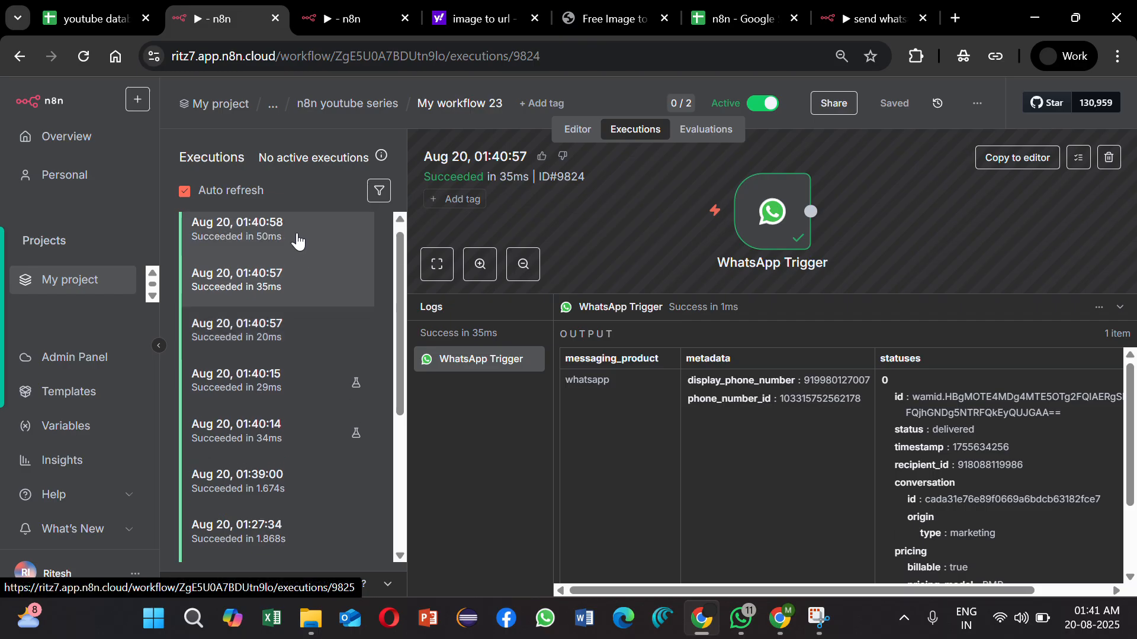
pyautogui.click(298, 241)
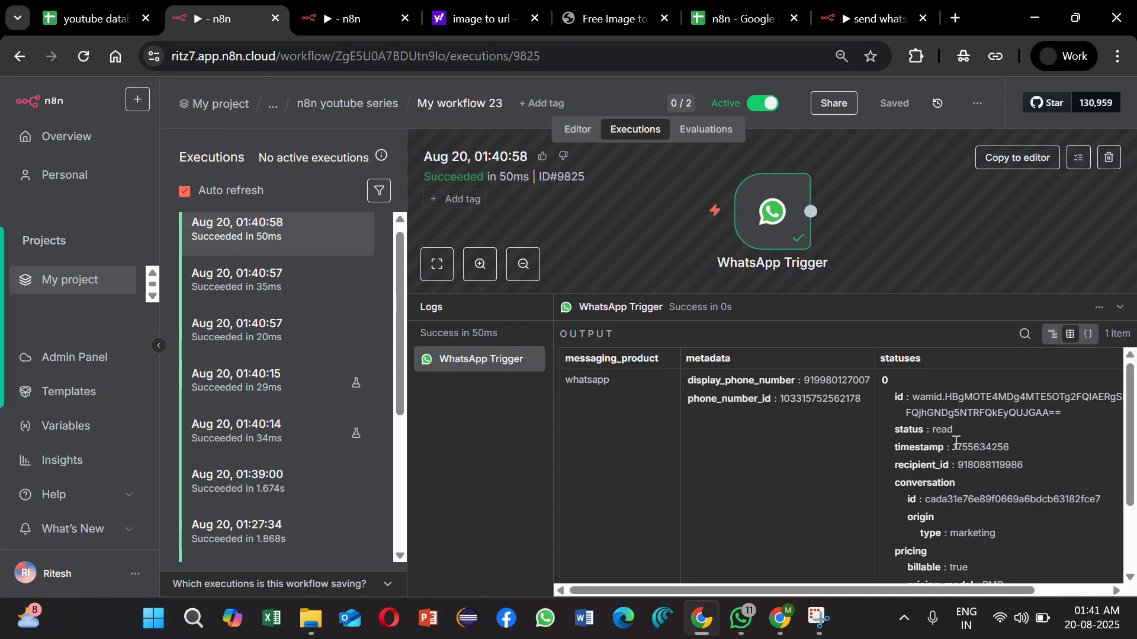
pyautogui.moveTo(954, 429); pyautogui.dragTo(886, 435)
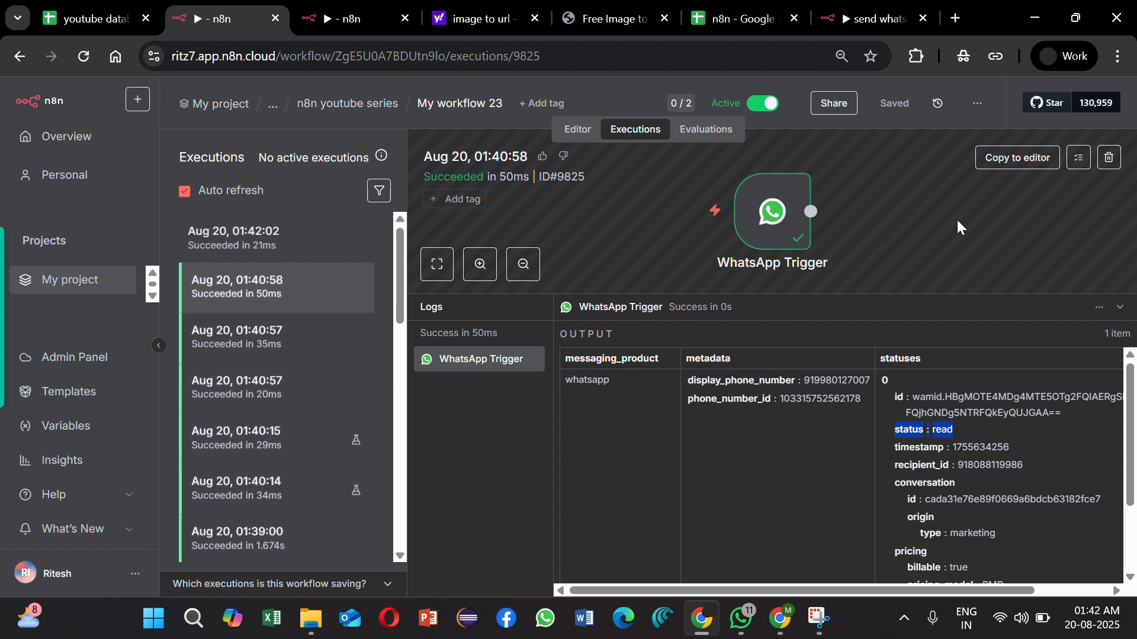
# Step: Examine the contacts and messages output of the 01:42:02 execution, including the button reply's payload and text
pyautogui.click(281, 251)
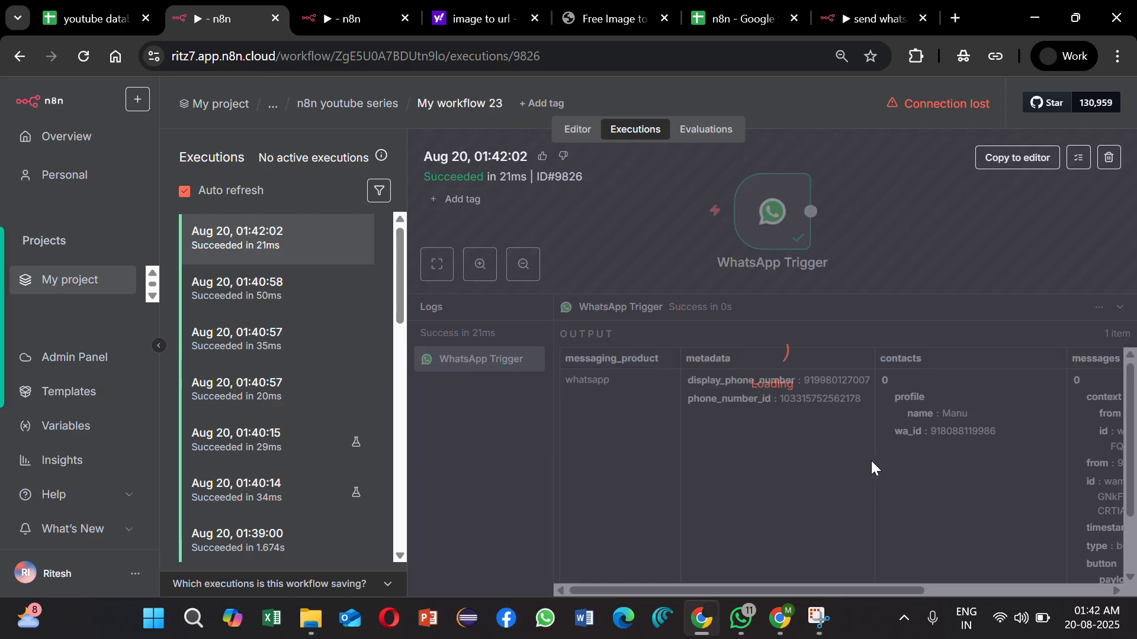
pyautogui.scroll(-1, 870, 460)
pyautogui.hscroll(6, 871, 460)
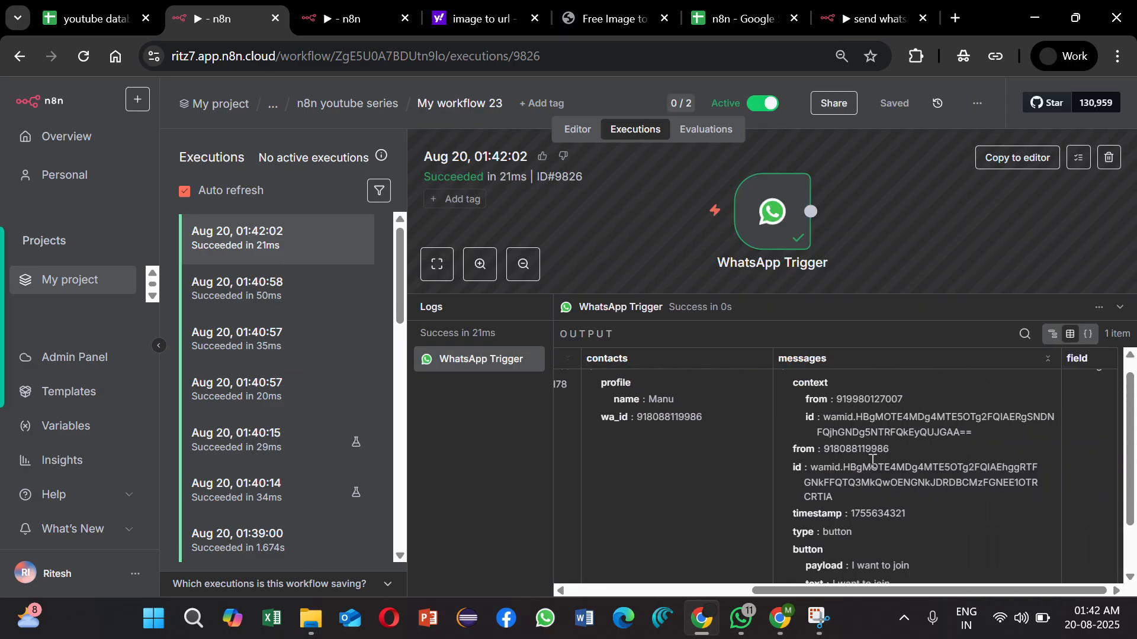
pyautogui.scroll(-1, 820, 549)
pyautogui.scroll(-1, 799, 530)
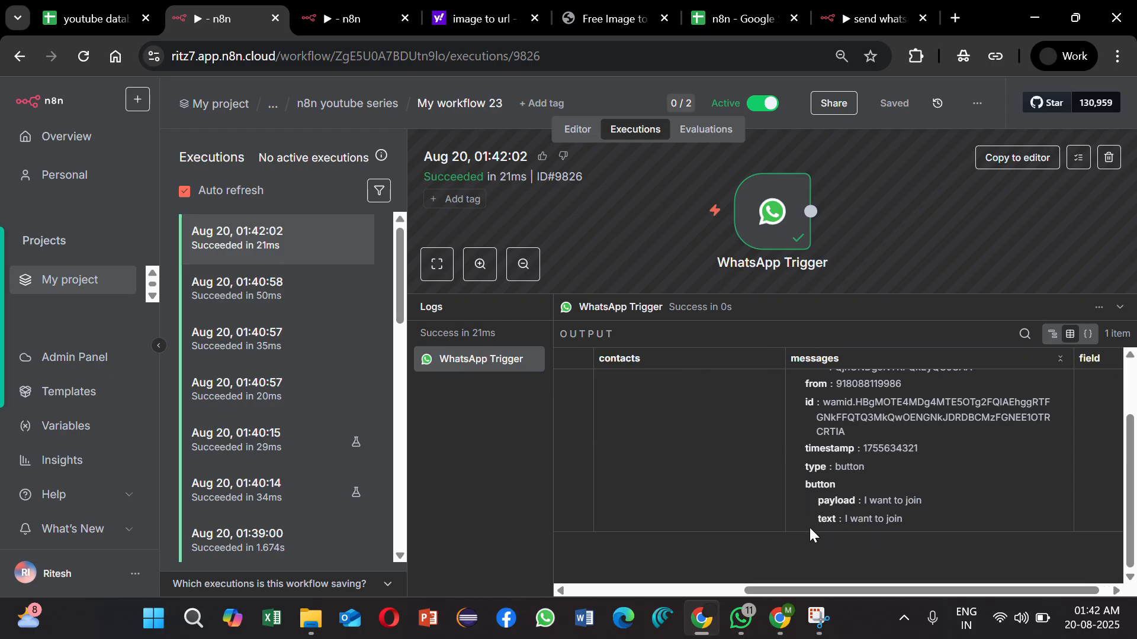
pyautogui.scroll(2, 915, 502)
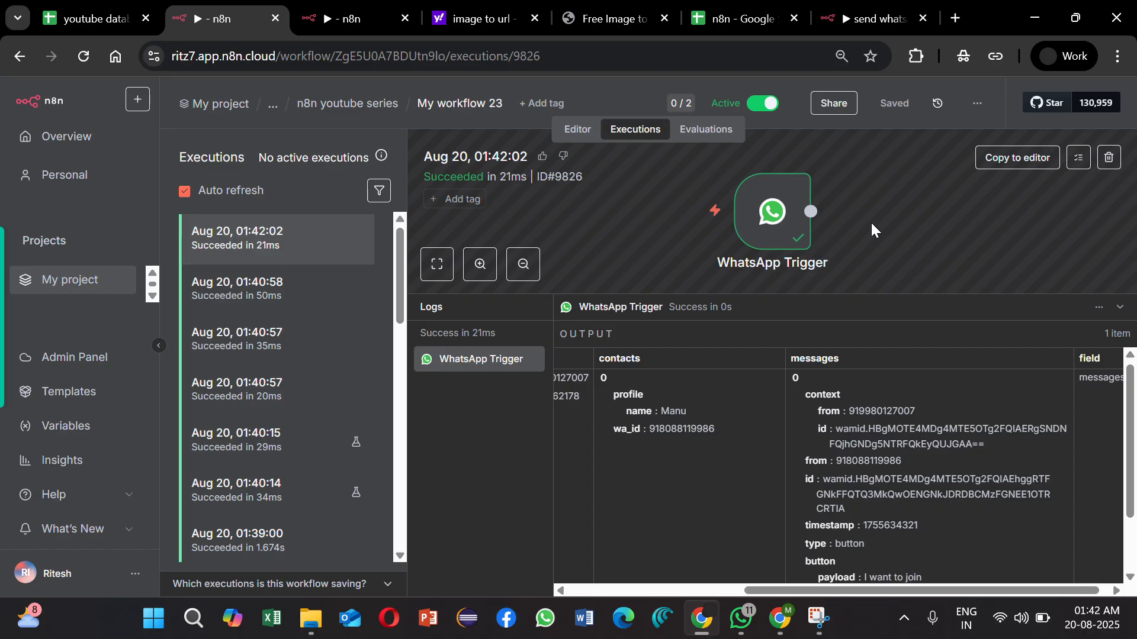
# Step: Return to the workflow editor, shrink the log area and open the WhatsApp Trigger node
pyautogui.click(569, 126)
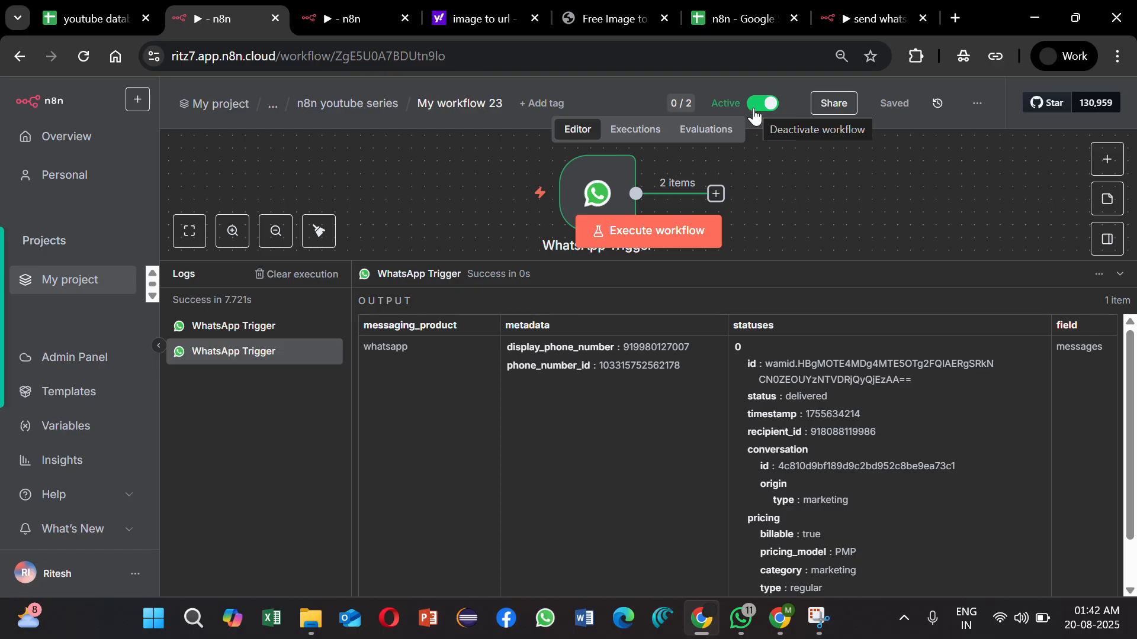
pyautogui.scroll(2, 796, 237)
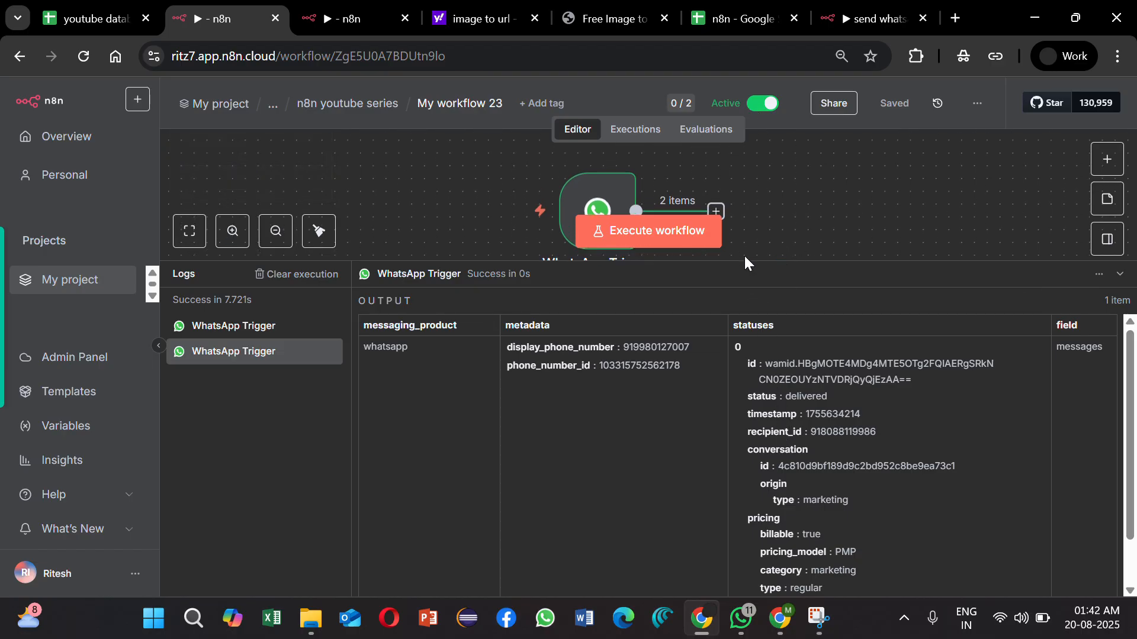
pyautogui.moveTo(744, 261); pyautogui.dragTo(742, 499)
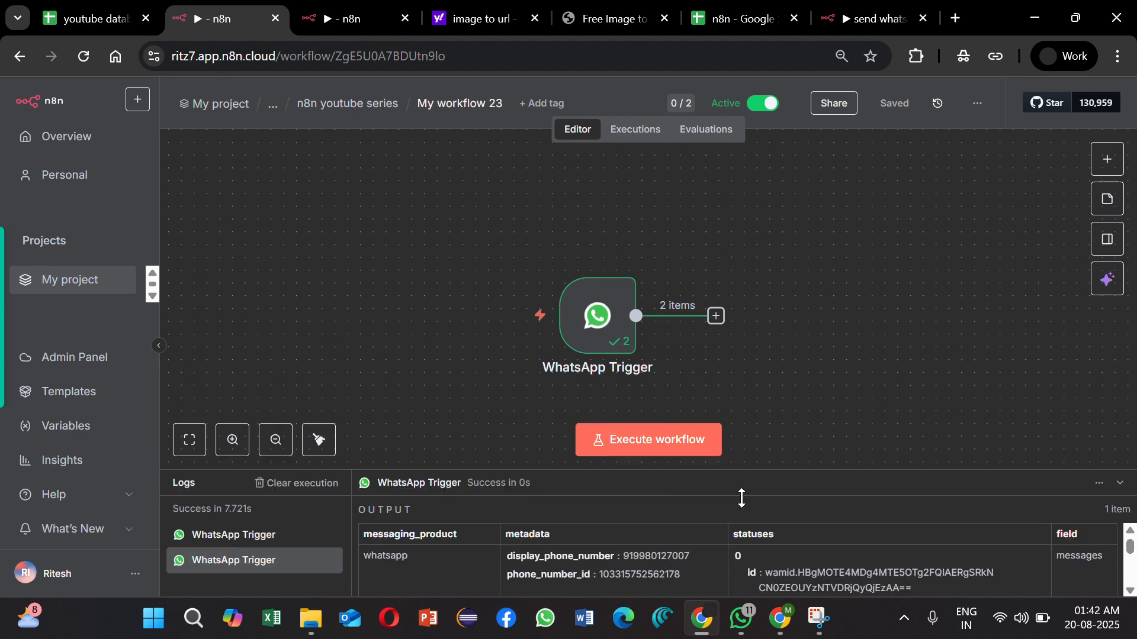
pyautogui.doubleClick(607, 354)
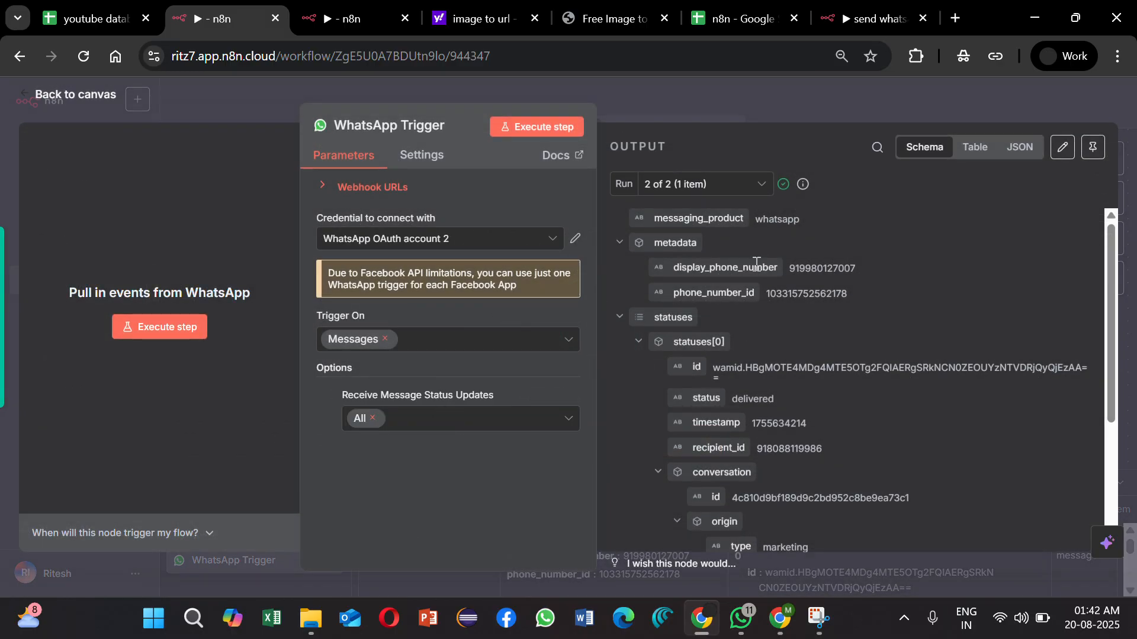
# Step: Pin the WhatsApp Trigger's output data and add an If node after the trigger
pyautogui.click(1093, 137)
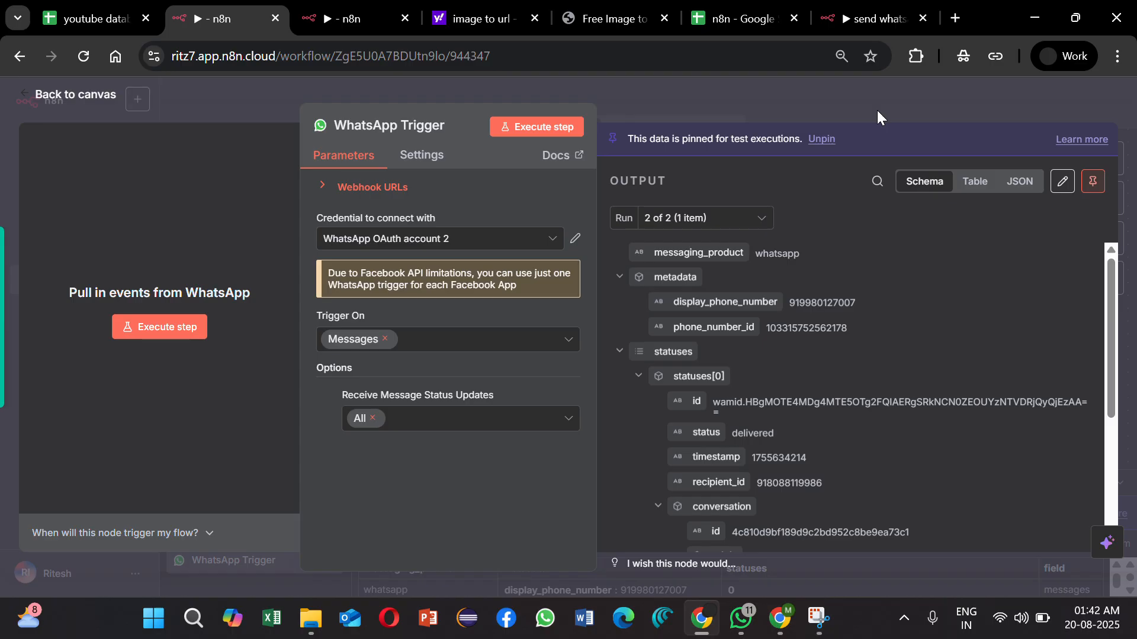
pyautogui.click(958, 108)
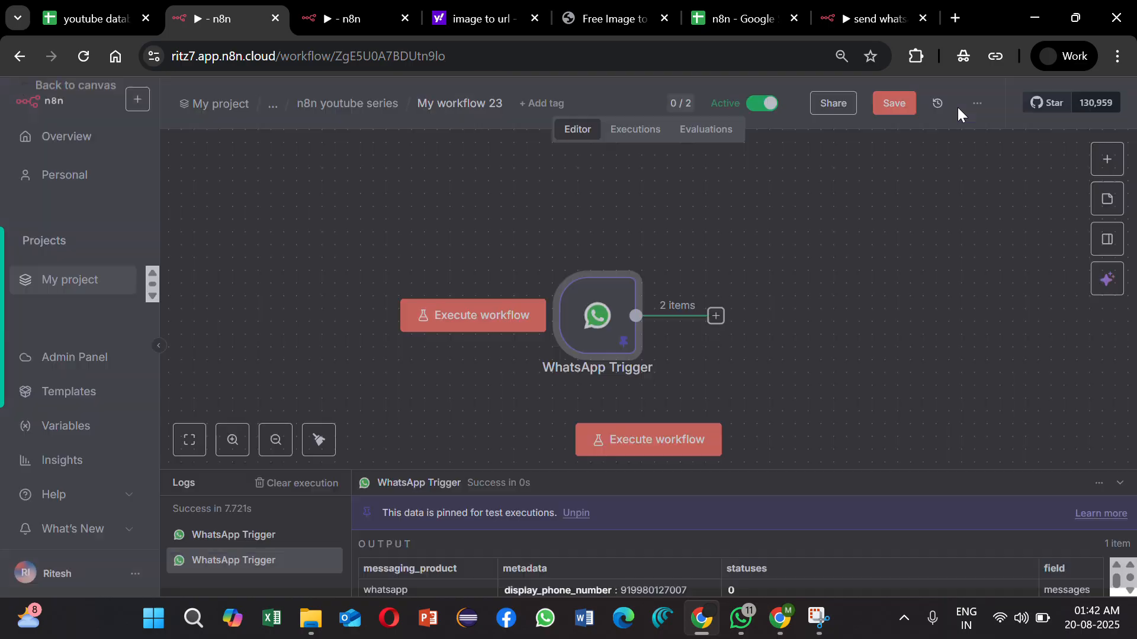
pyautogui.click(714, 316)
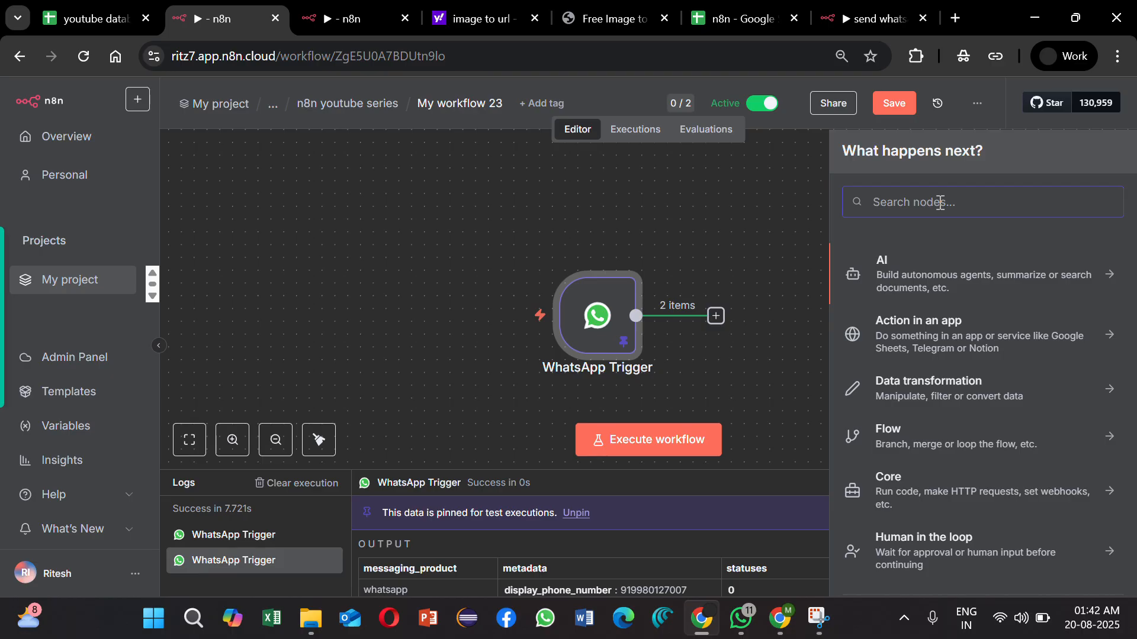
pyautogui.write('if')
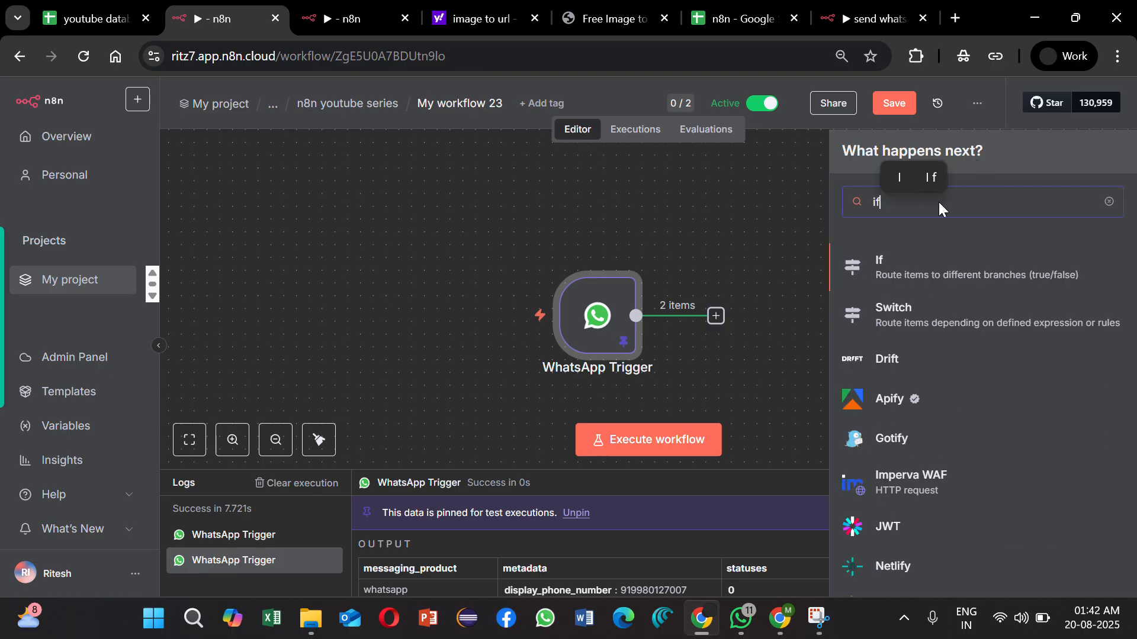
pyautogui.click(926, 282)
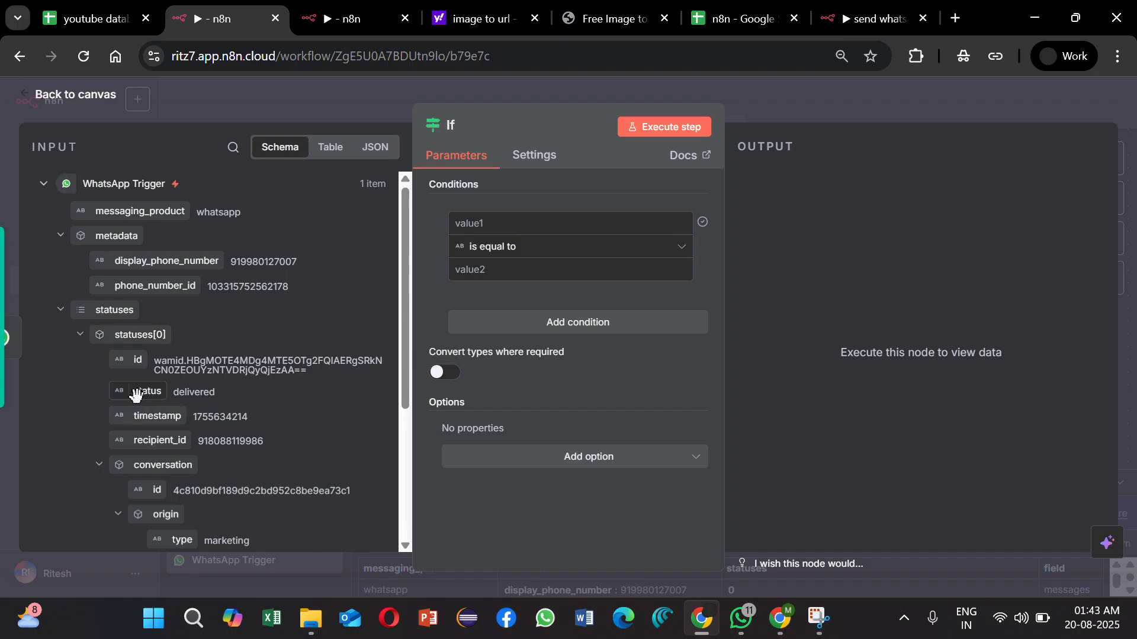
# Step: Set the If condition to {{ $json.statuses[0].status }} is equal to sent, run the node and view its False Branch output
pyautogui.moveTo(140, 394); pyautogui.dragTo(503, 224)
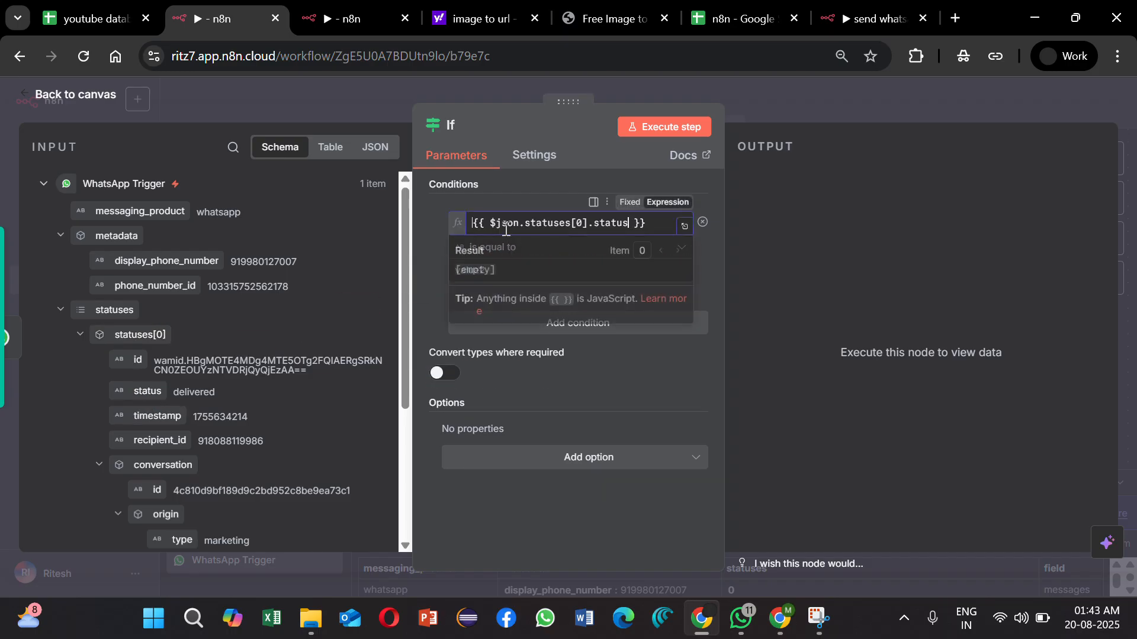
pyautogui.click(431, 254)
pyautogui.click(495, 269)
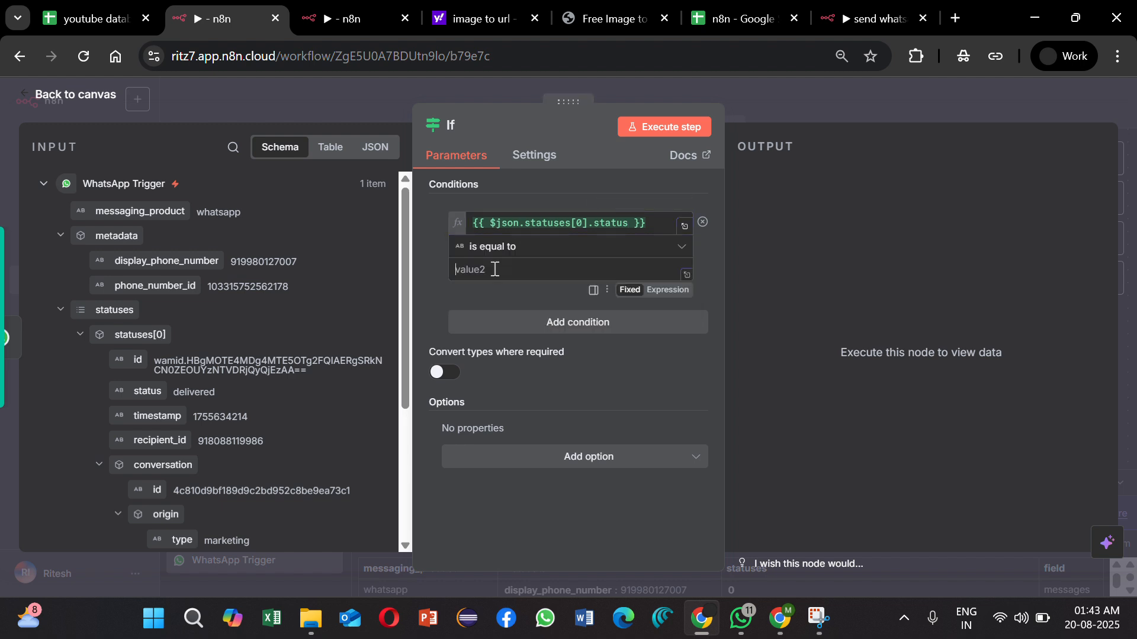
pyautogui.write('sent')
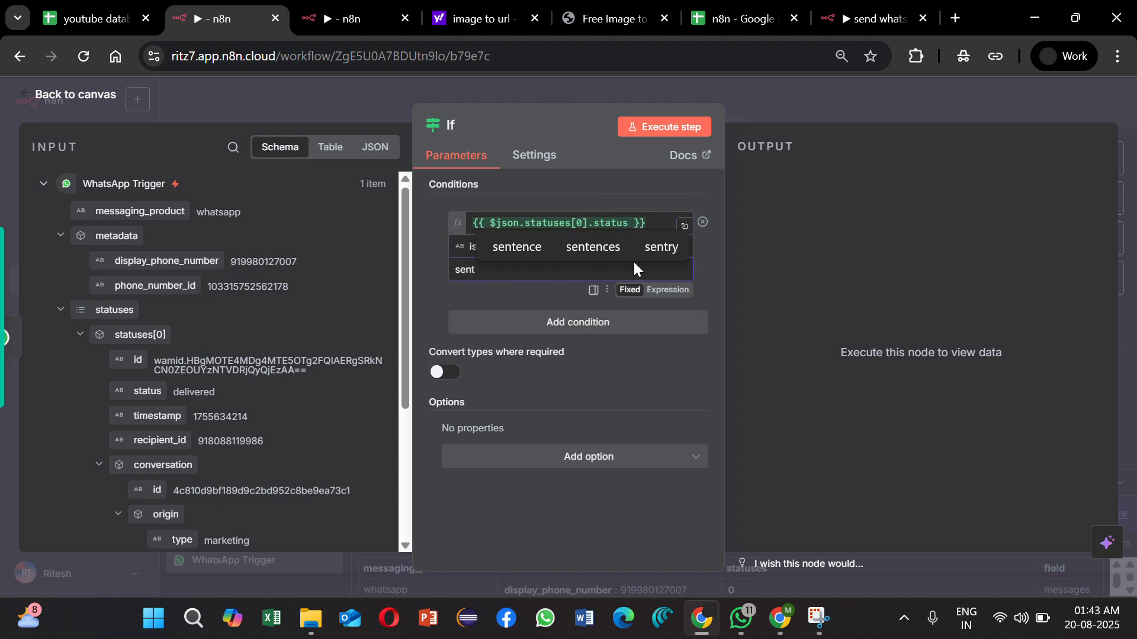
pyautogui.click(689, 135)
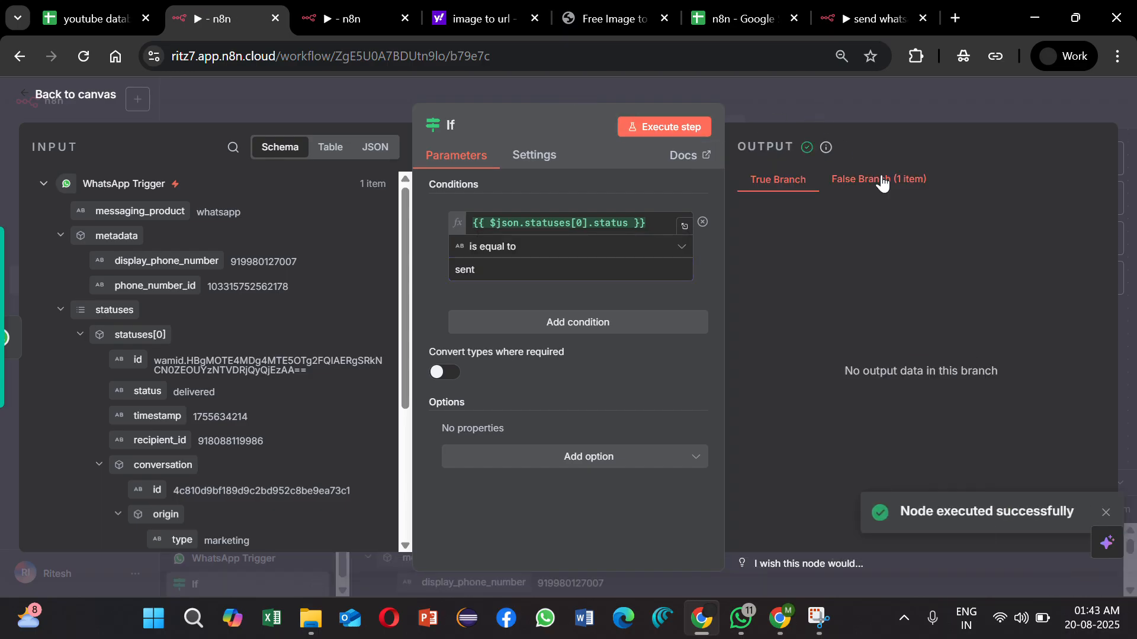
pyautogui.click(882, 185)
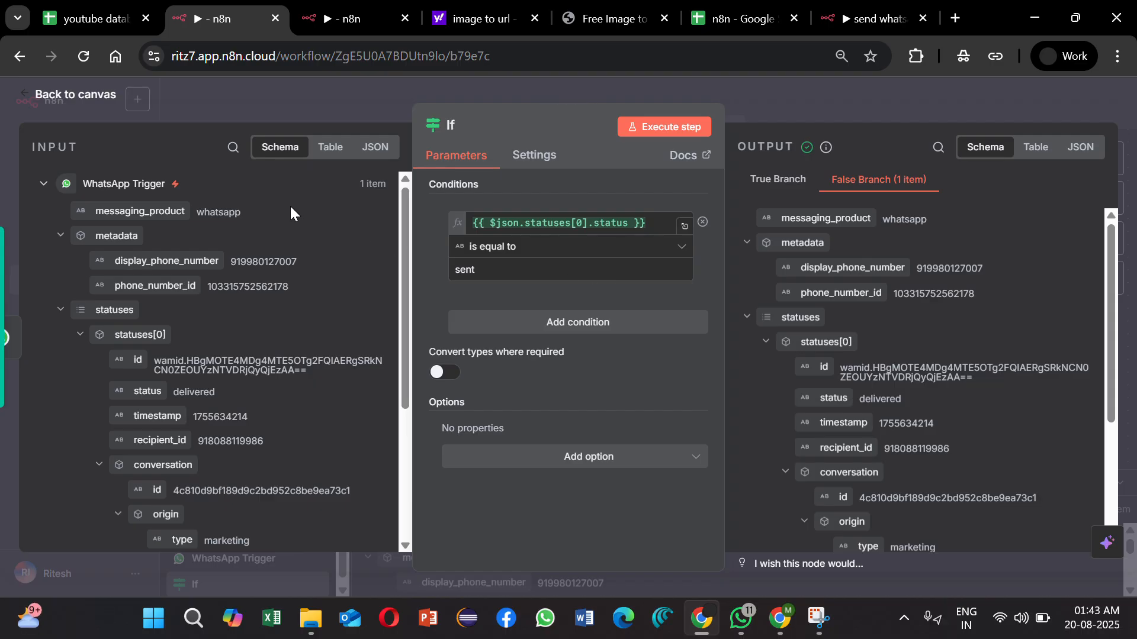
# Step: Examine the If node's input as a table, check the trigger's run 1 of 2, and return to the canvas
pyautogui.scroll(-3, 290, 206)
pyautogui.scroll(3, 290, 204)
pyautogui.click(327, 148)
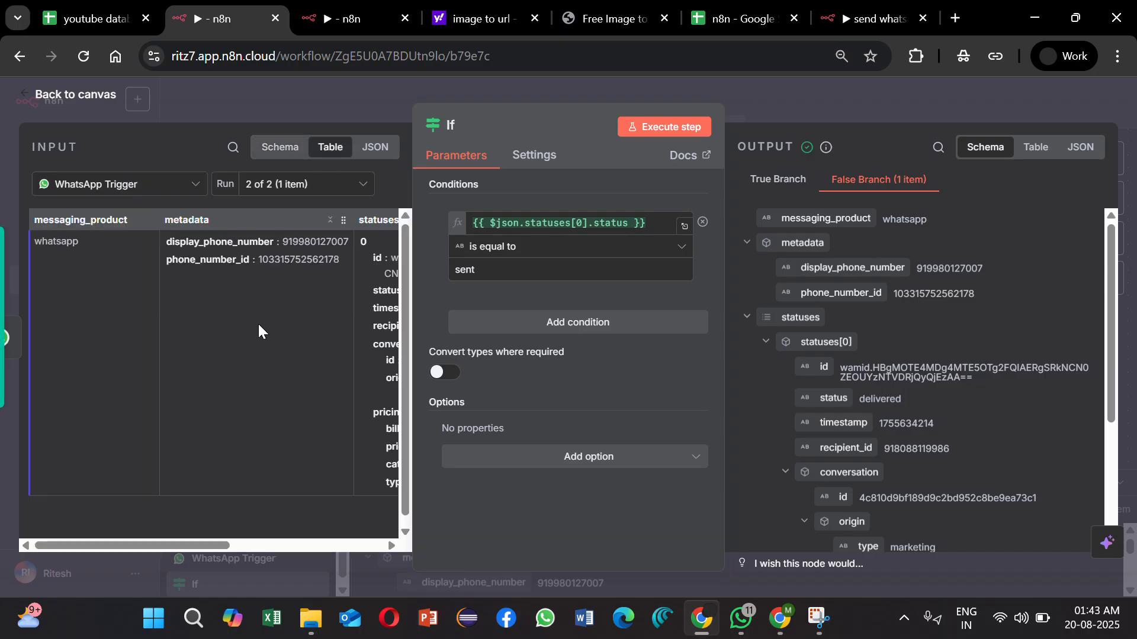
pyautogui.hscroll(3, 173, 336)
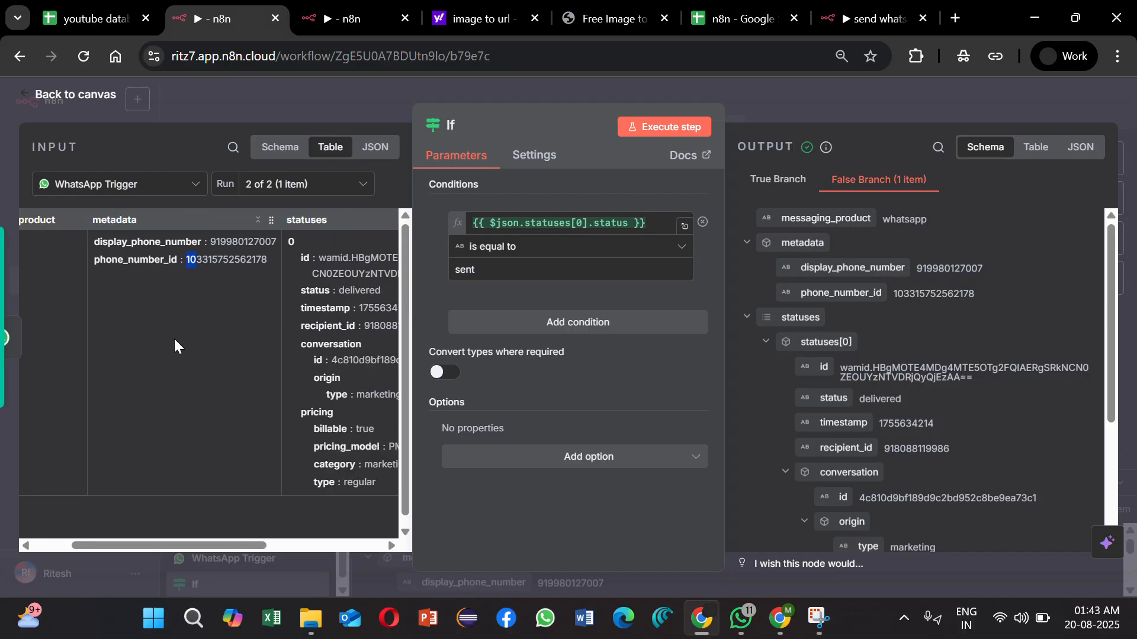
pyautogui.click(346, 189)
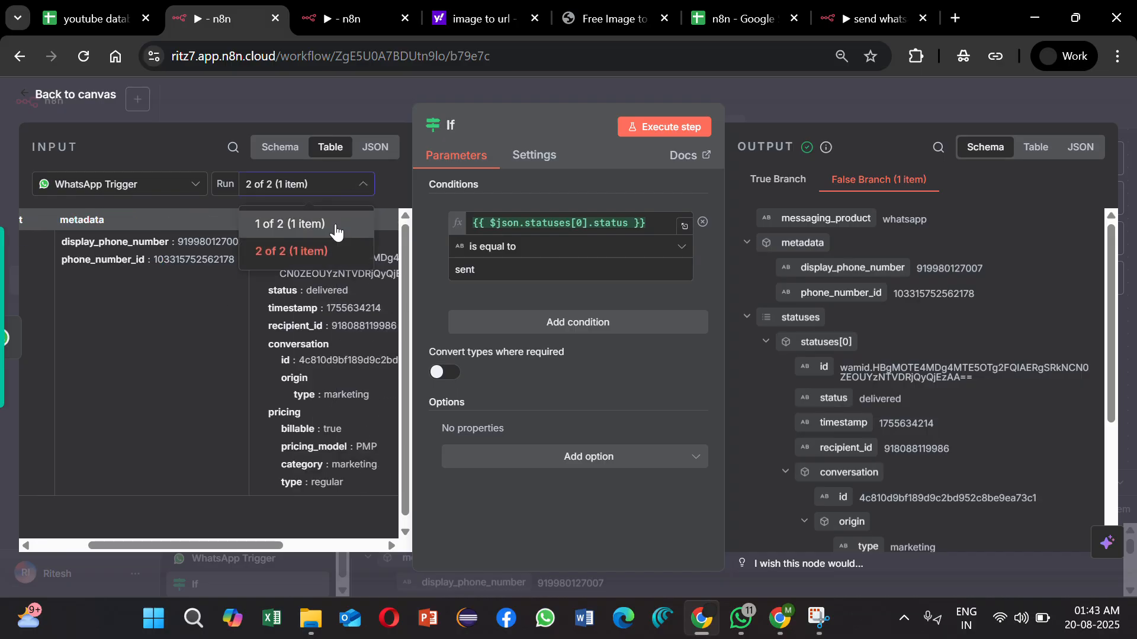
pyautogui.click(336, 232)
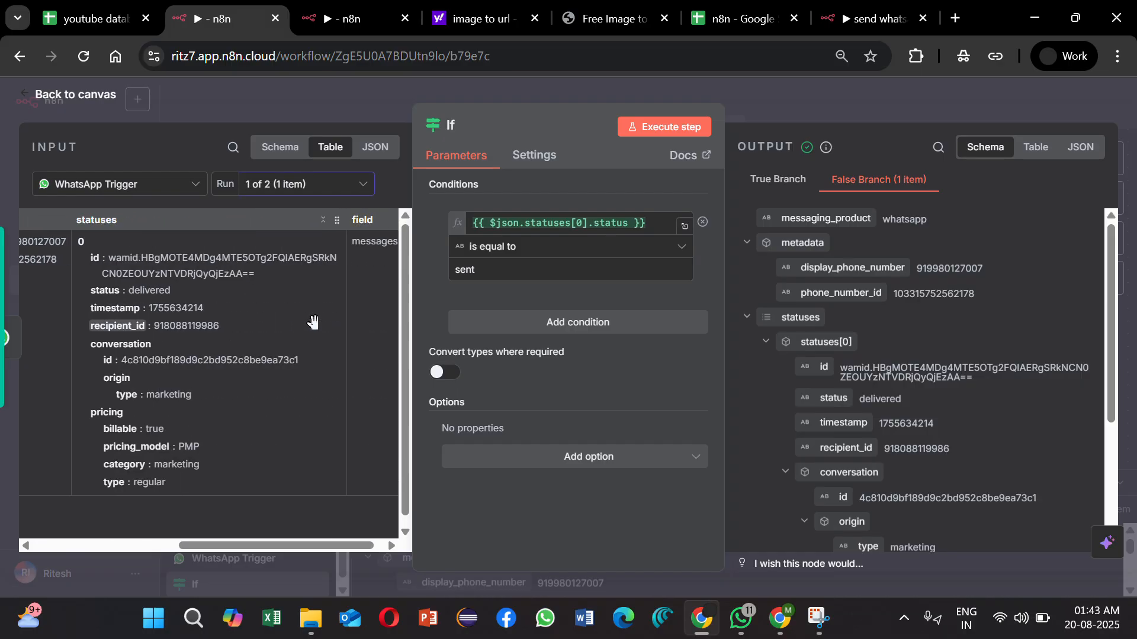
pyautogui.click(137, 187)
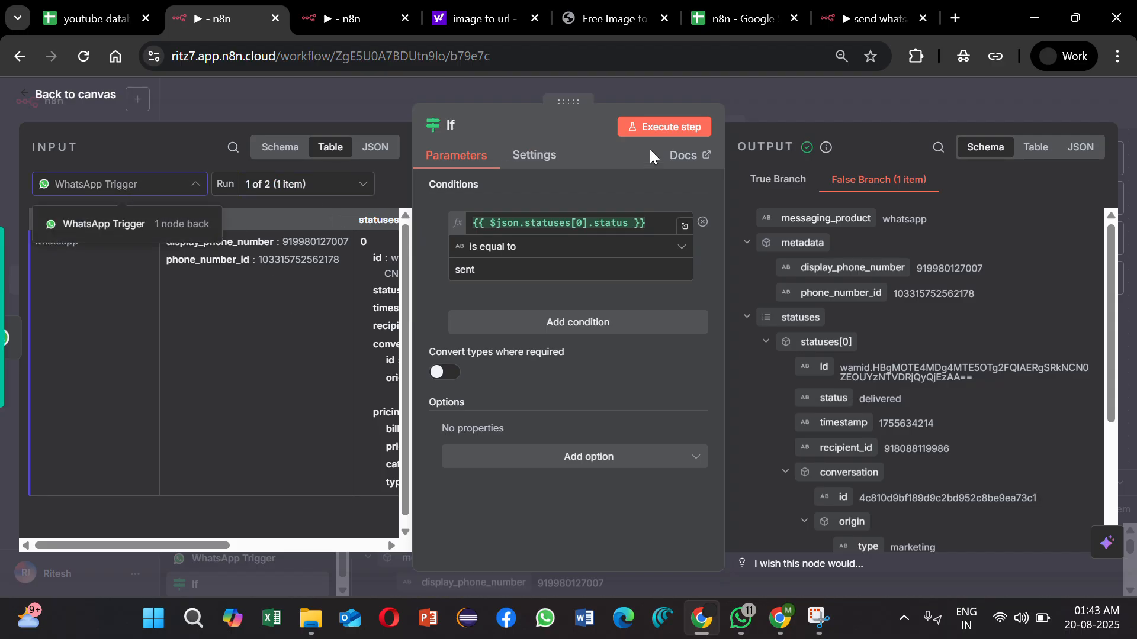
pyautogui.click(819, 98)
pyautogui.click(819, 97)
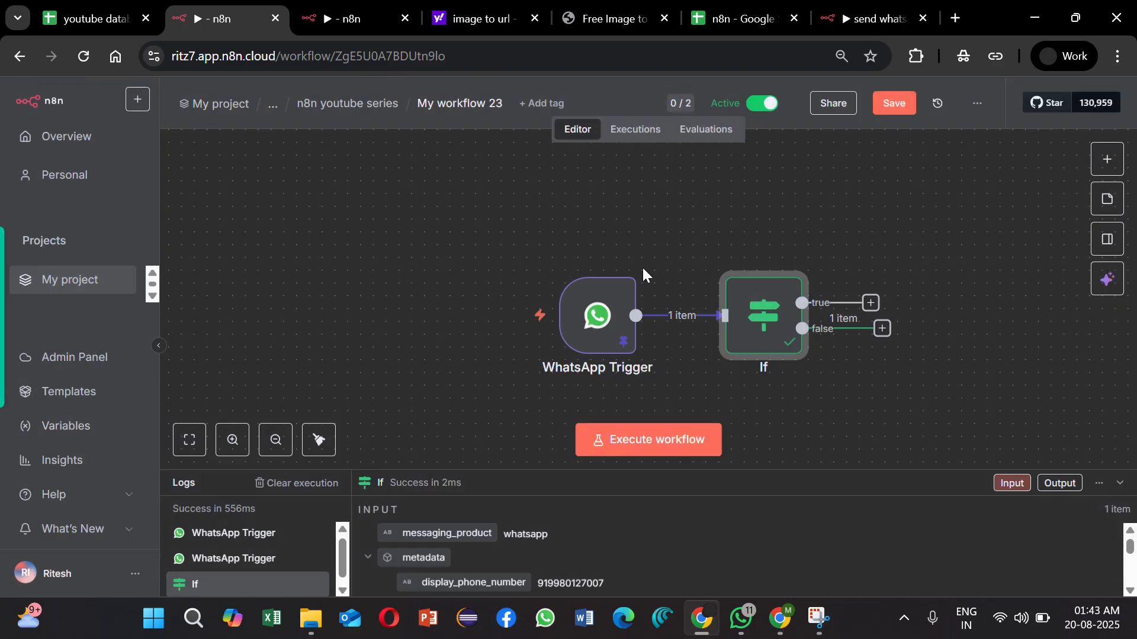
# Step: In the WhatsApp Trigger, set Receive Message Status Updates to Sent and Failed, removing All
pyautogui.doubleClick(588, 330)
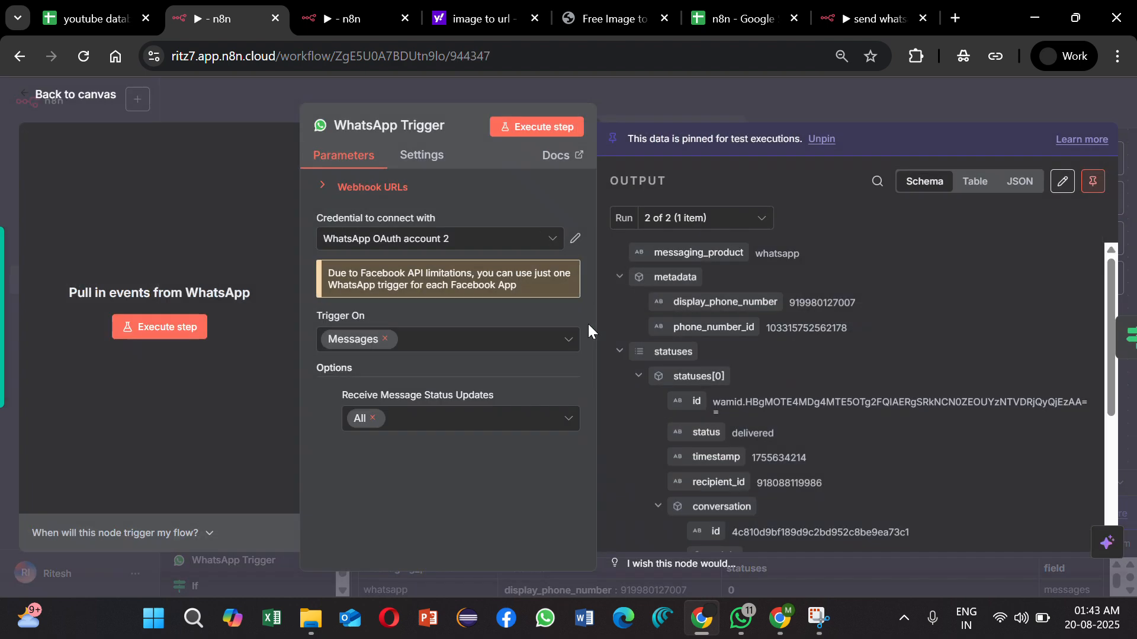
pyautogui.click(472, 424)
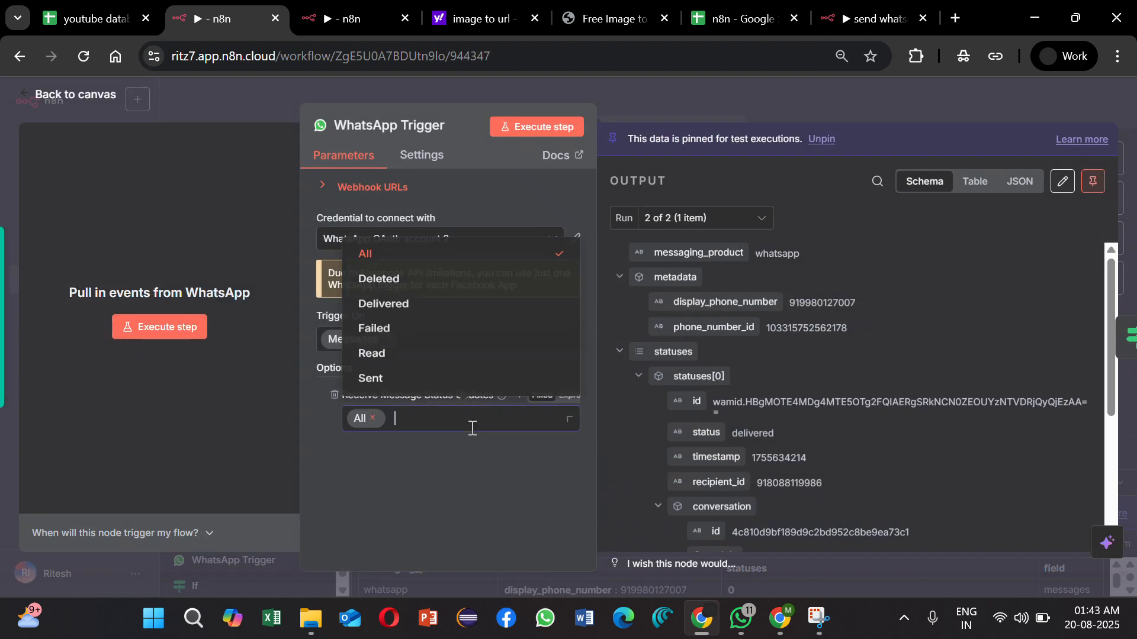
pyautogui.click(426, 384)
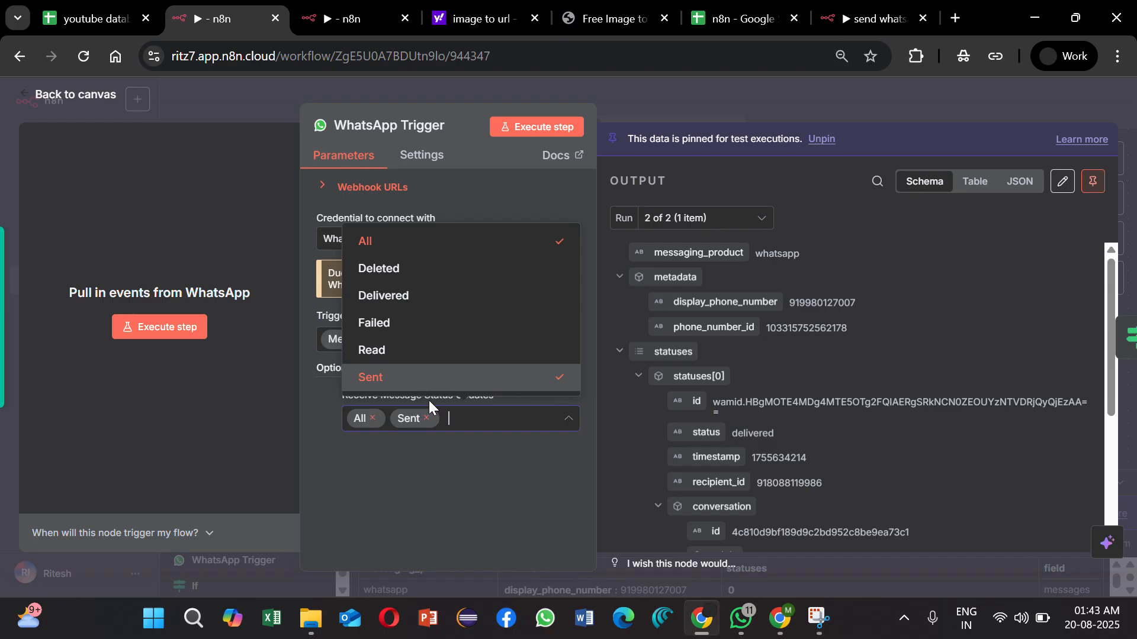
pyautogui.click(424, 325)
pyautogui.click(373, 418)
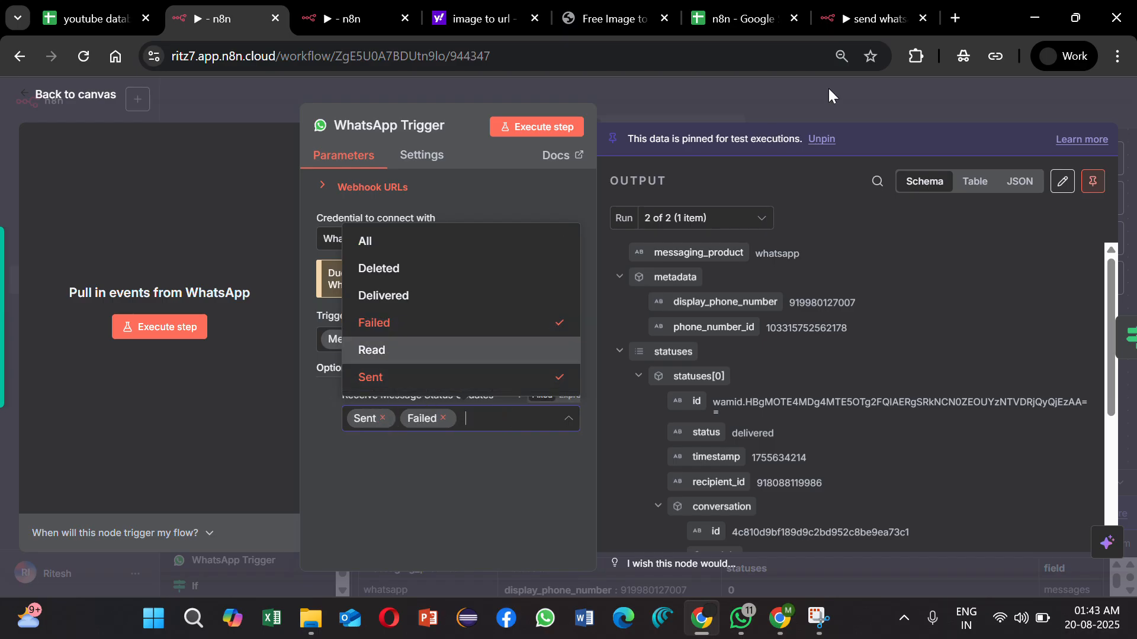
# Step: Switch to the n8n spreadsheet in Google Sheets and clear the Status cell C2 on the team contacts sheet
pyautogui.click(752, 18)
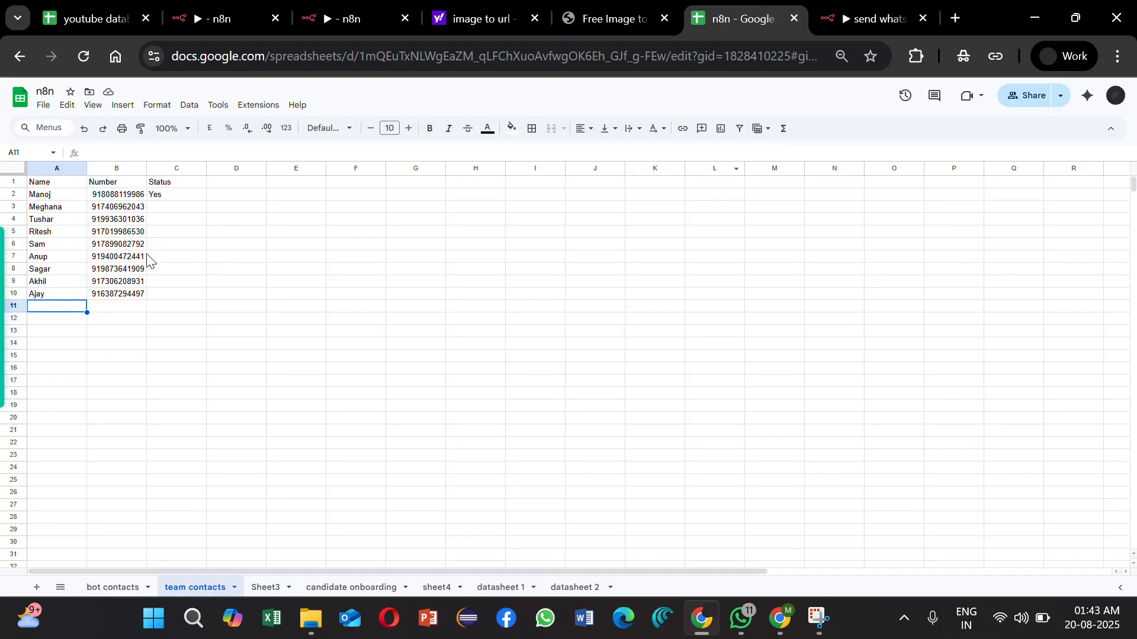
pyautogui.click(166, 201)
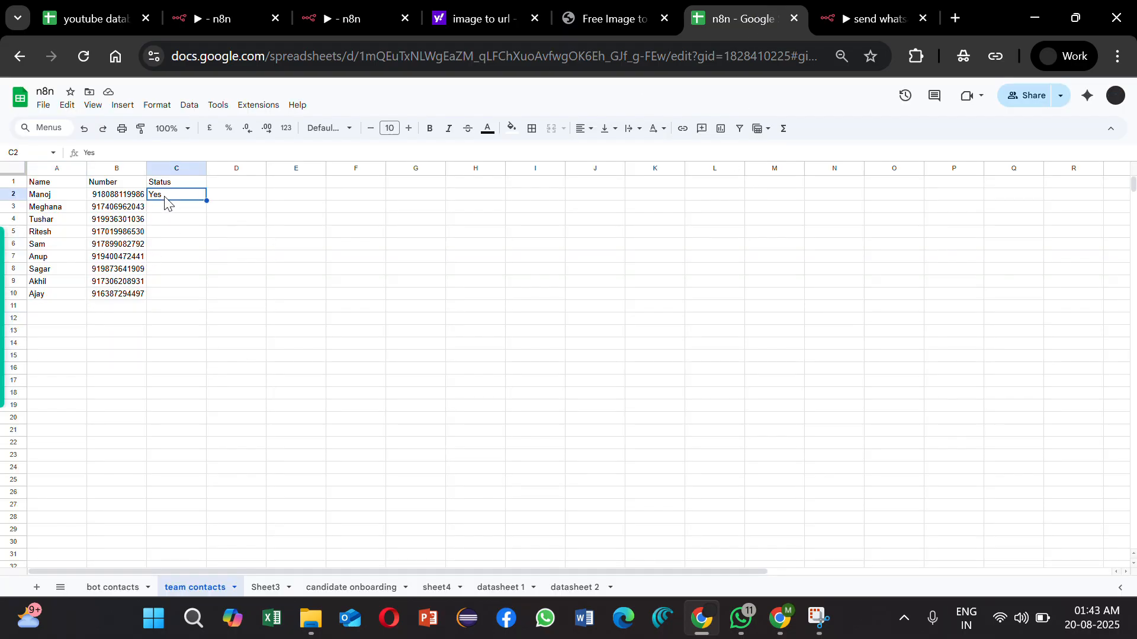
pyautogui.press('Delete')
pyautogui.click(220, 385)
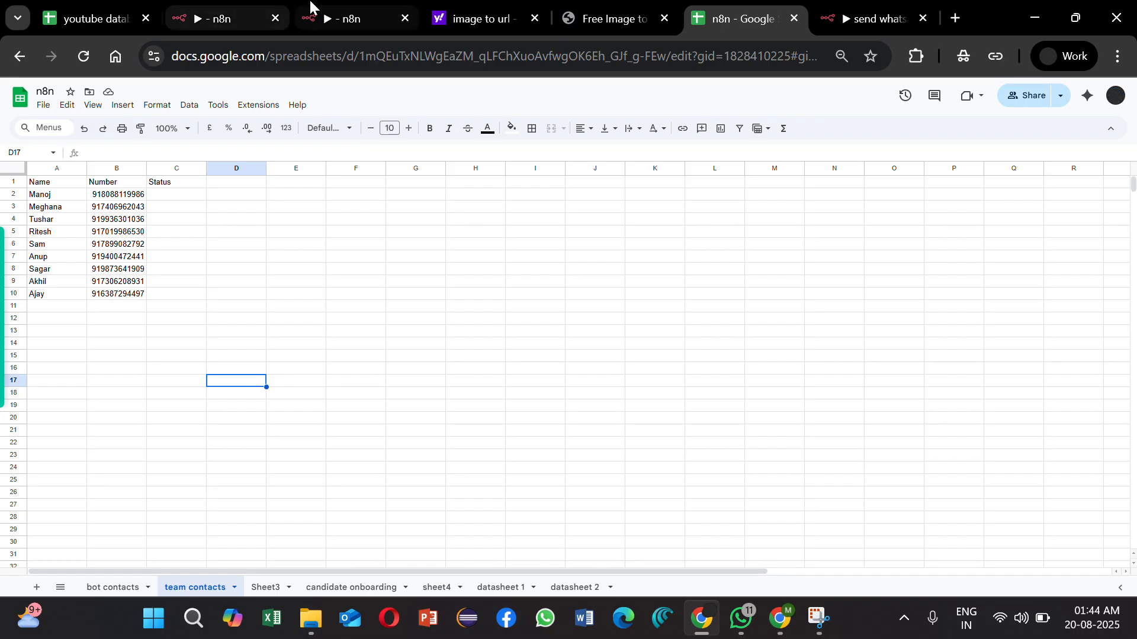
# Step: Return to My workflow 23 in n8n and add a Google Sheets Update row in sheet node to the If node's true output
pyautogui.click(355, 12)
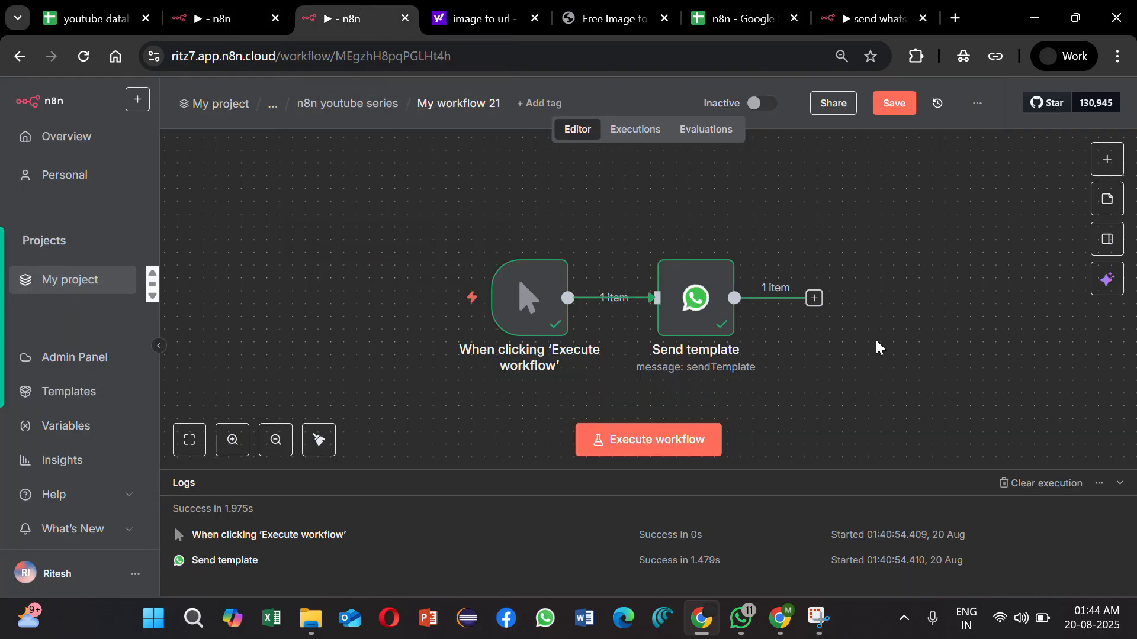
pyautogui.click(208, 16)
pyautogui.click(746, 104)
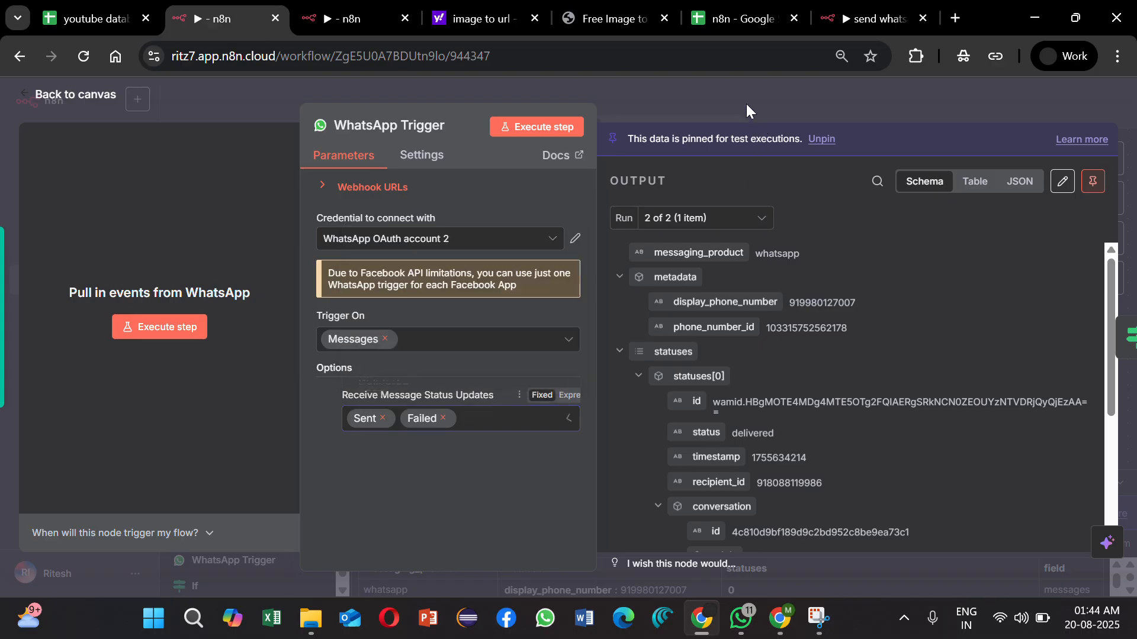
pyautogui.click(746, 104)
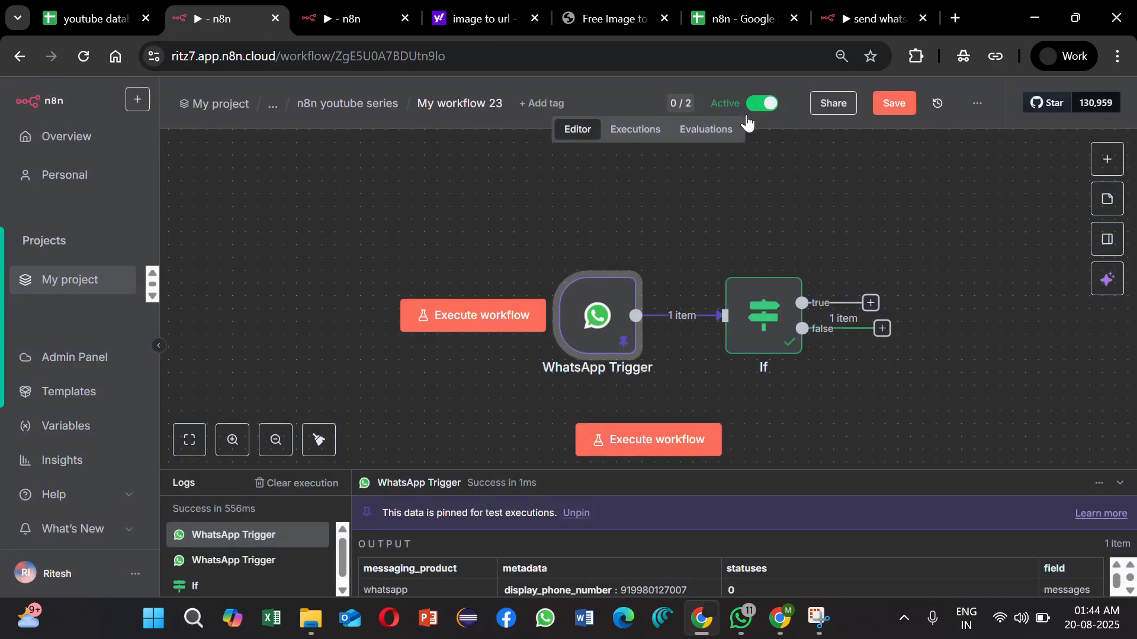
pyautogui.click(871, 304)
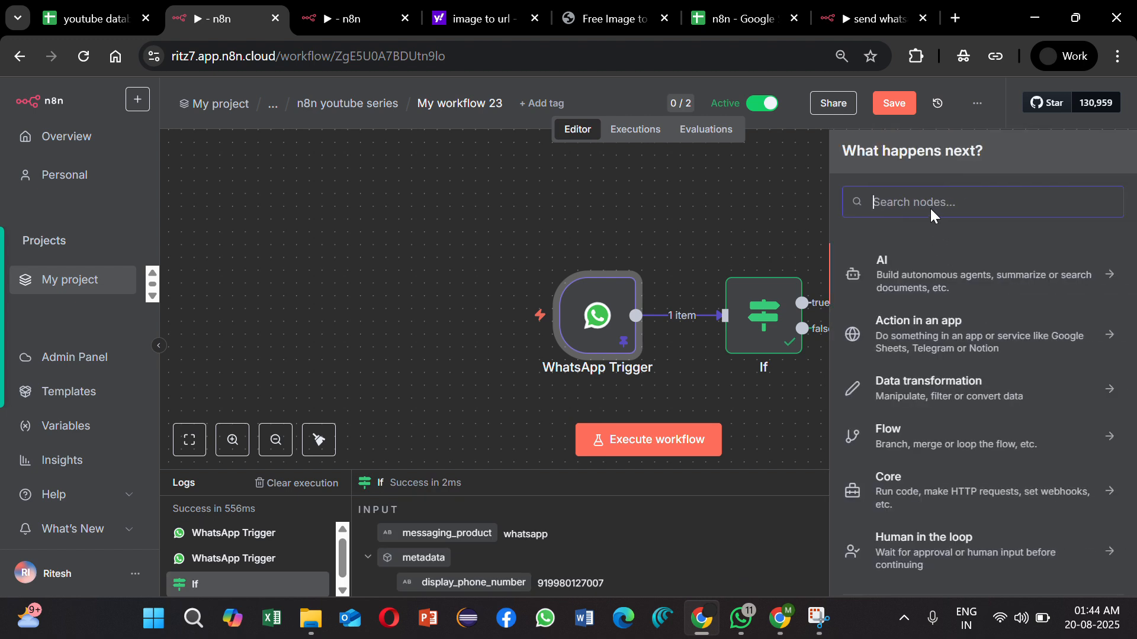
pyautogui.write('sheet')
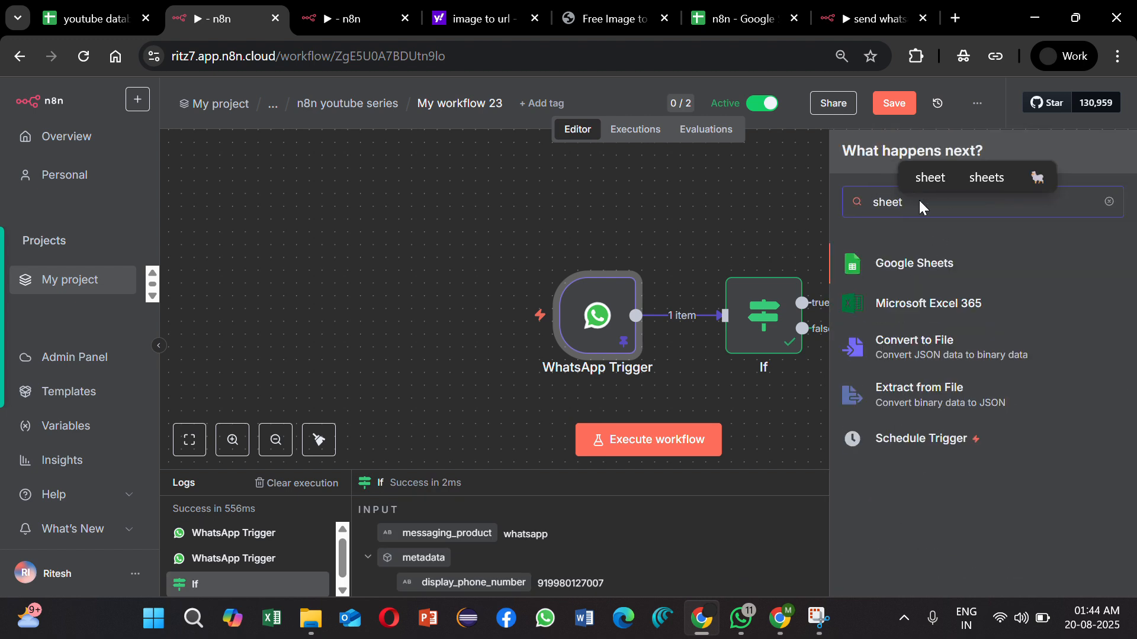
pyautogui.click(950, 273)
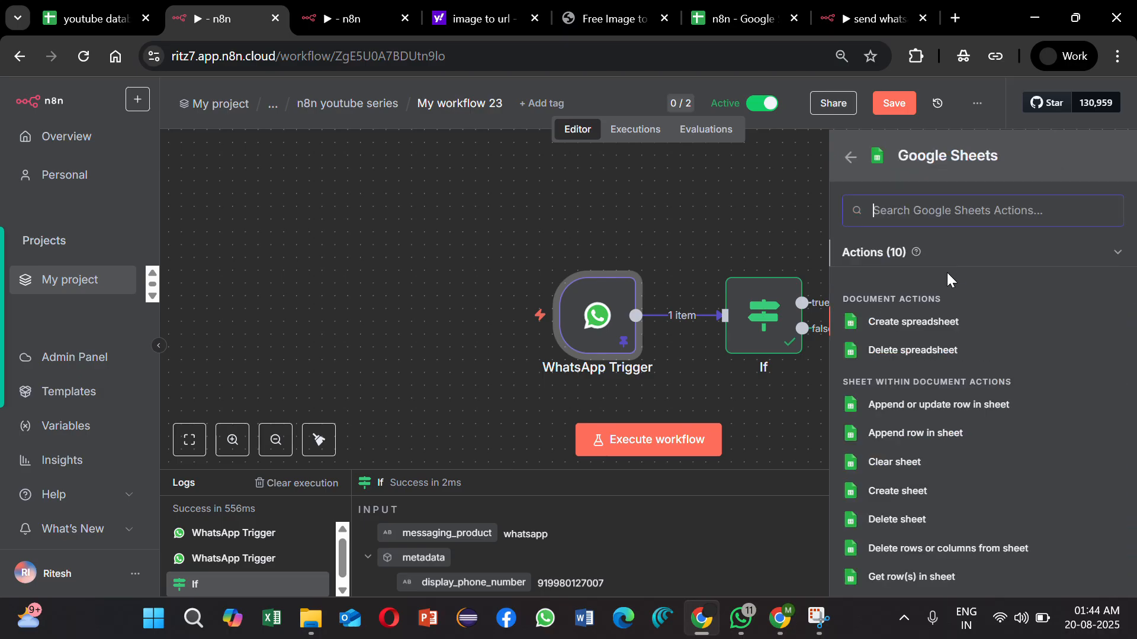
pyautogui.scroll(-2, 948, 284)
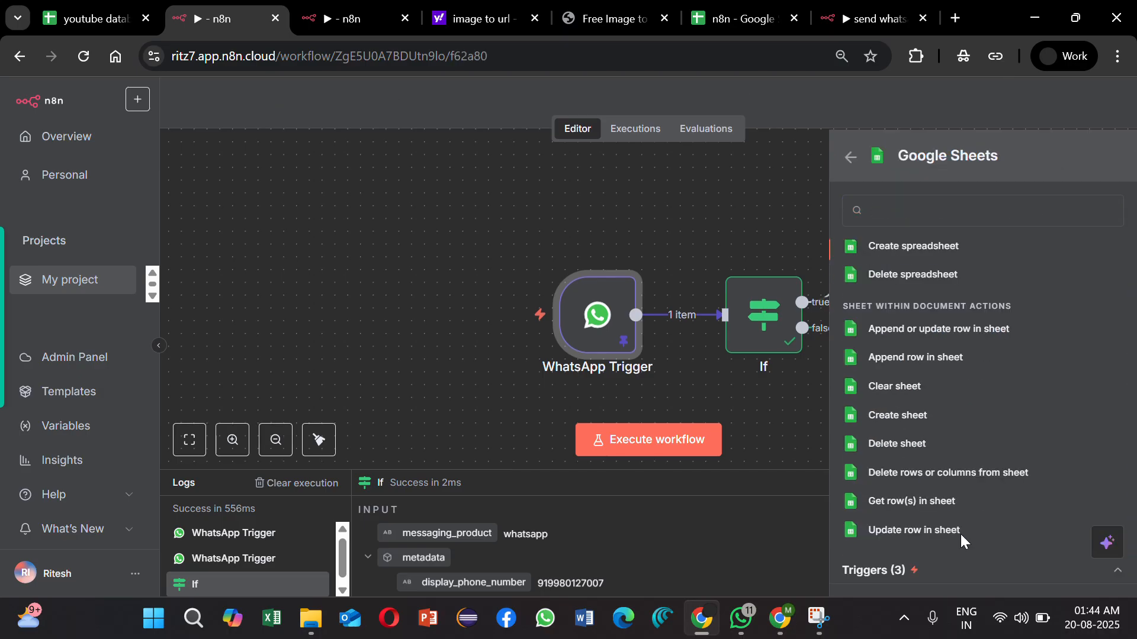
pyautogui.click(914, 530)
# Step: Set the Update row node's document to n8n and its sheet to team contacts
pyautogui.click(592, 367)
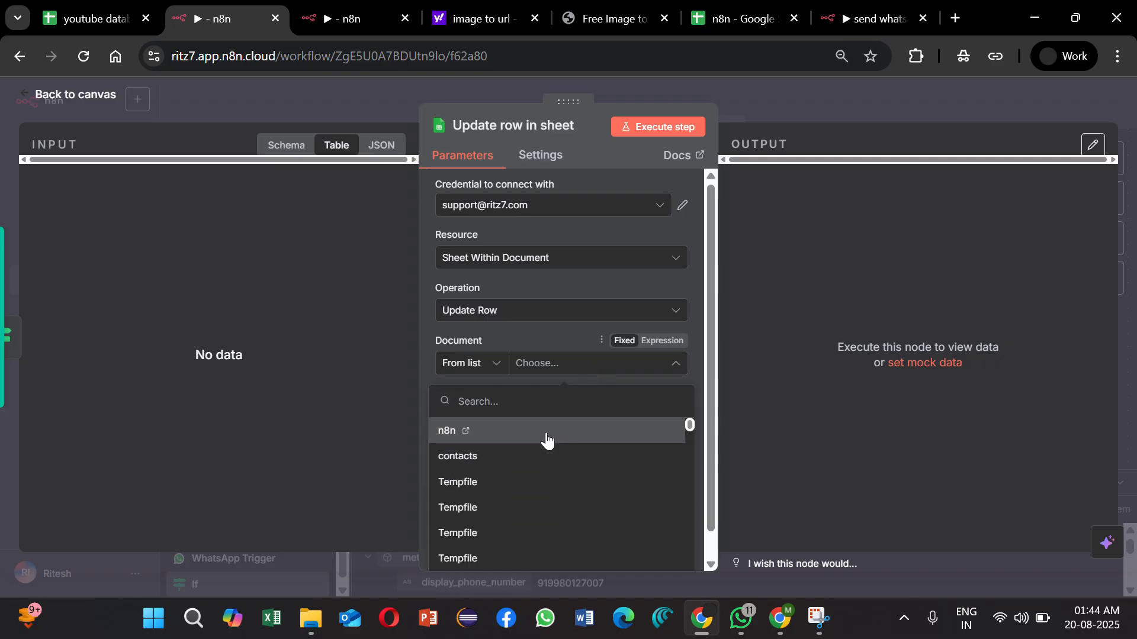
pyautogui.click(548, 432)
pyautogui.click(588, 421)
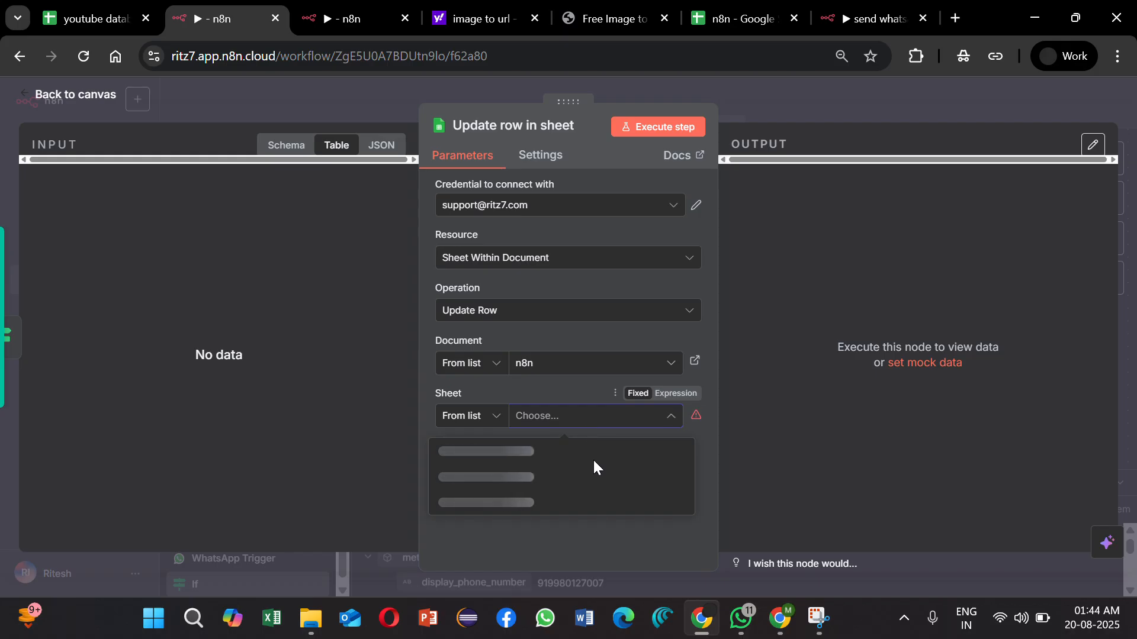
pyautogui.click(597, 475)
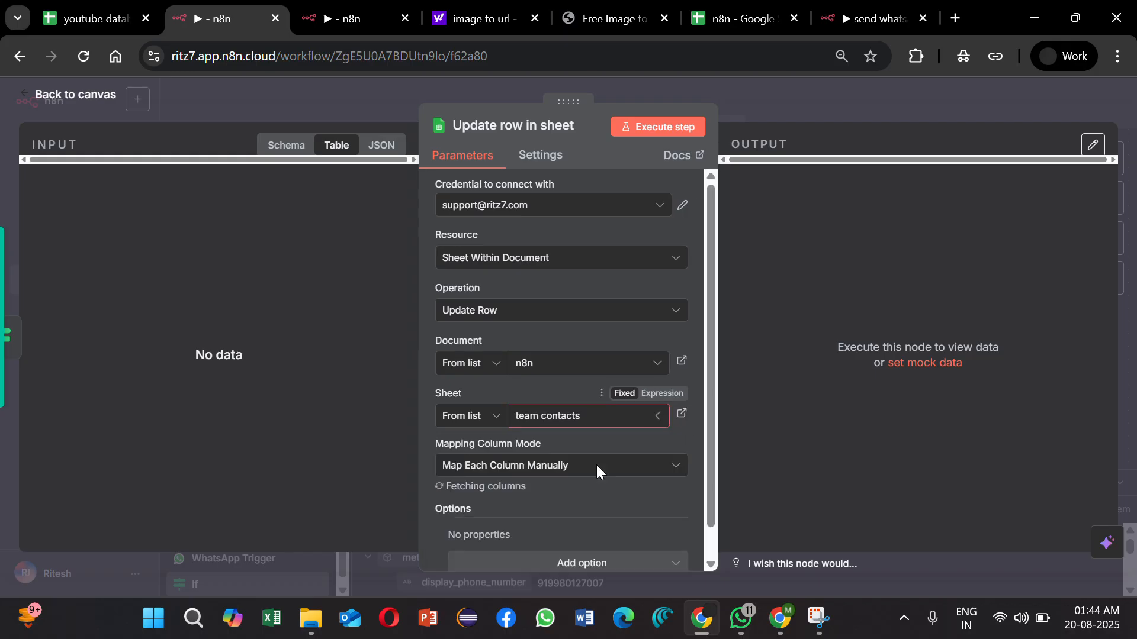
# Step: Set the Update row in sheet node's column to match on to Number and return to the canvas
pyautogui.scroll(-1, 598, 470)
pyautogui.scroll(-4, 659, 416)
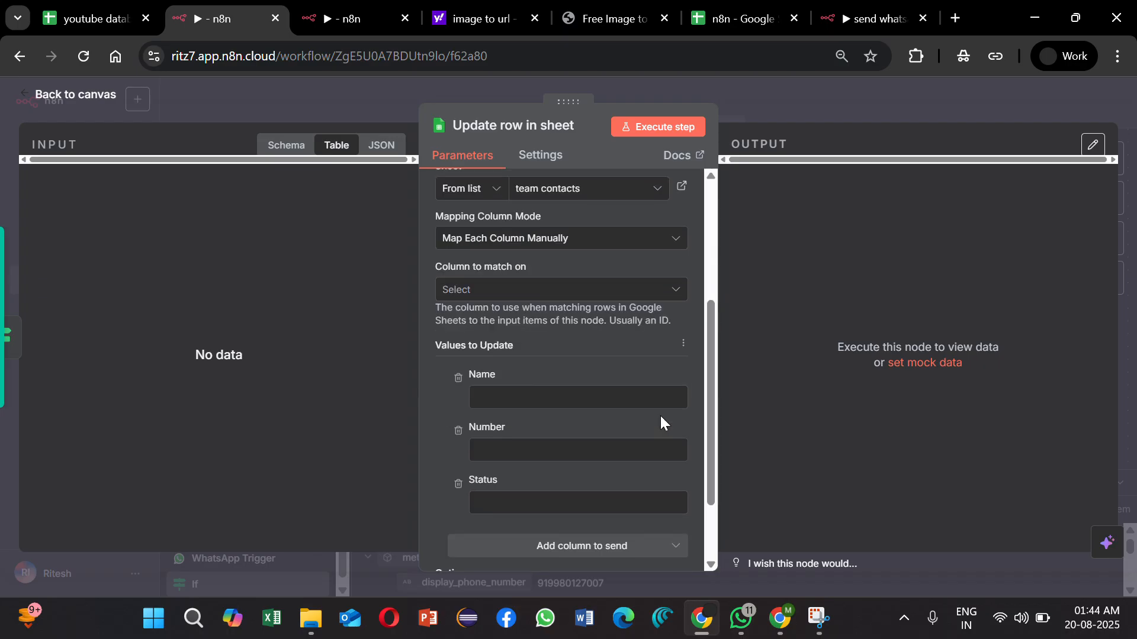
pyautogui.click(518, 276)
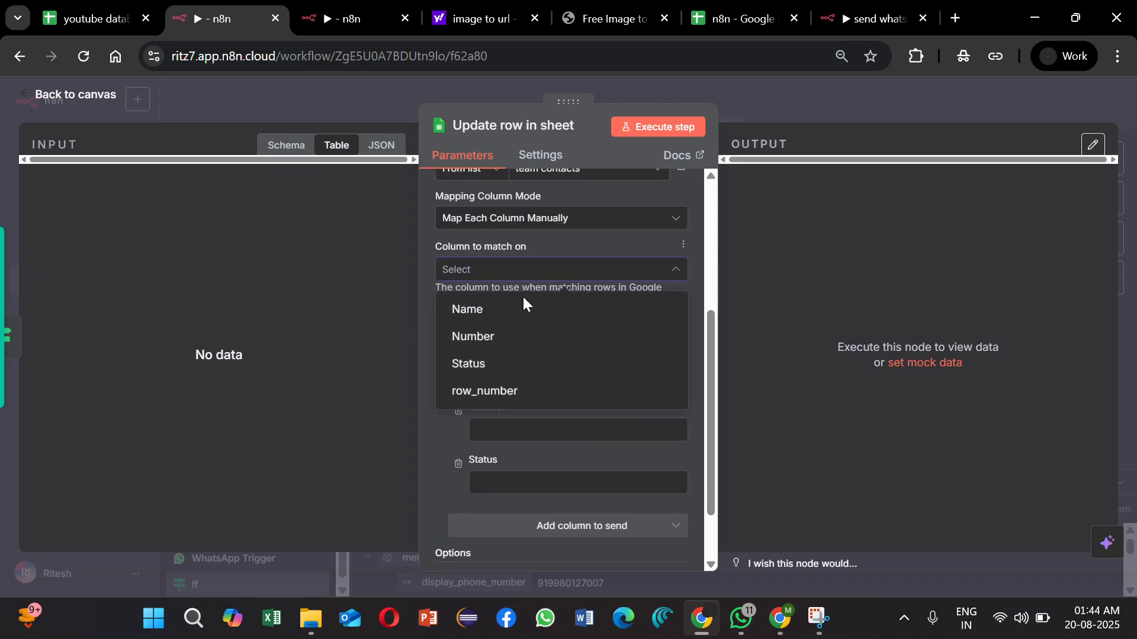
pyautogui.click(533, 343)
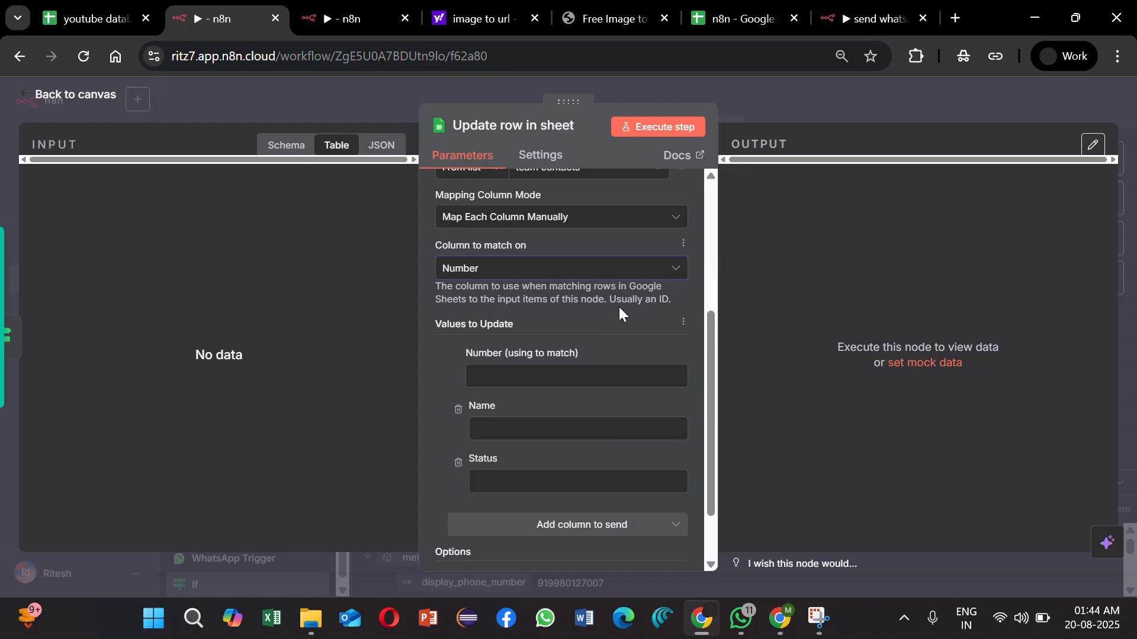
pyautogui.scroll(-1, 620, 306)
pyautogui.click(797, 94)
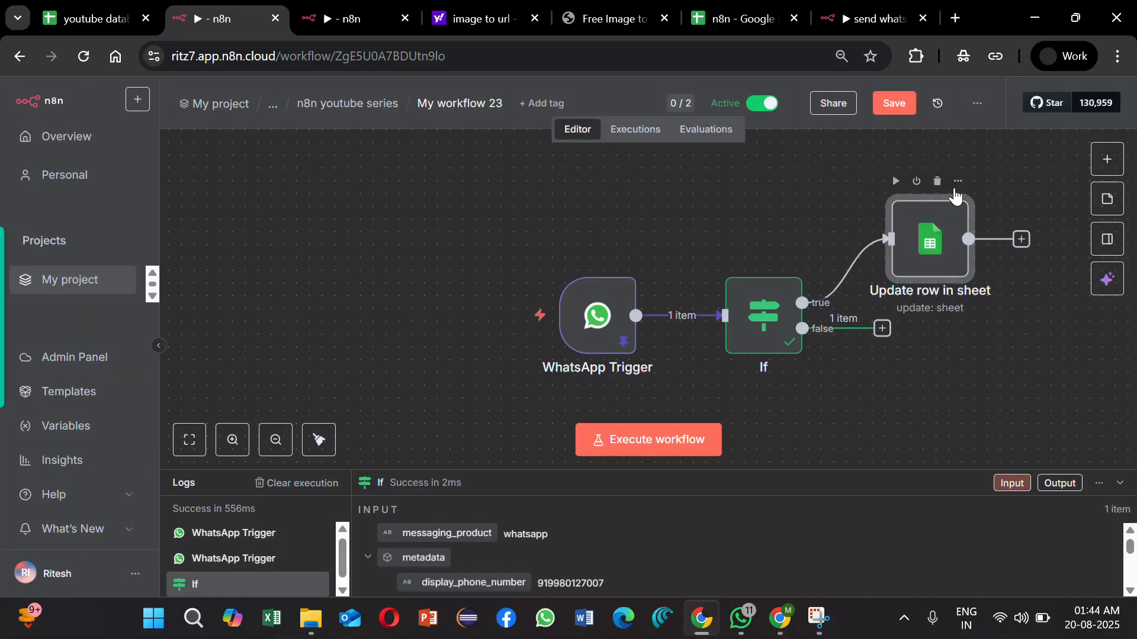
# Step: Duplicate the Update row in sheet node, connect the copy to the If node's false output, and tidy up the workflow layout
pyautogui.click(957, 182)
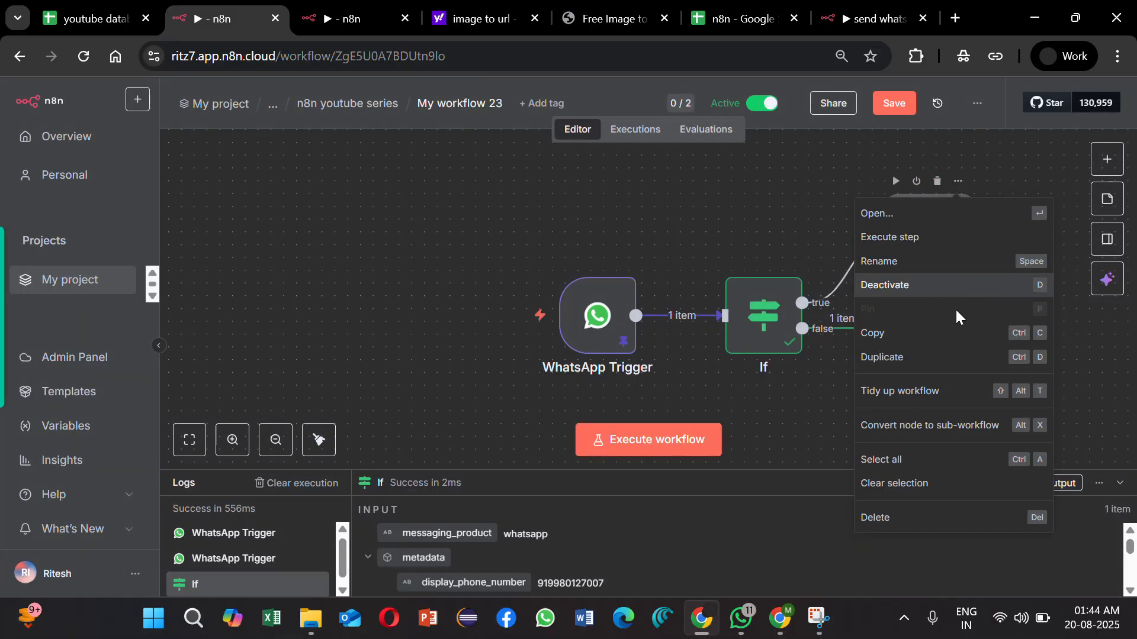
pyautogui.click(951, 358)
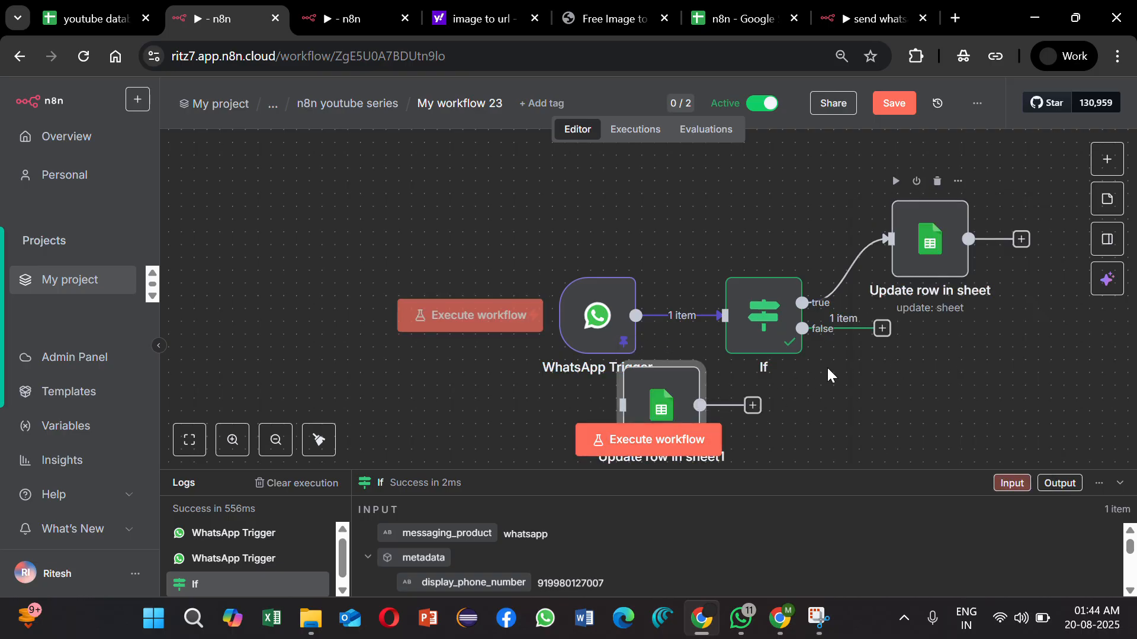
pyautogui.moveTo(882, 329); pyautogui.dragTo(770, 414)
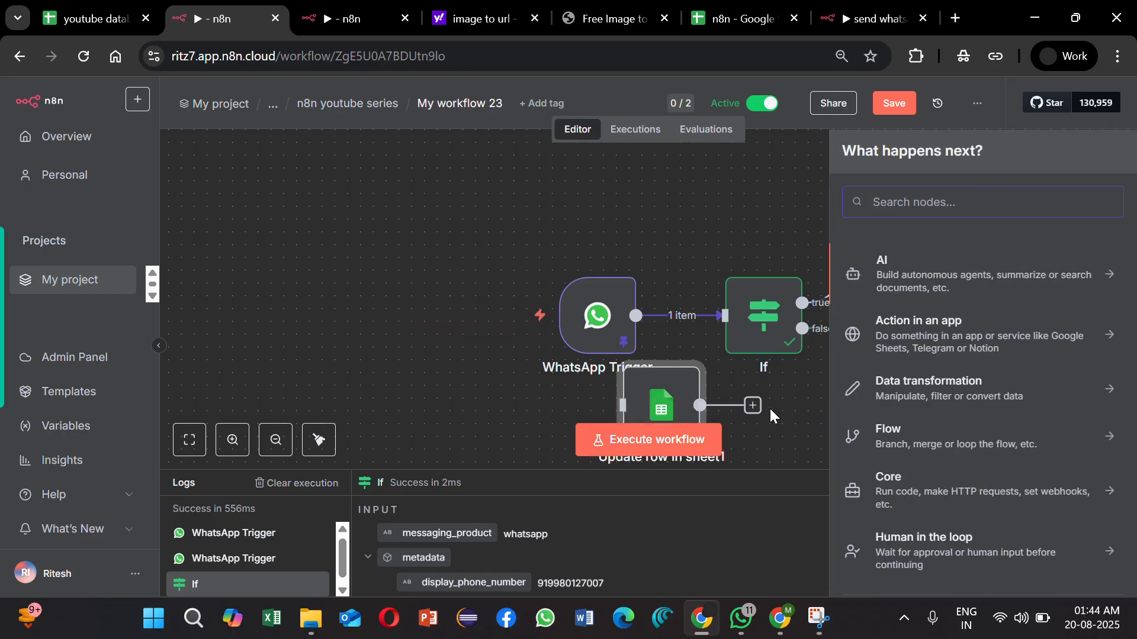
pyautogui.click(775, 234)
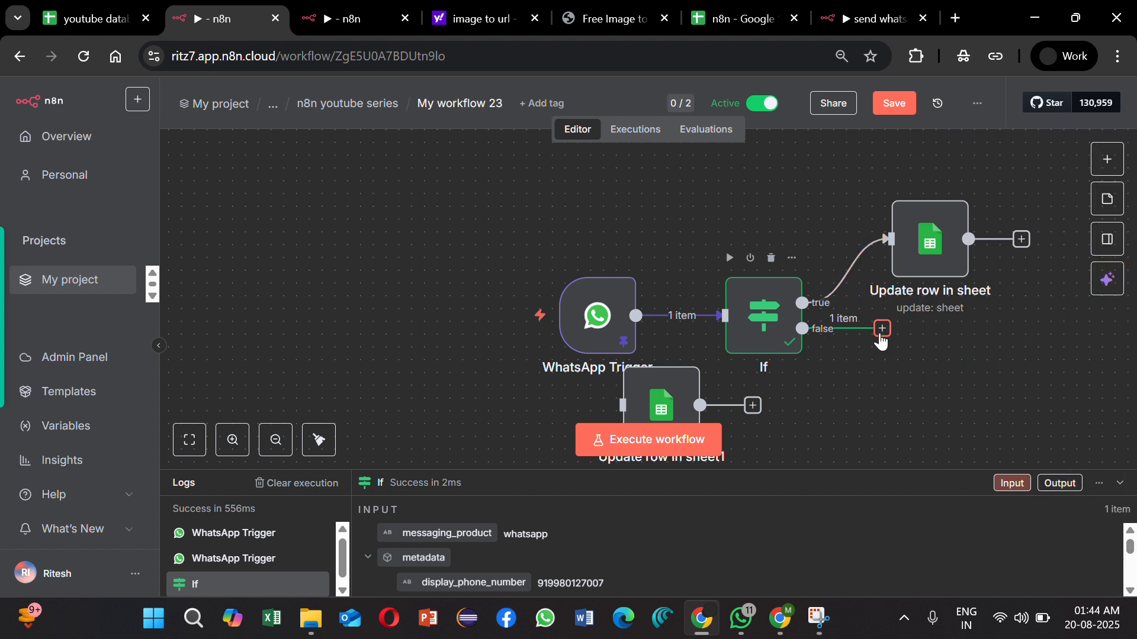
pyautogui.moveTo(877, 339); pyautogui.dragTo(750, 414)
pyautogui.moveTo(875, 328); pyautogui.dragTo(621, 405)
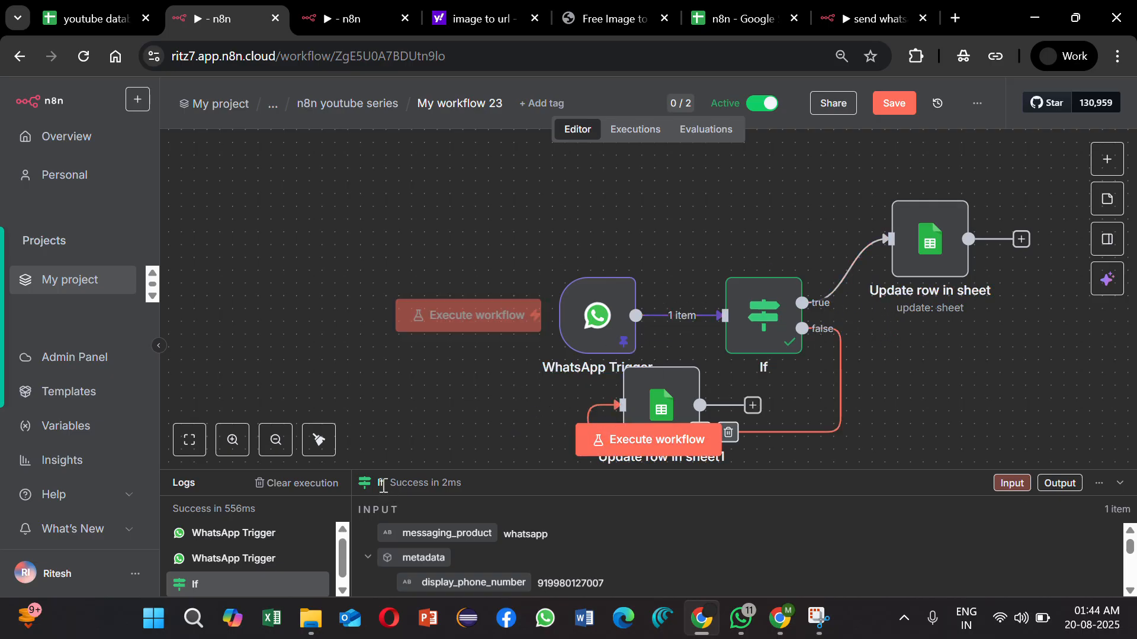
pyautogui.click(320, 441)
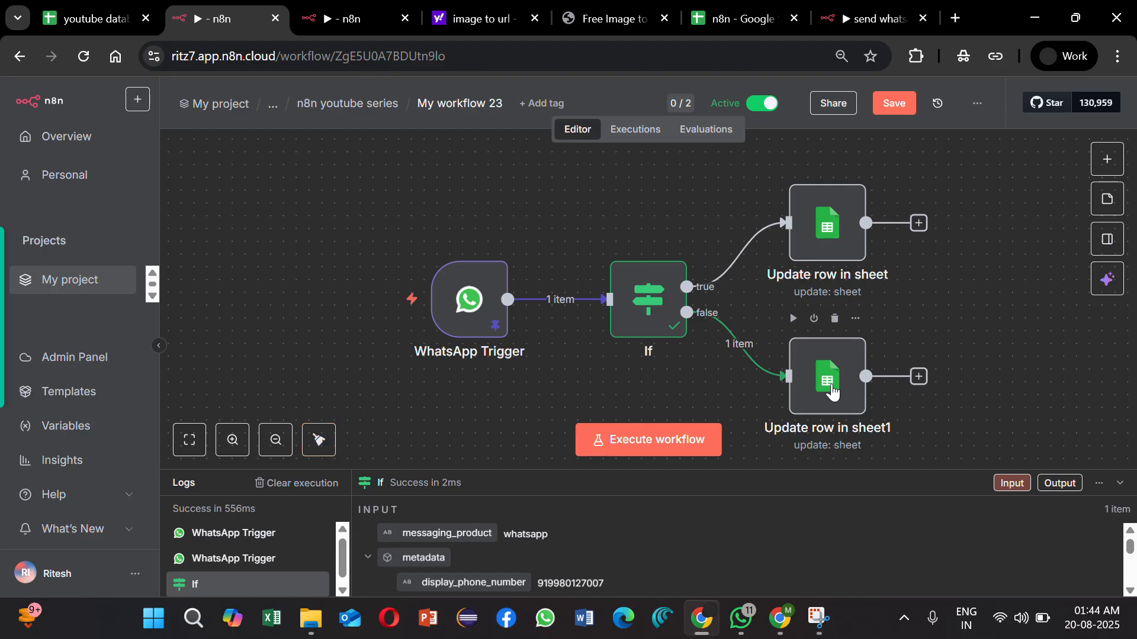
# Step: In the false-branch Update row node, map Number to the recipient_id of statuses[0] and set Status to No
pyautogui.doubleClick(833, 391)
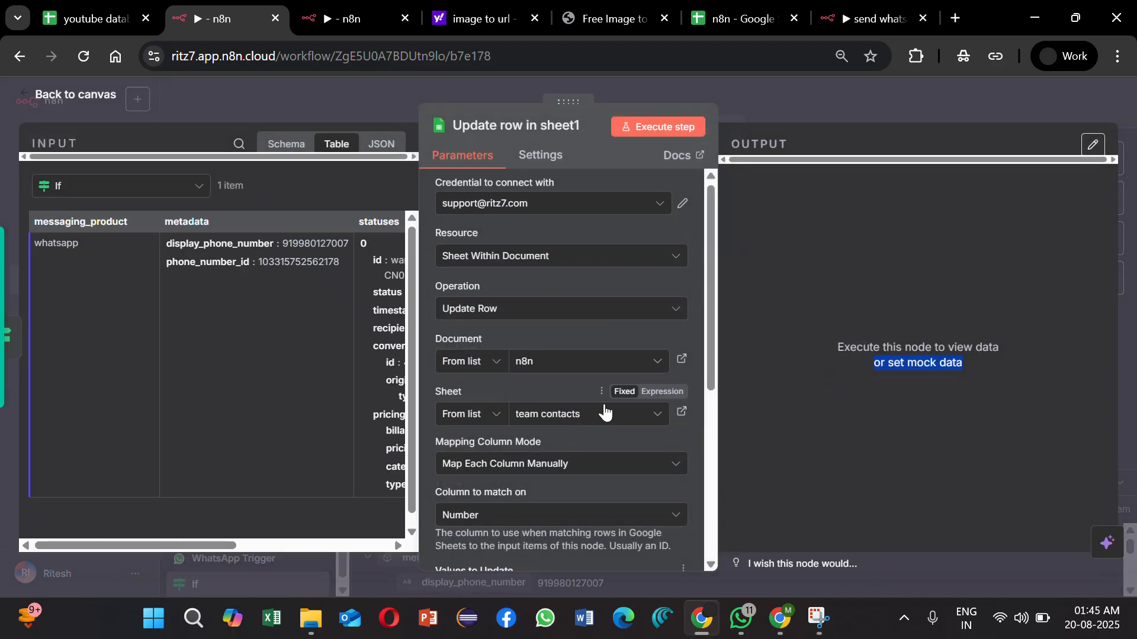
pyautogui.scroll(-5, 604, 409)
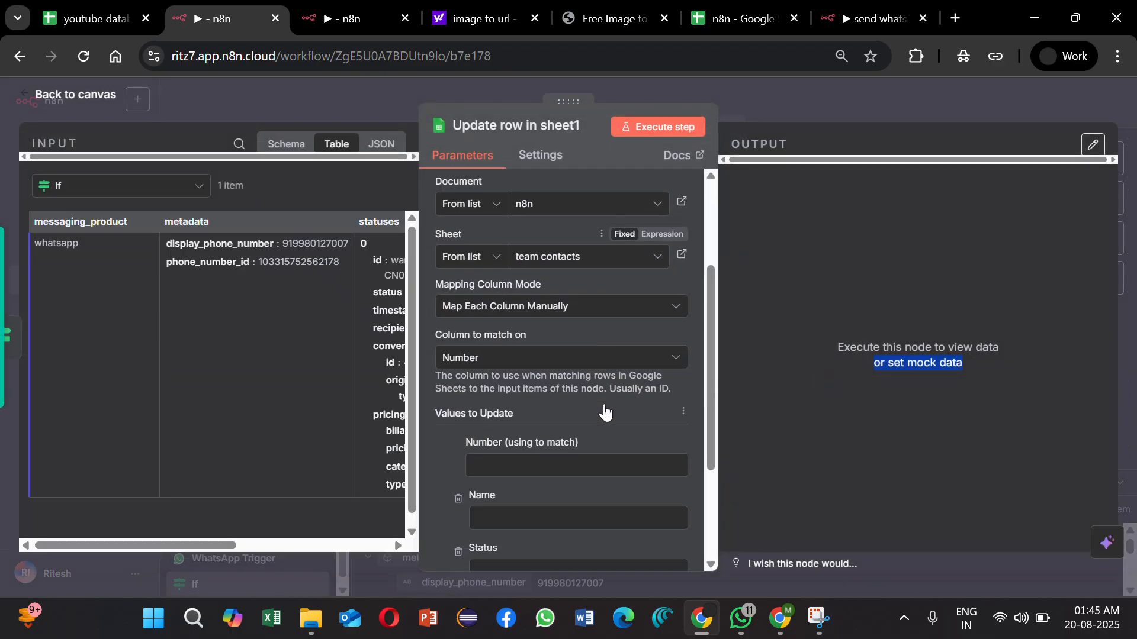
pyautogui.click(282, 145)
pyautogui.scroll(-1, 167, 386)
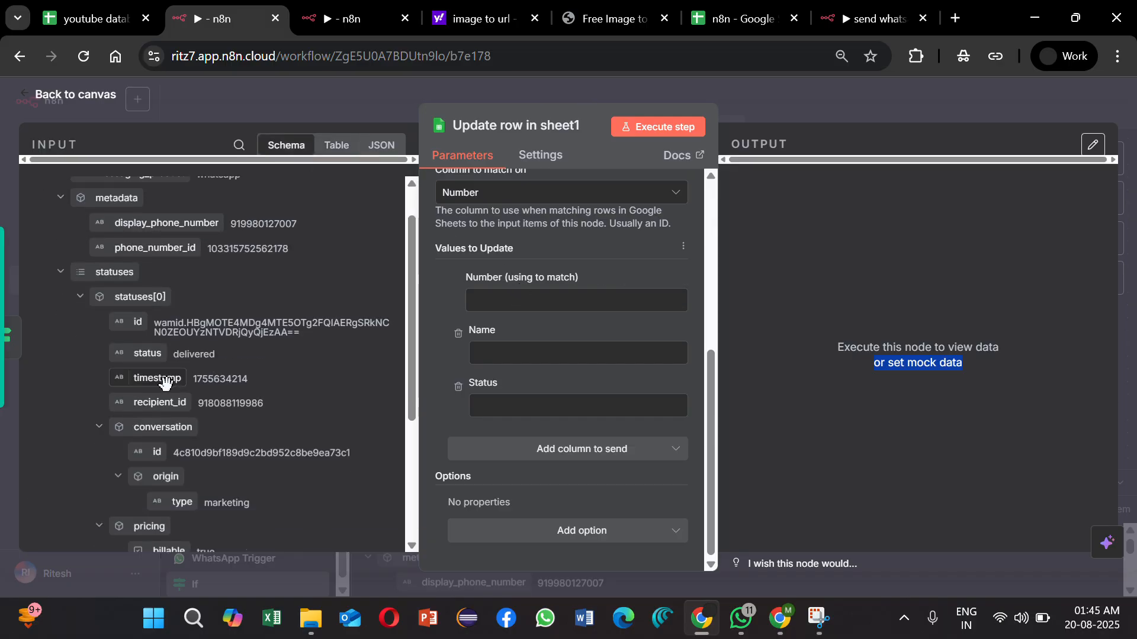
pyautogui.moveTo(178, 406); pyautogui.dragTo(496, 299)
pyautogui.click(444, 285)
pyautogui.scroll(-1, 518, 386)
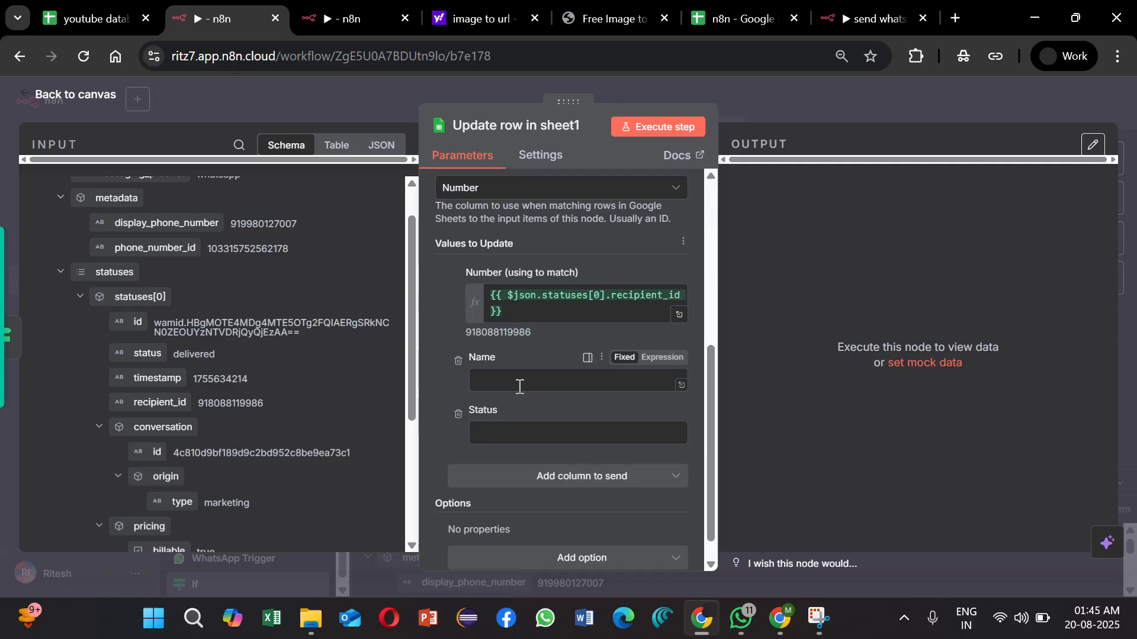
pyautogui.scroll(-4, 235, 398)
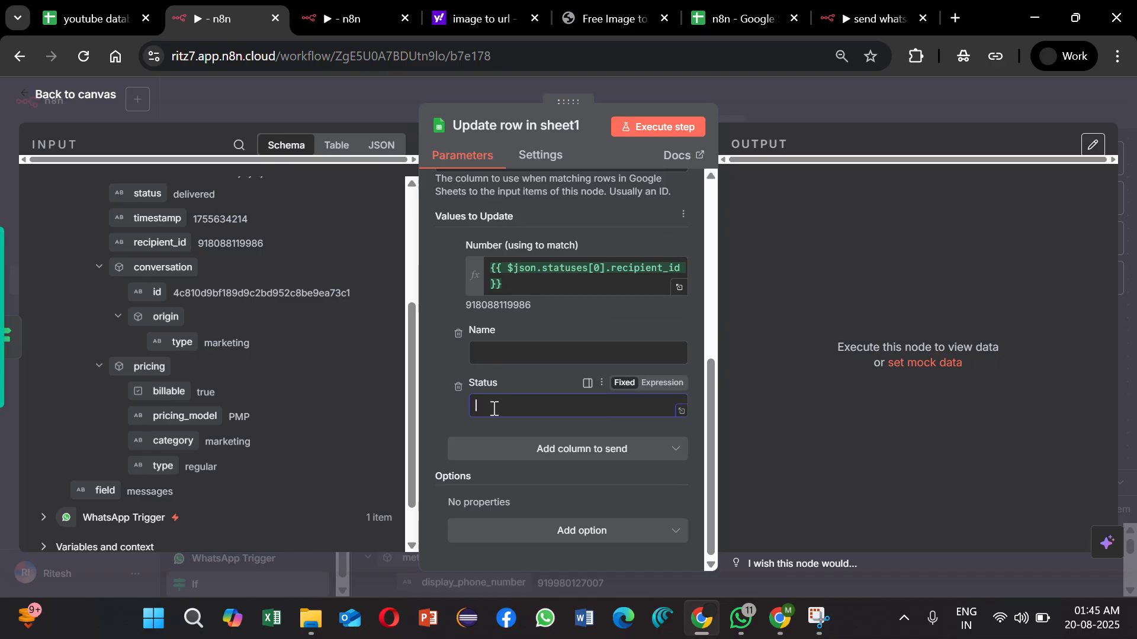
pyautogui.write('No')
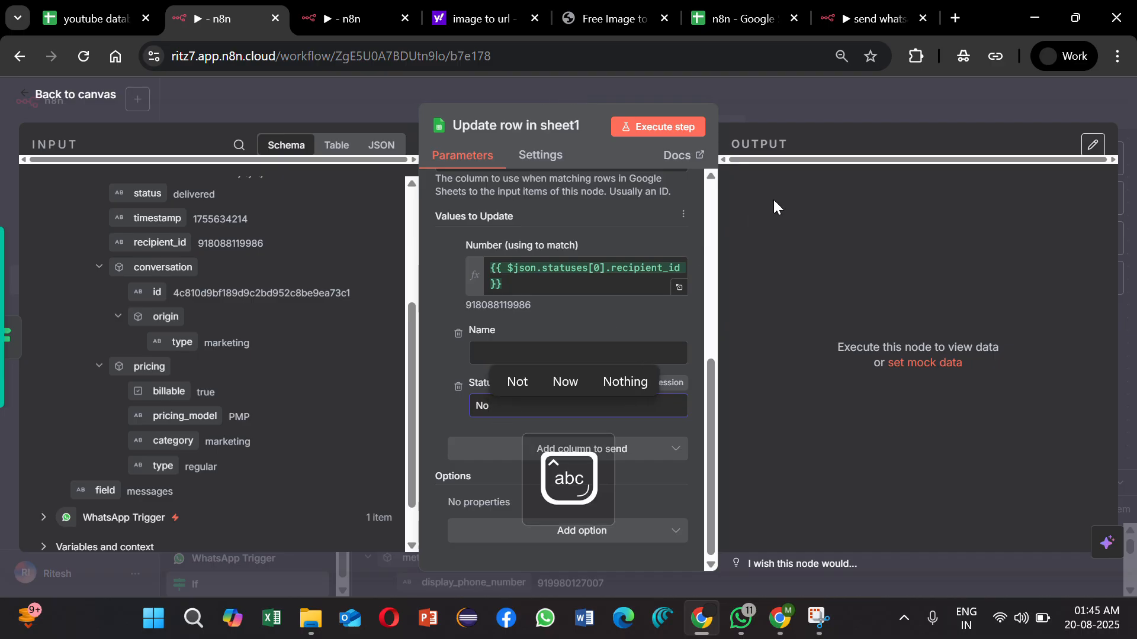
pyautogui.click(876, 106)
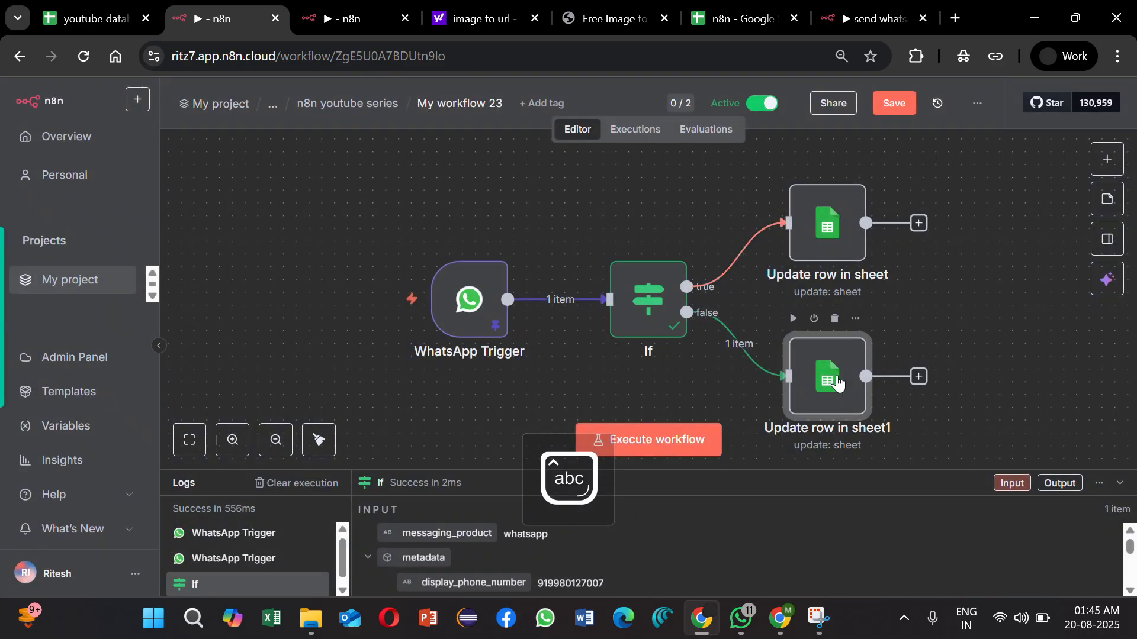
# Step: Copy the Number matching expression from the false-branch Update row node
pyautogui.doubleClick(837, 384)
pyautogui.scroll(-6, 549, 435)
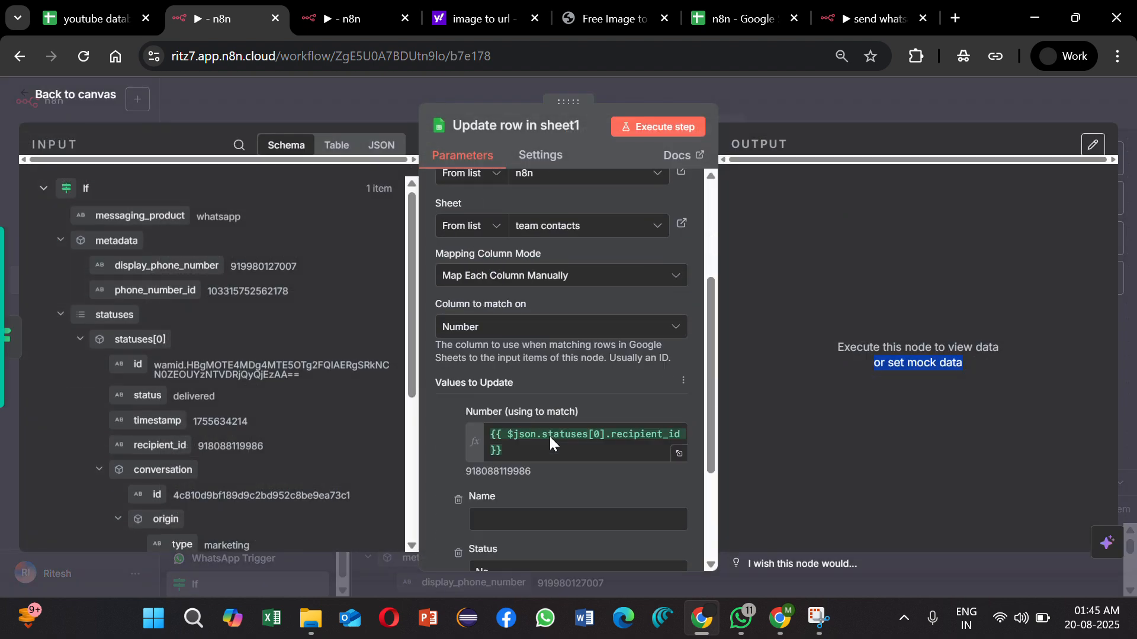
pyautogui.moveTo(514, 286); pyautogui.dragTo(482, 269)
pyautogui.hotkey('ctrl', 'c')
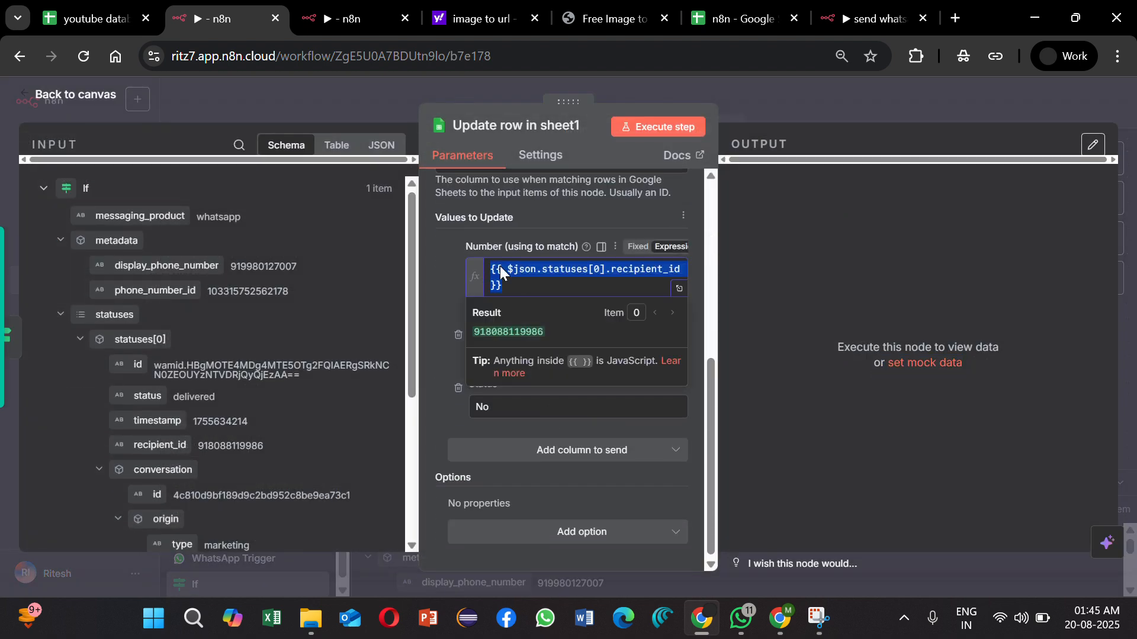
pyautogui.scroll(6, 711, 237)
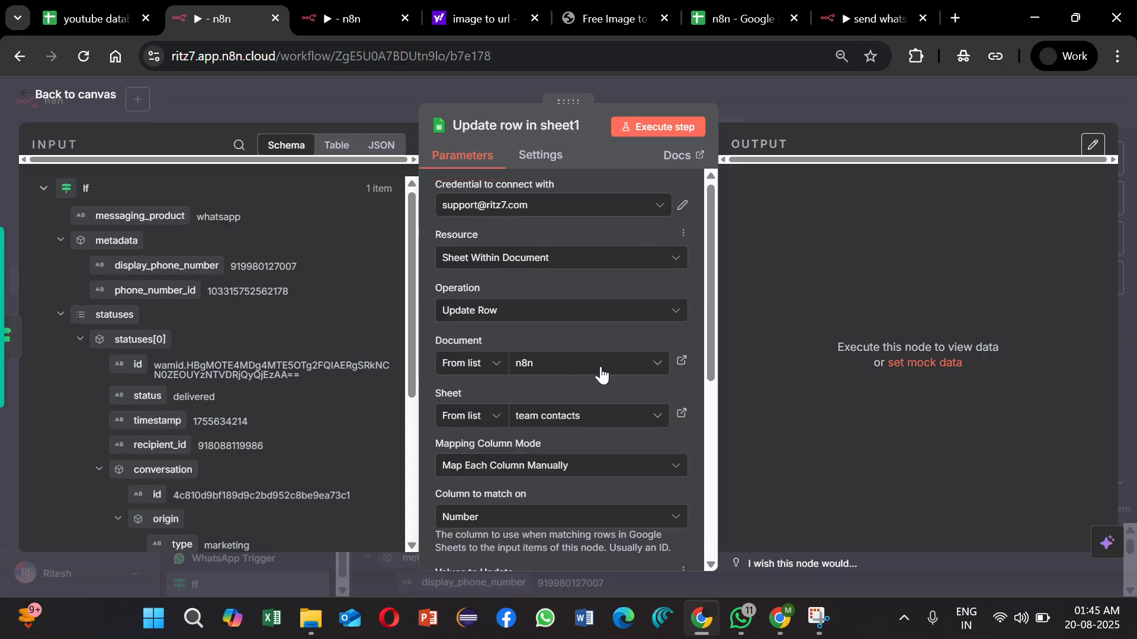
pyautogui.click(784, 82)
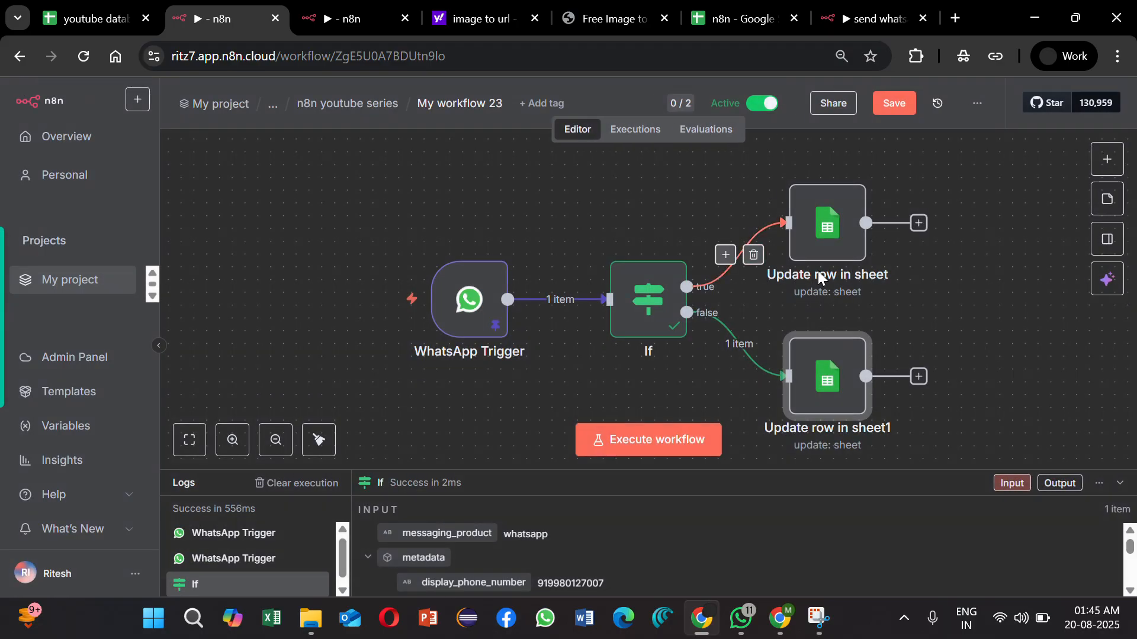
# Step: In the true-branch Update row node, set Number to the expression {{ $json.statuses[0].recipient_id }} and Status to Yes
pyautogui.doubleClick(824, 239)
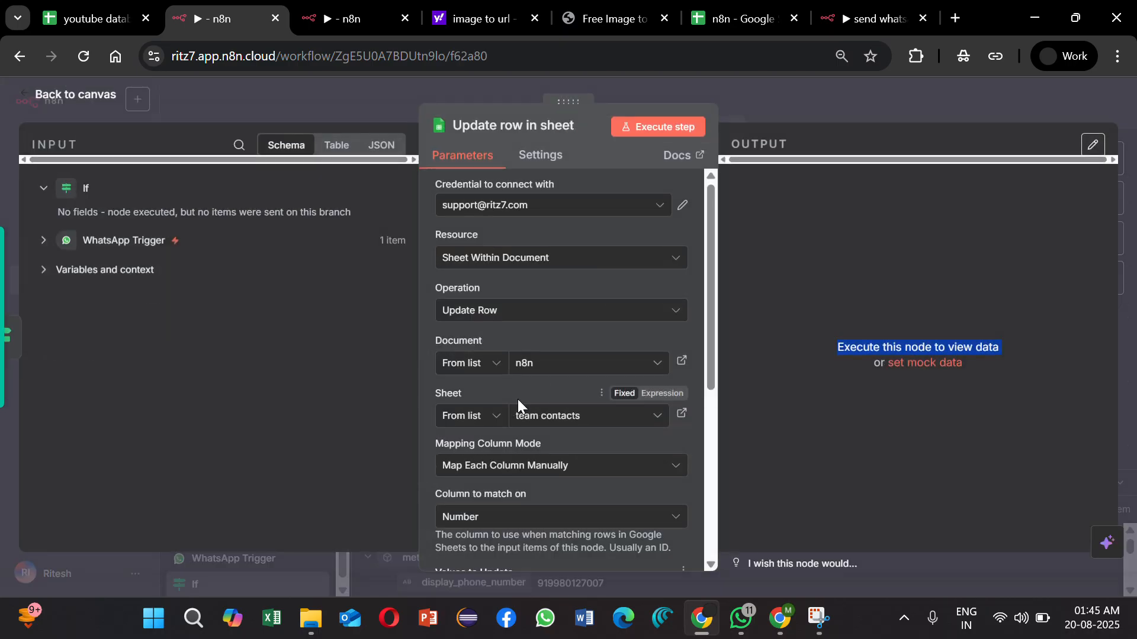
pyautogui.scroll(-4, 518, 399)
pyautogui.click(514, 382)
pyautogui.hotkey('ctrl', 'v')
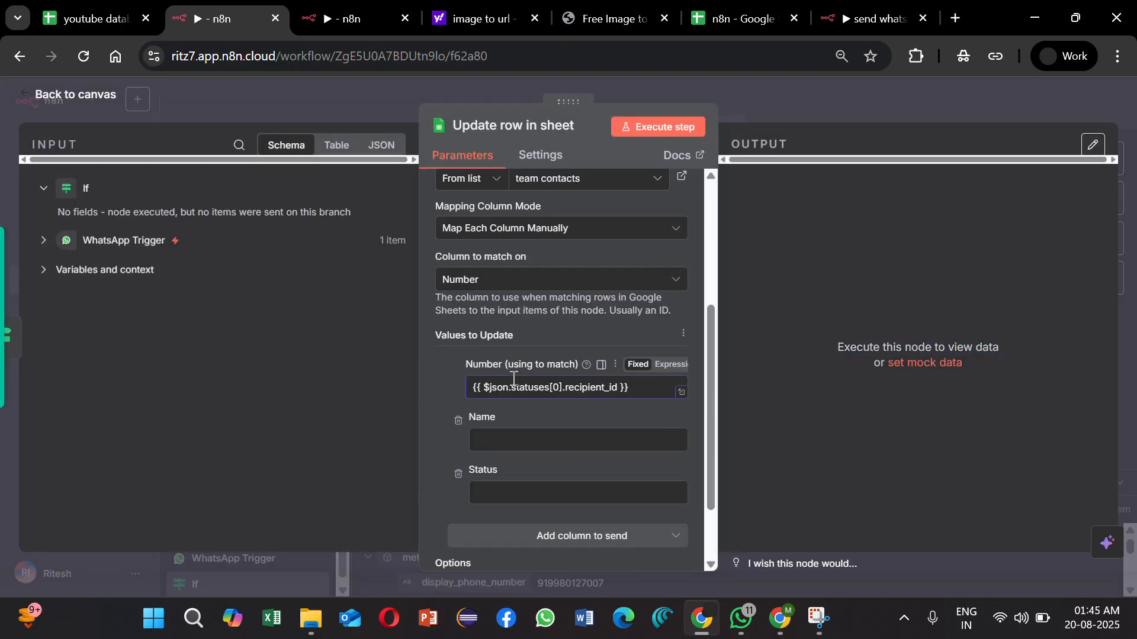
pyautogui.click(674, 364)
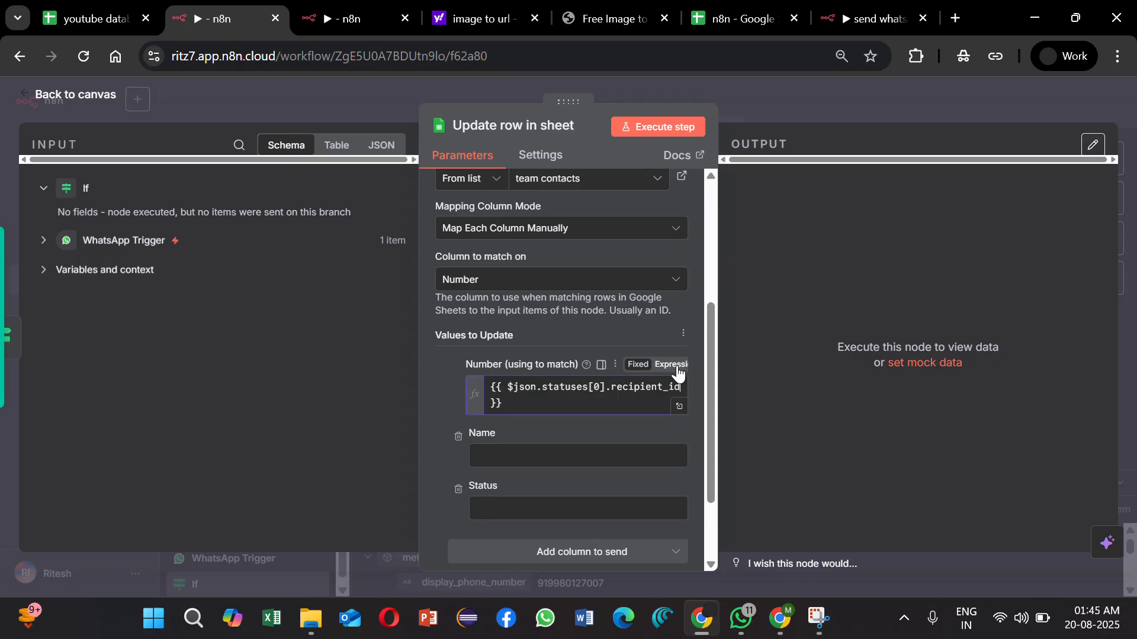
pyautogui.click(499, 507)
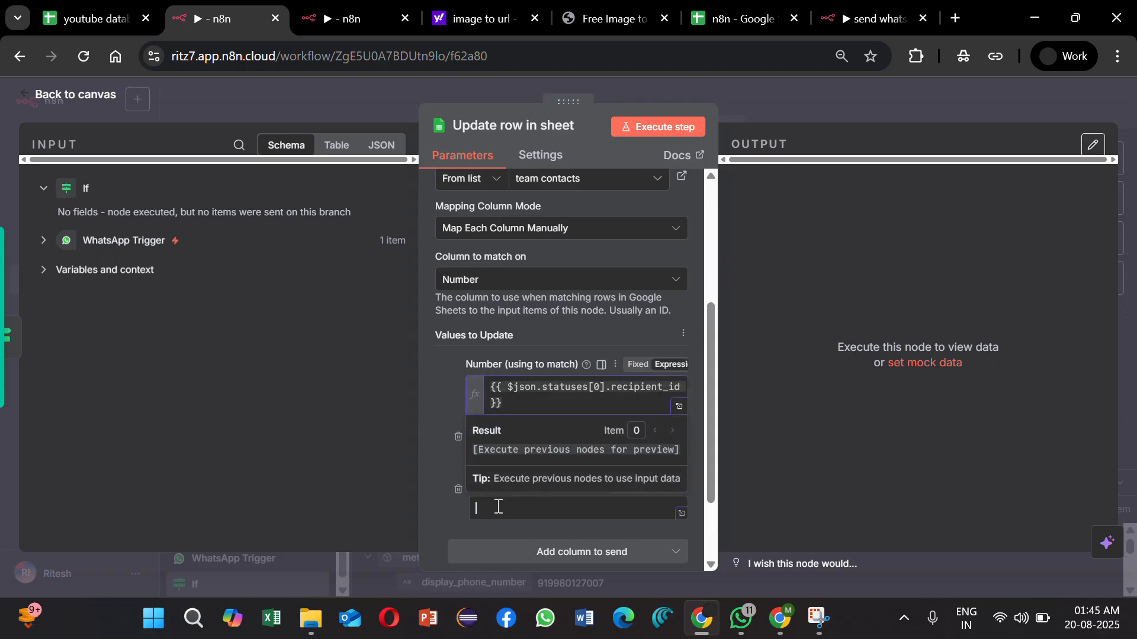
pyautogui.press('capslock')
pyautogui.write('Yes')
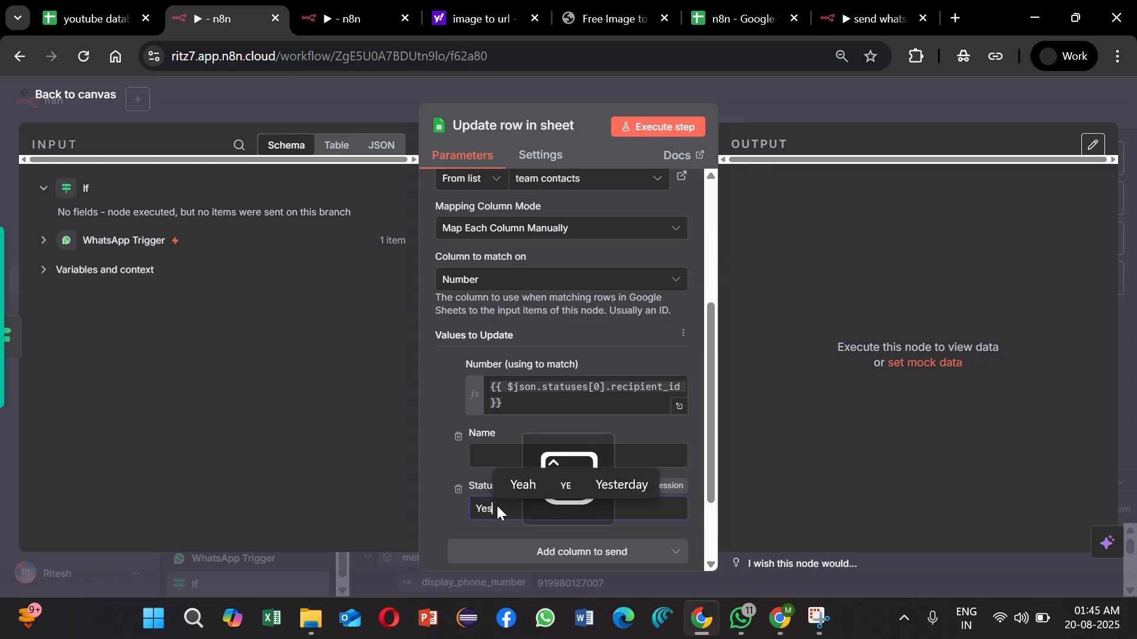
pyautogui.click(752, 100)
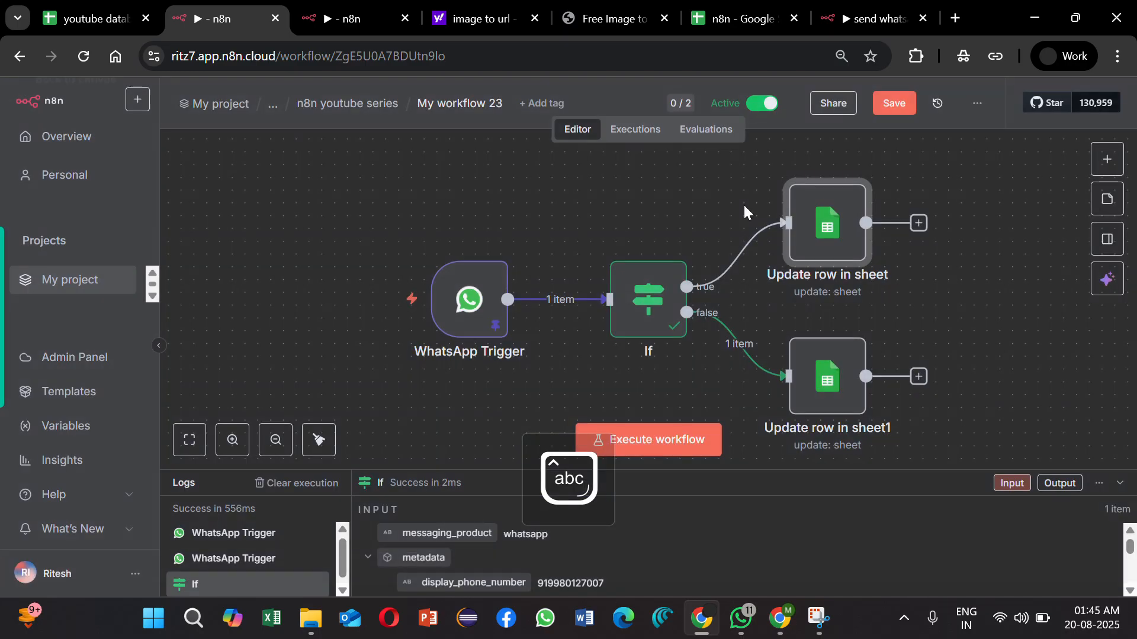
# Step: Check the If node's status condition and save My workflow 23
pyautogui.click(647, 301)
pyautogui.doubleClick(647, 301)
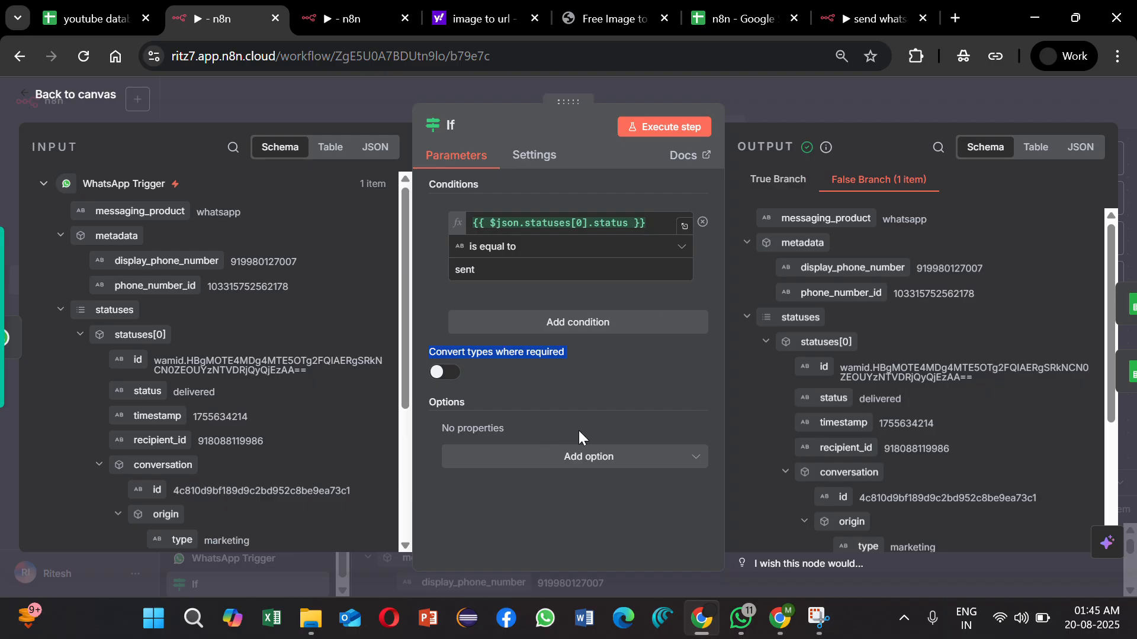
pyautogui.click(782, 120)
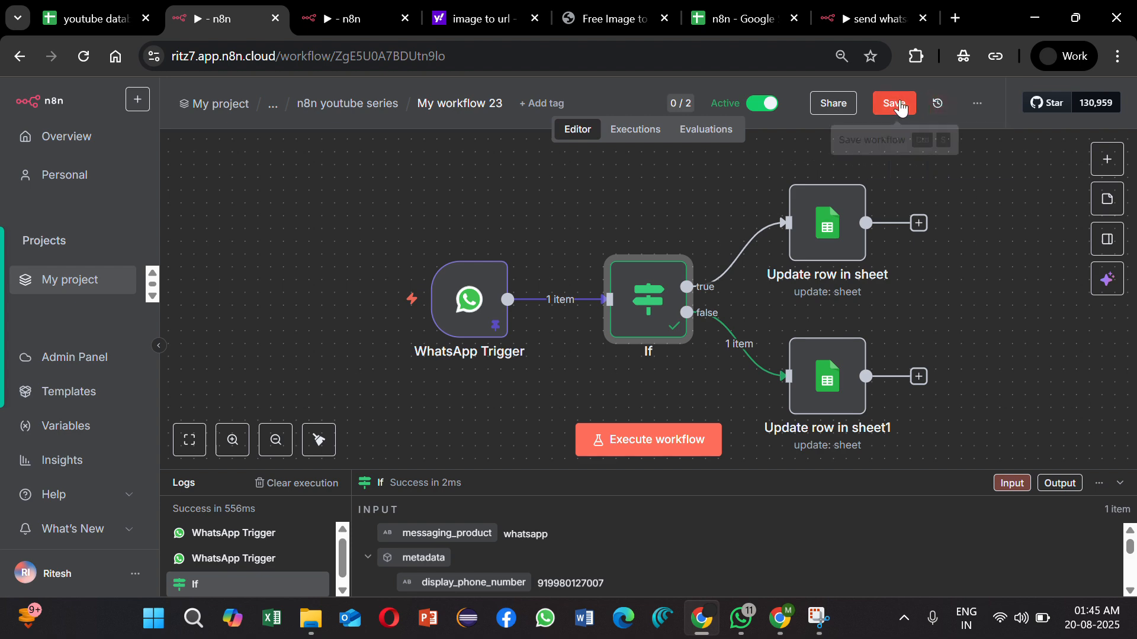
pyautogui.click(900, 106)
# Step: Switch to My workflow 21 and insert a Google Sheets Get row(s) in sheet node between the manual trigger and Send template
pyautogui.click(379, 19)
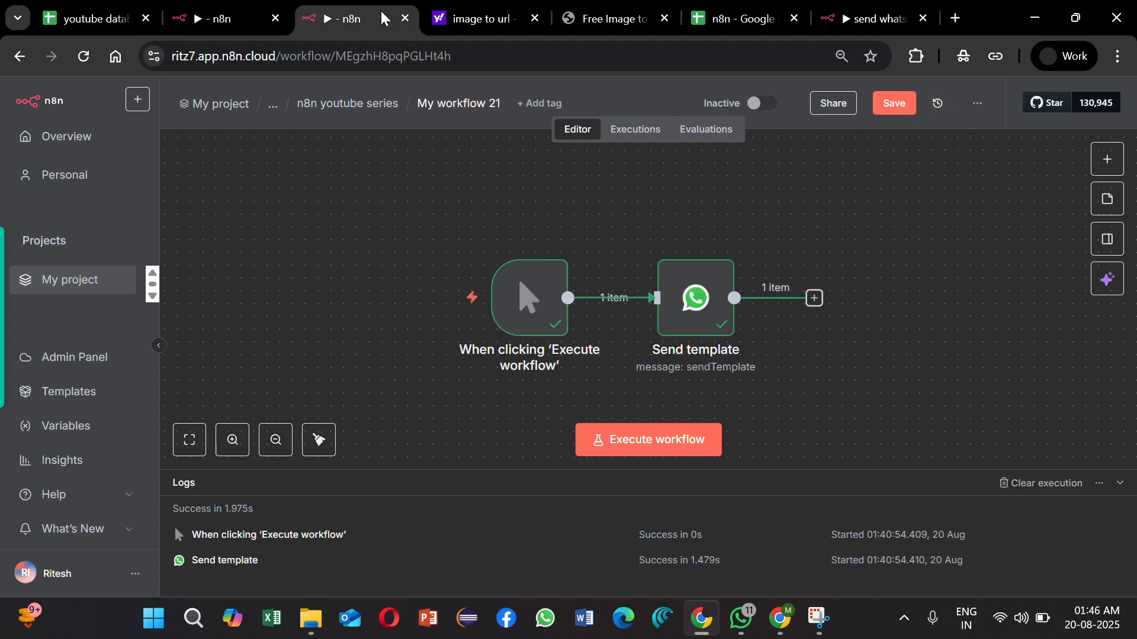
pyautogui.moveTo(858, 366); pyautogui.dragTo(775, 347)
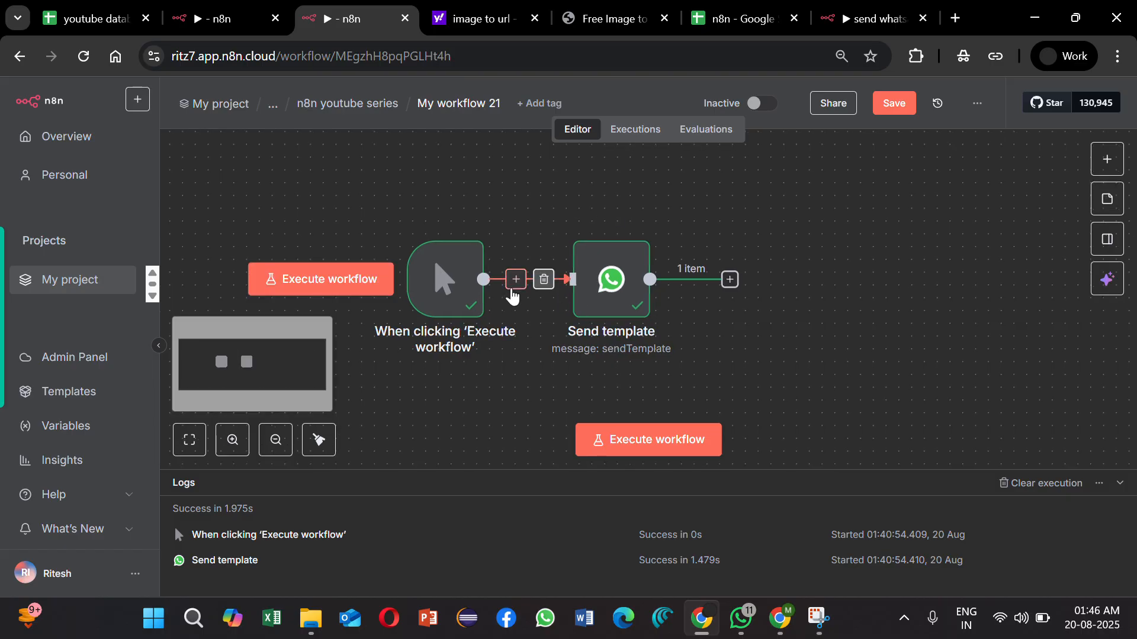
pyautogui.click(513, 290)
pyautogui.write('sheet')
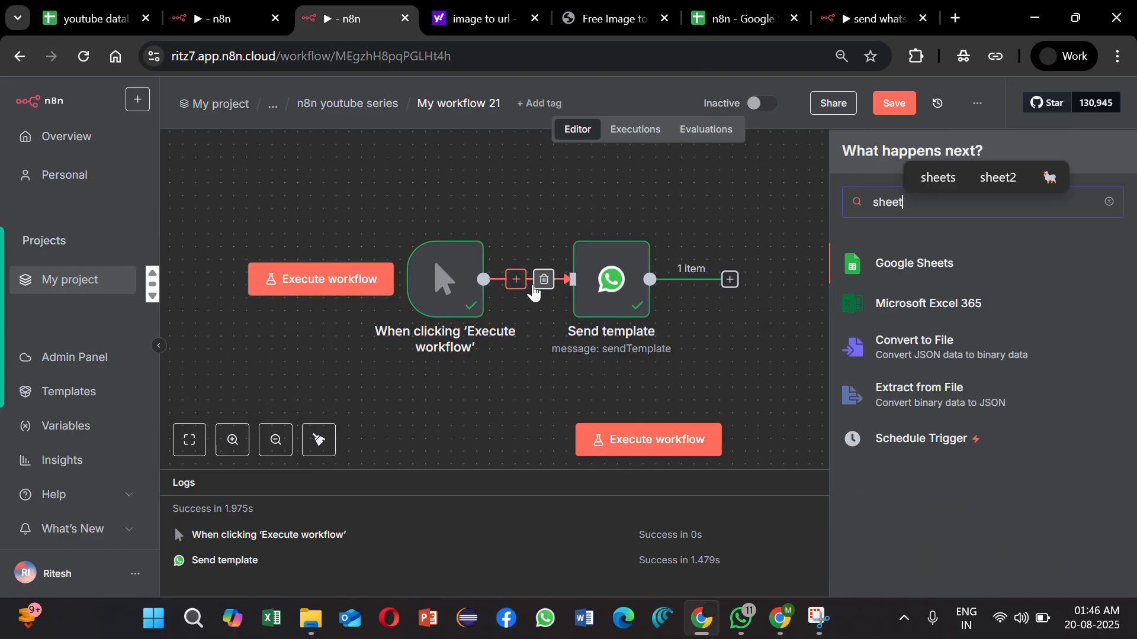
pyautogui.click(904, 271)
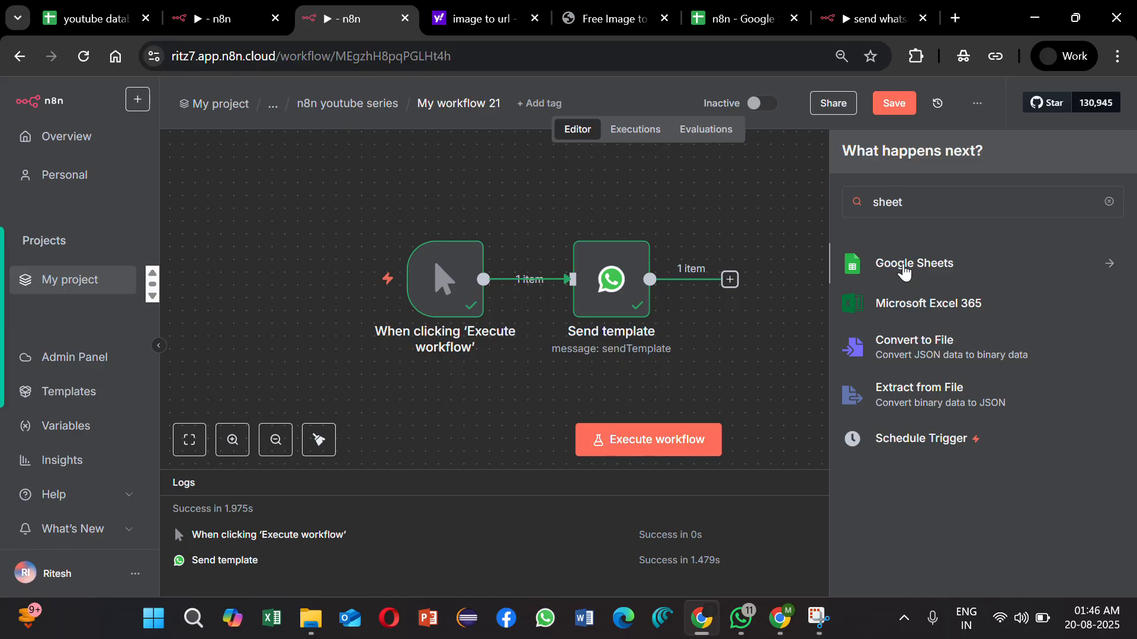
pyautogui.scroll(-1, 956, 485)
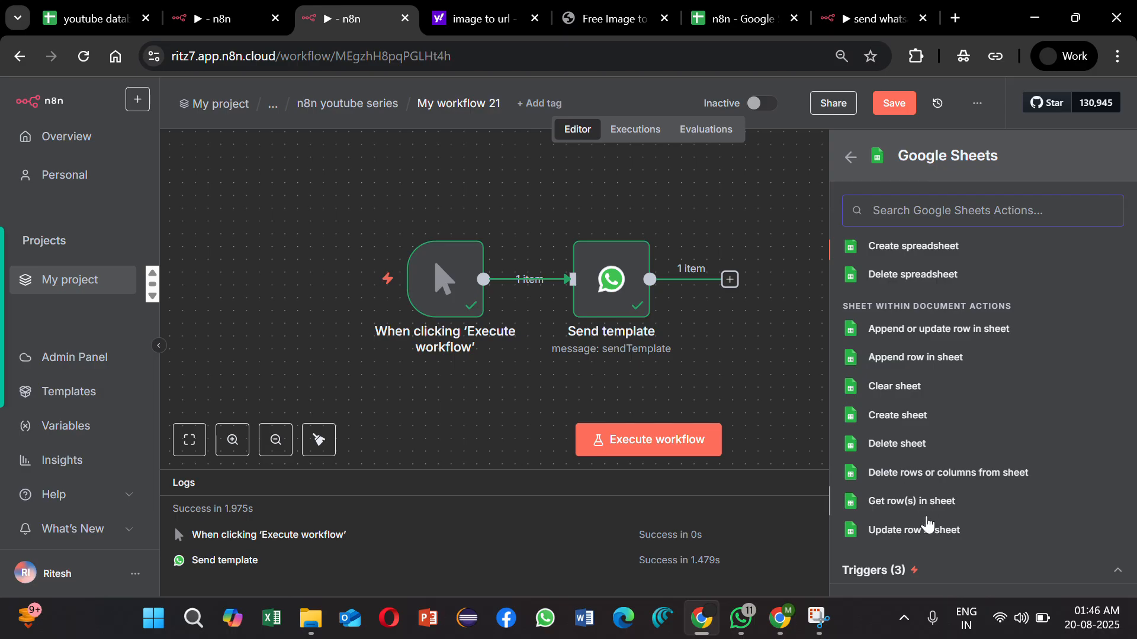
pyautogui.click(913, 502)
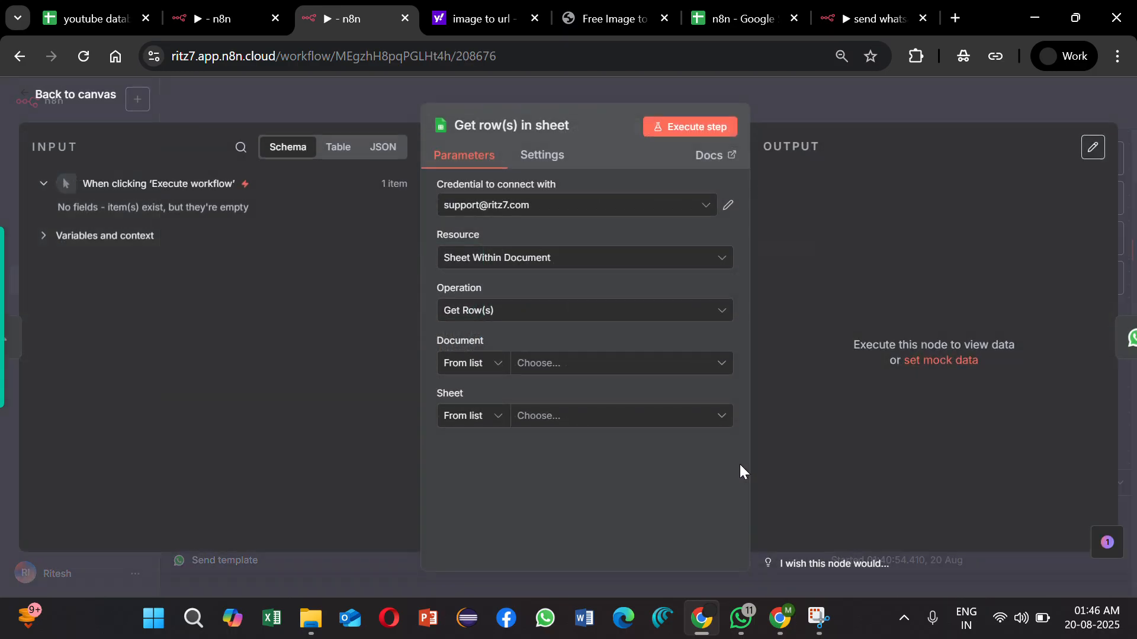
# Step: In the Get row(s) in sheet node, choose the n8n document and its team contacts sheet
pyautogui.click(585, 375)
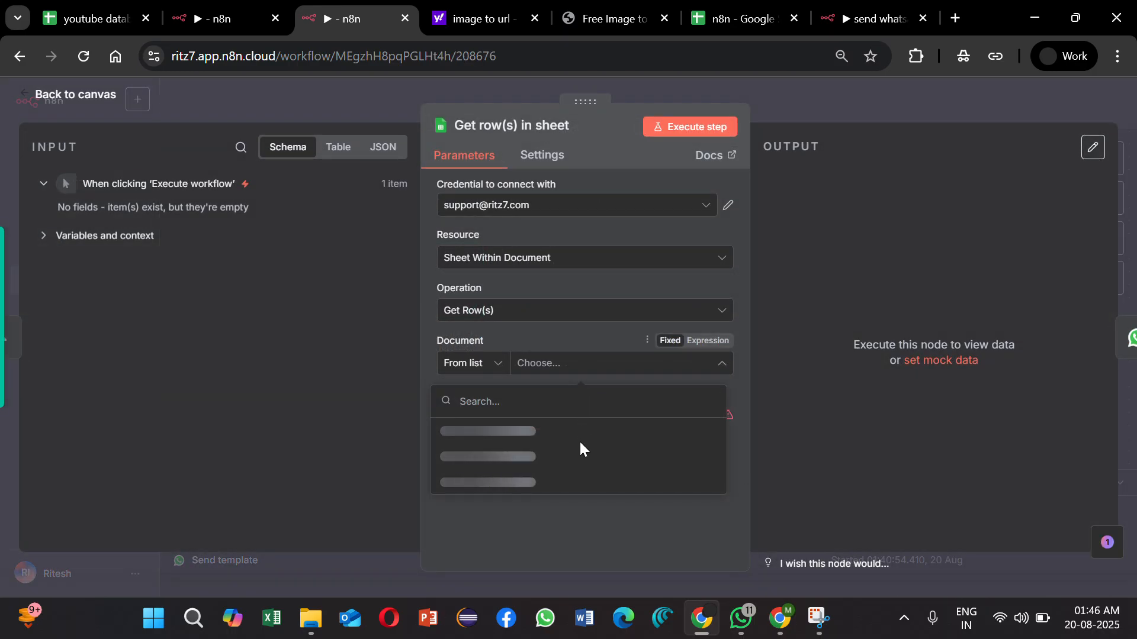
pyautogui.click(580, 444)
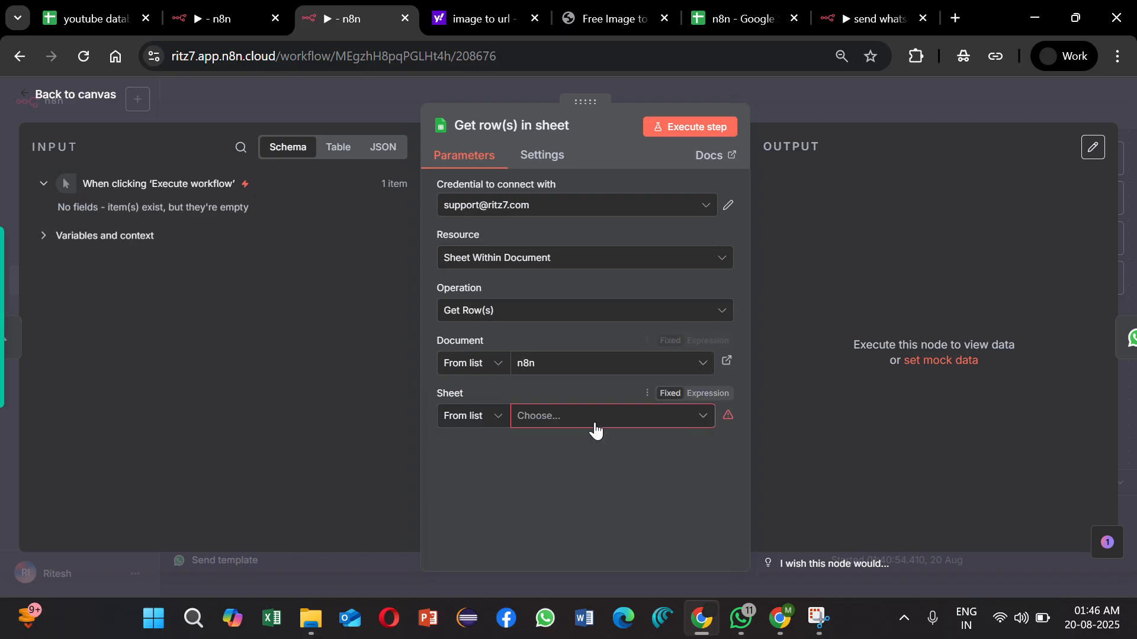
pyautogui.click(592, 425)
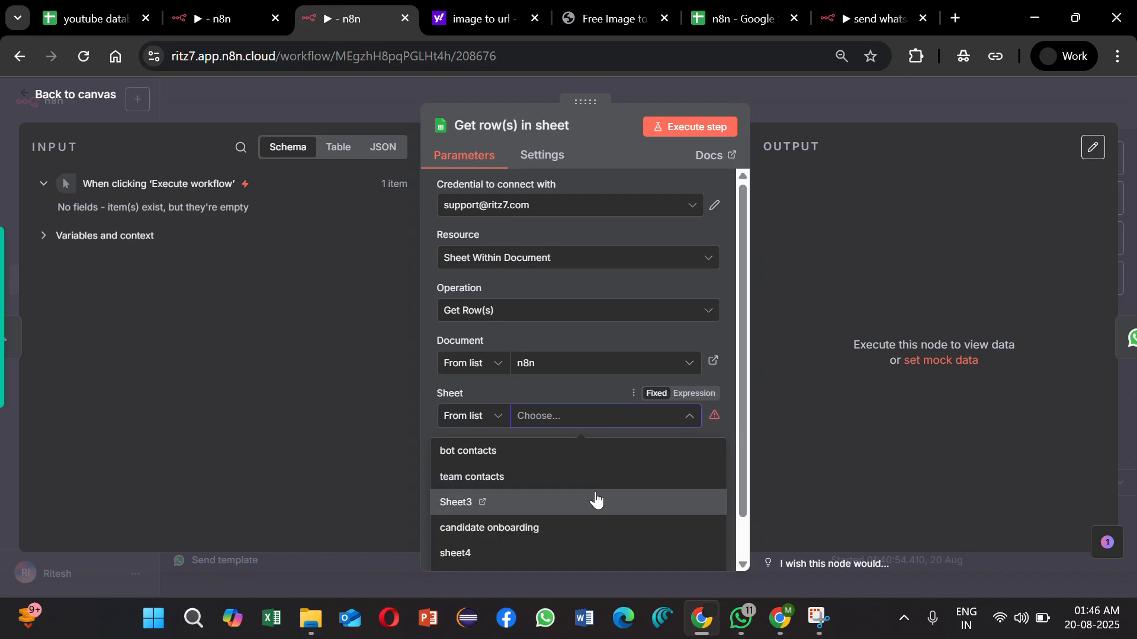
pyautogui.click(592, 479)
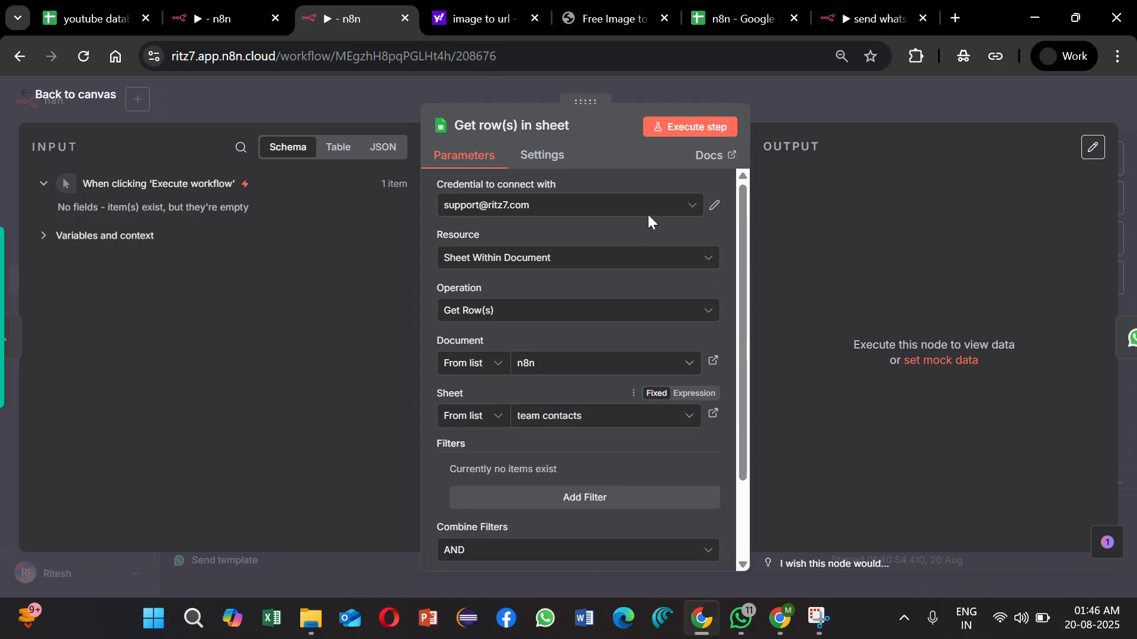
# Step: Execute the Get row(s) in sheet step and view its output as a table before returning to the canvas
pyautogui.click(660, 131)
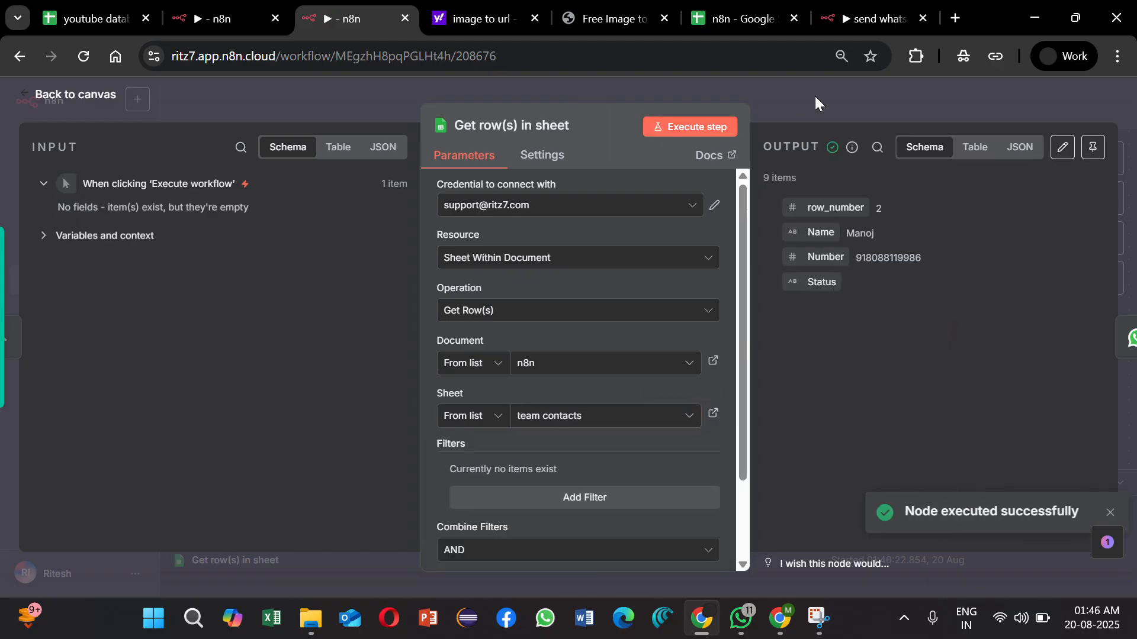
pyautogui.click(961, 155)
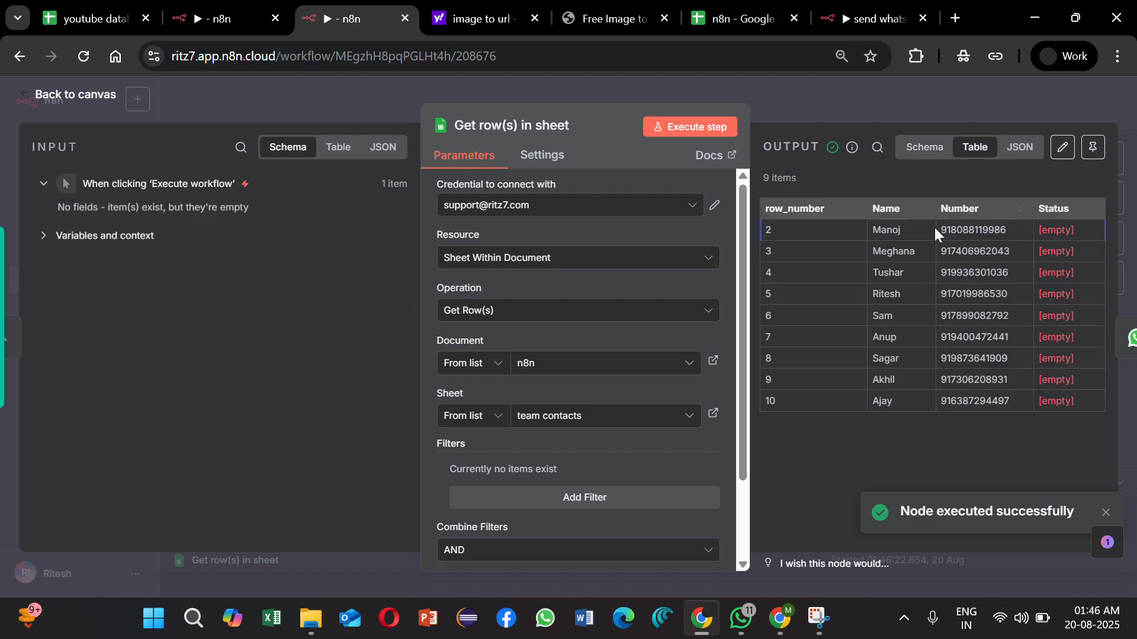
pyautogui.click(872, 101)
pyautogui.hscroll(3, 786, 335)
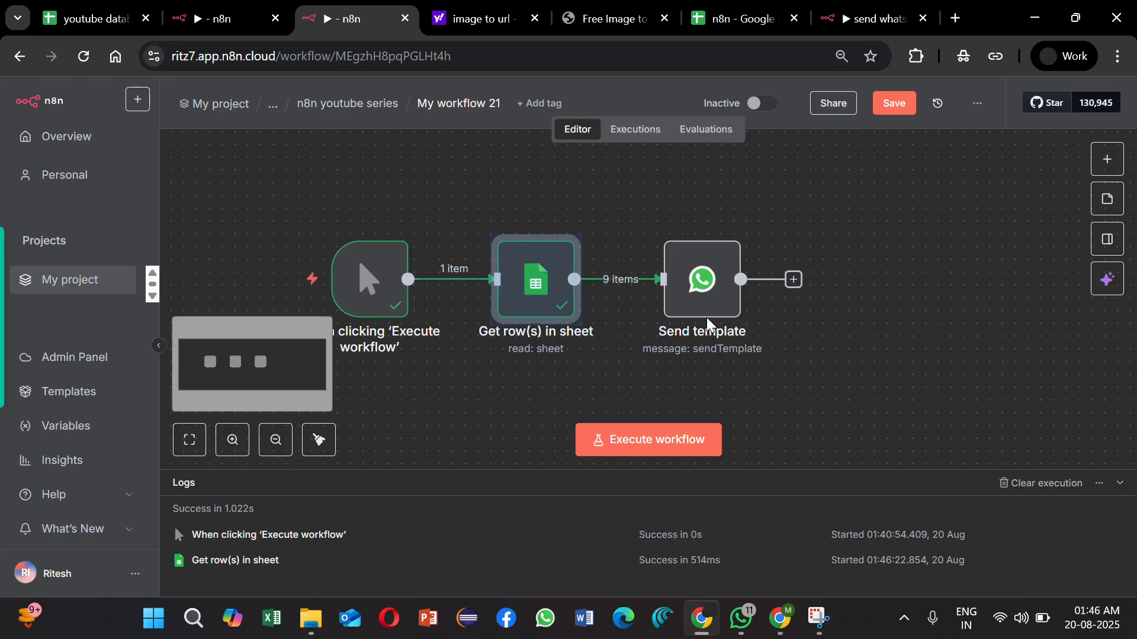
pyautogui.moveTo(623, 283)
pyautogui.scroll(-2, 664, 349)
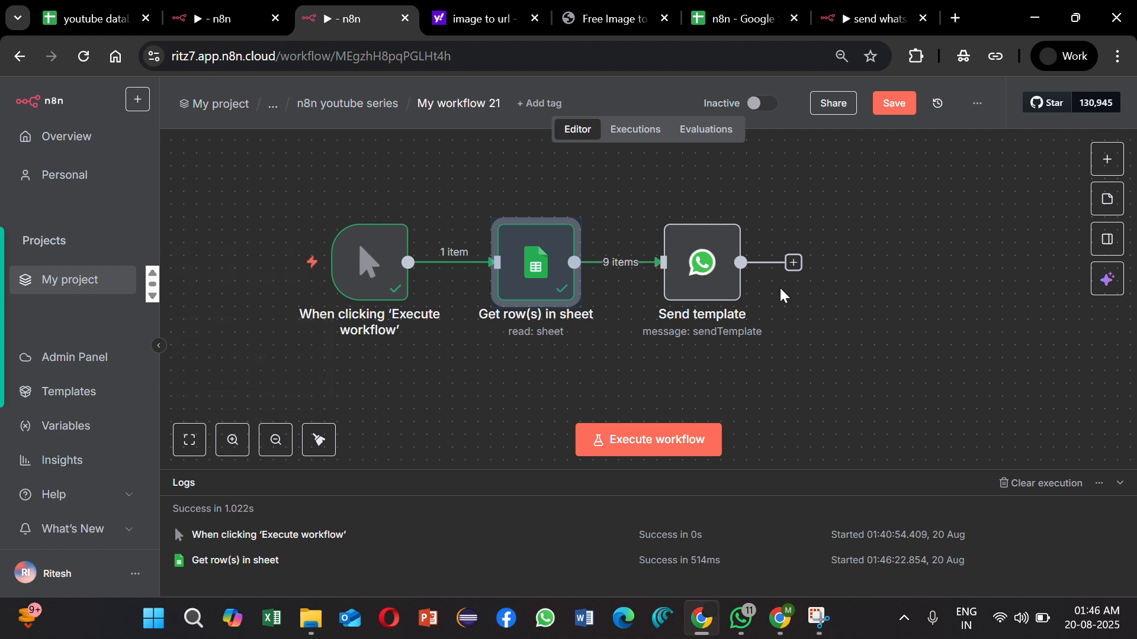
pyautogui.moveTo(613, 263)
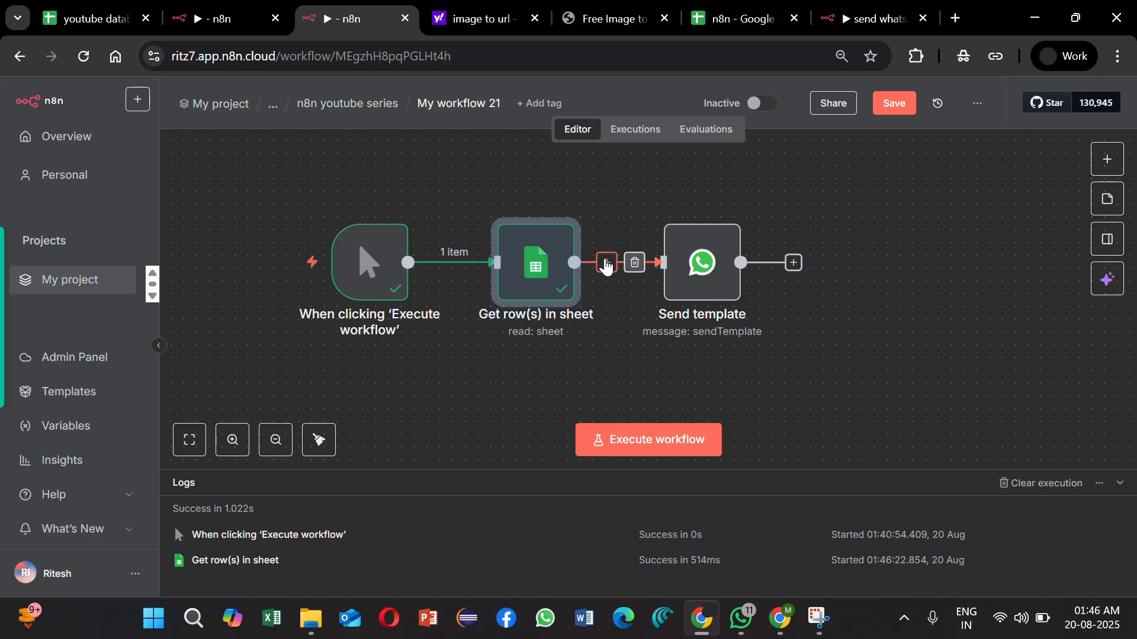
pyautogui.click(606, 263)
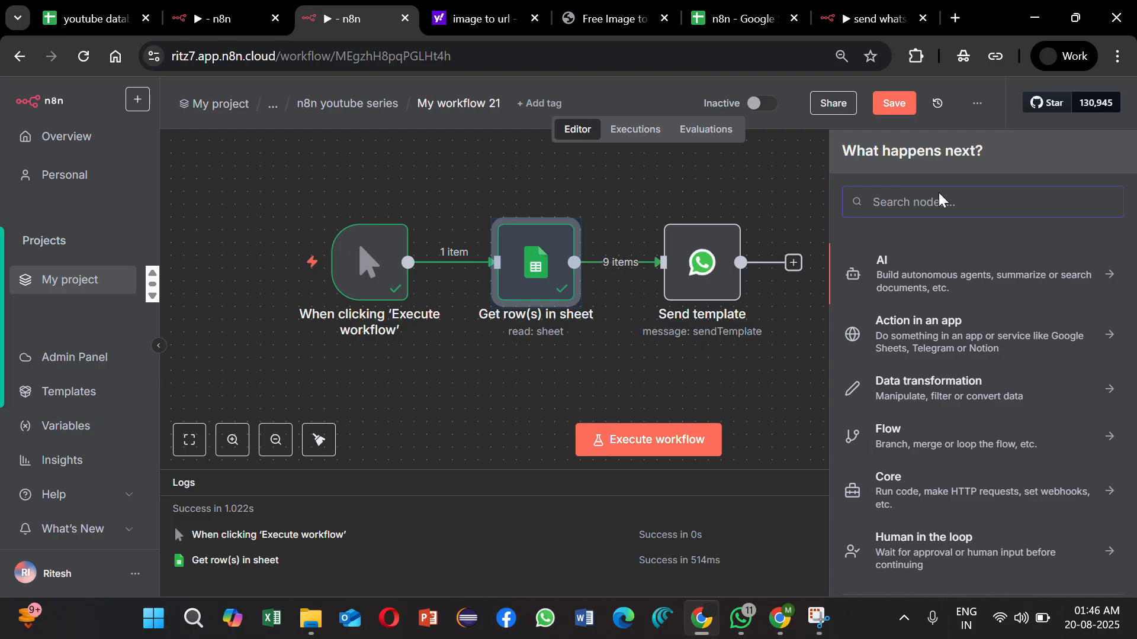
pyautogui.click(549, 236)
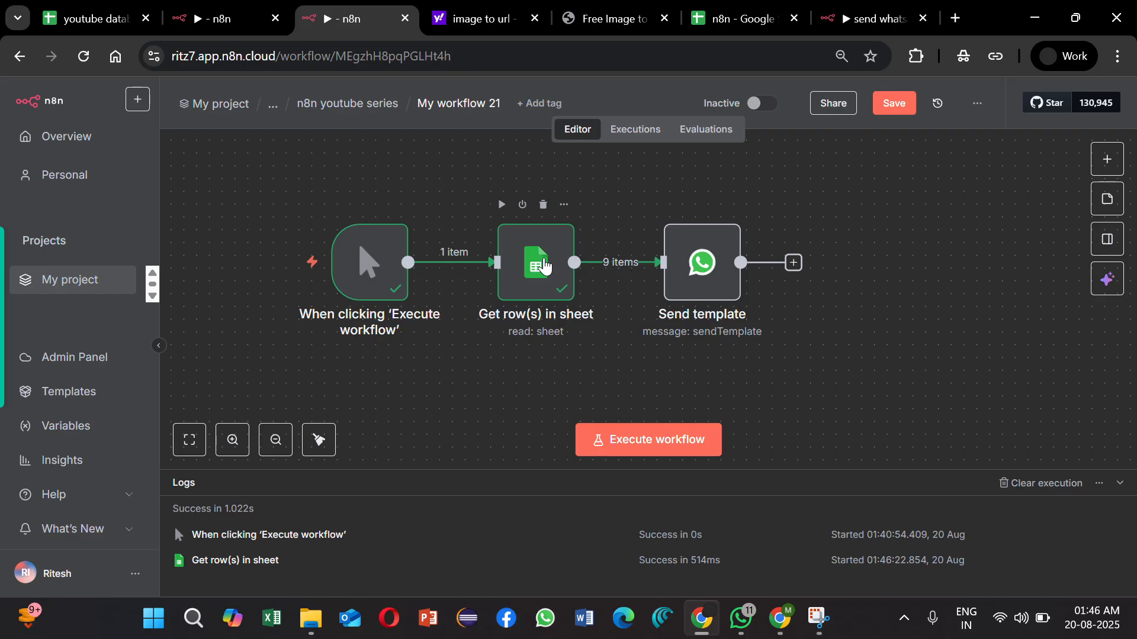
# Step: Check the data type of the Number field in the output schema of the Get row(s) in sheet node
pyautogui.click(544, 267)
pyautogui.doubleClick(545, 267)
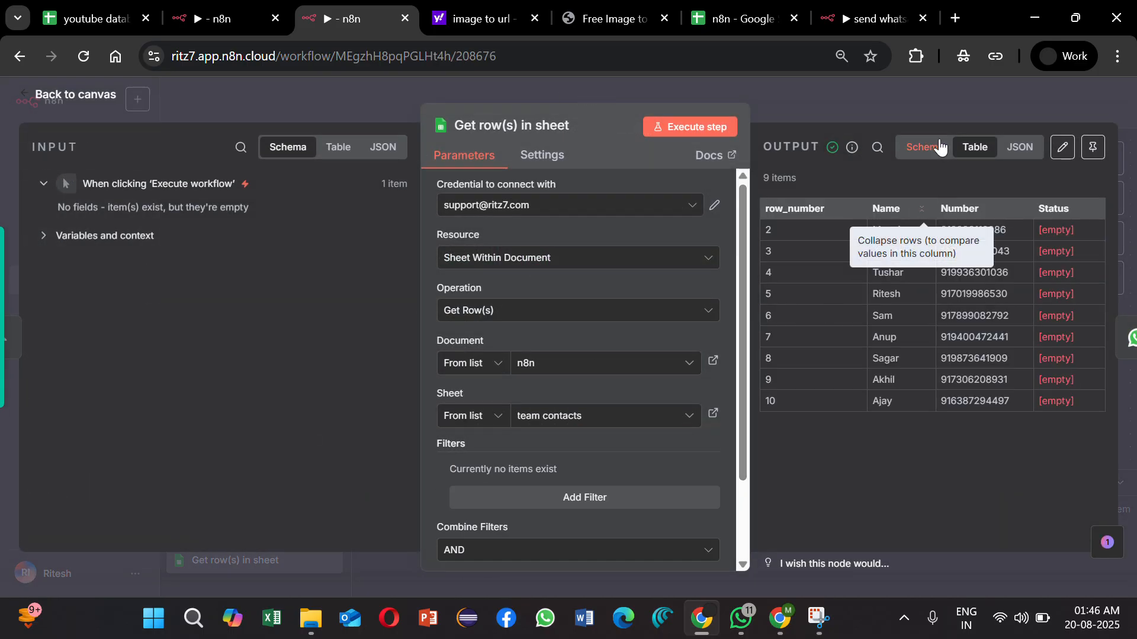
pyautogui.click(936, 146)
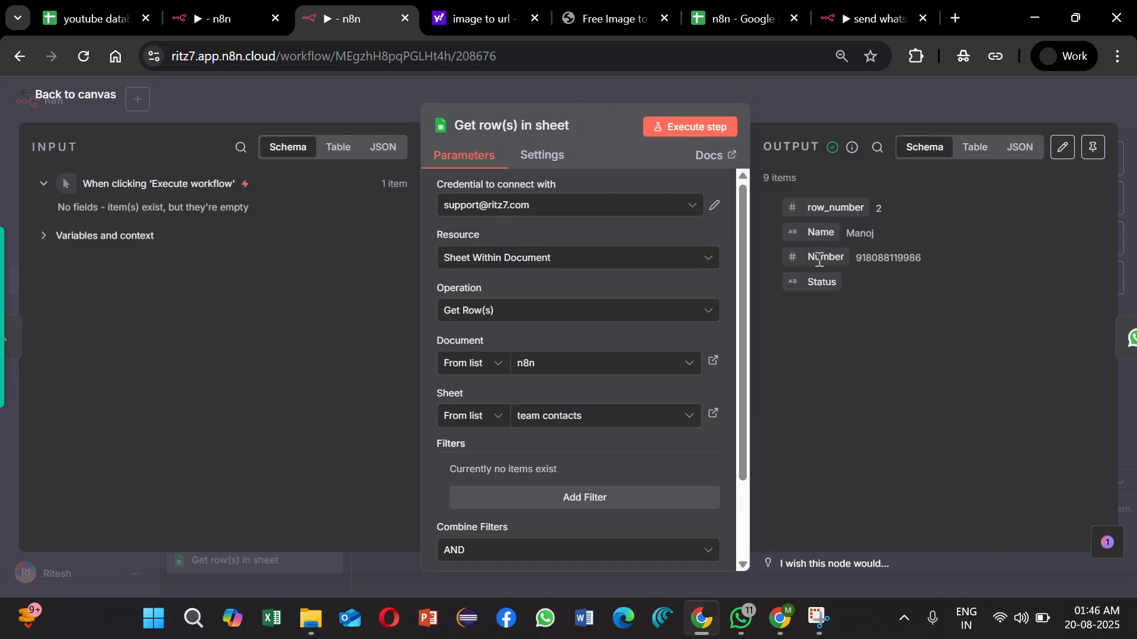
pyautogui.moveTo(807, 256); pyautogui.dragTo(843, 256)
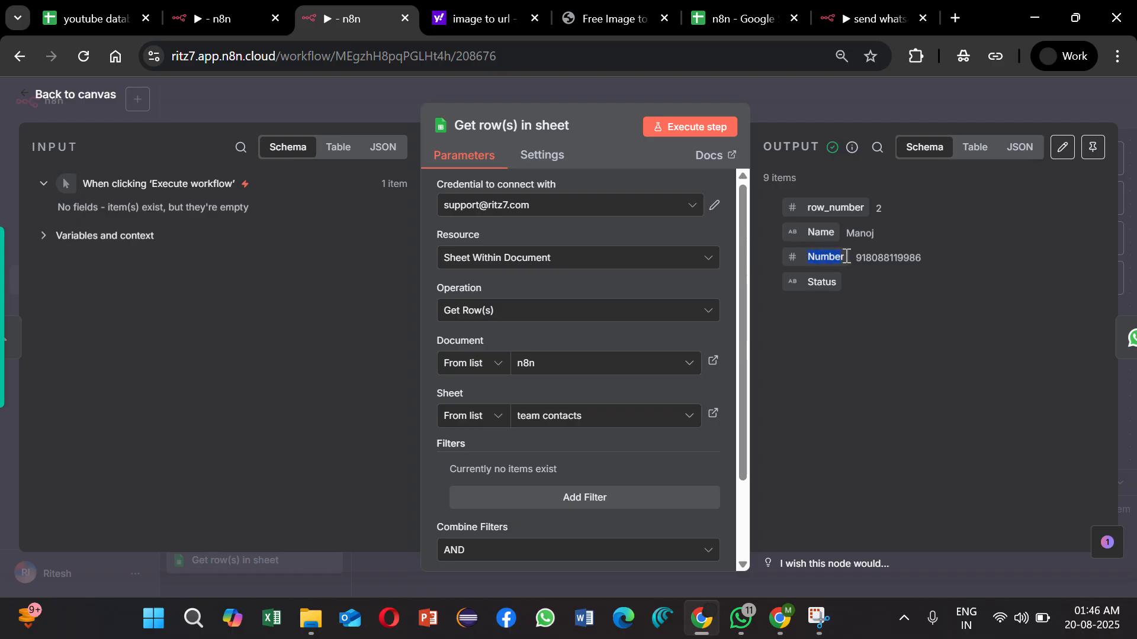
pyautogui.click(893, 99)
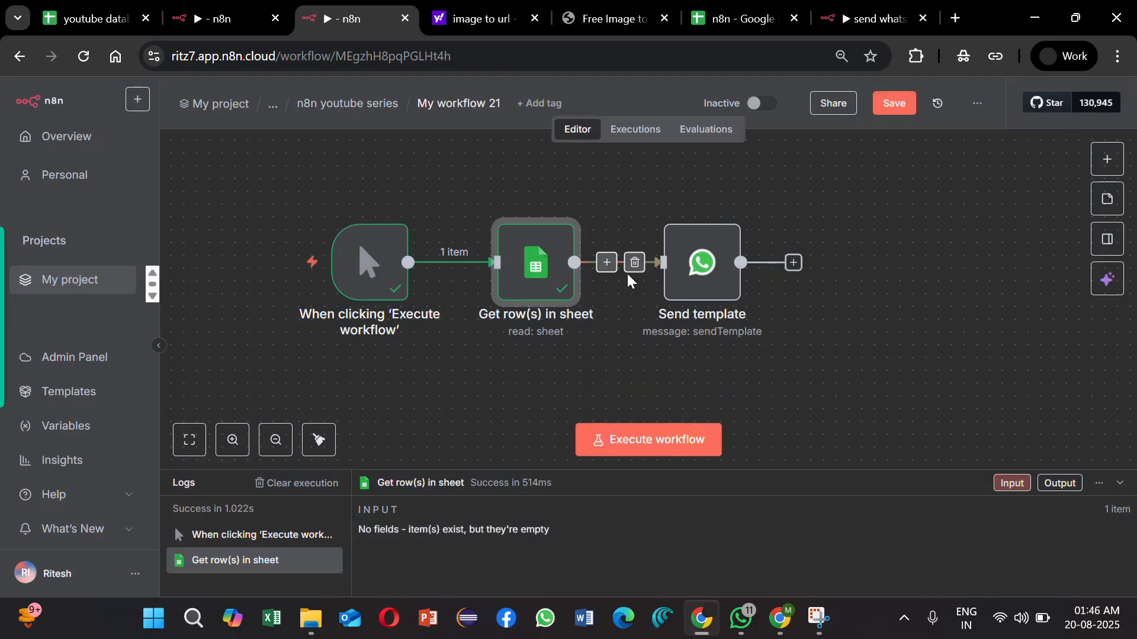
# Step: Insert an AI Transform node between Get row(s) in sheet and Send template
pyautogui.click(610, 265)
pyautogui.write('ai tro')
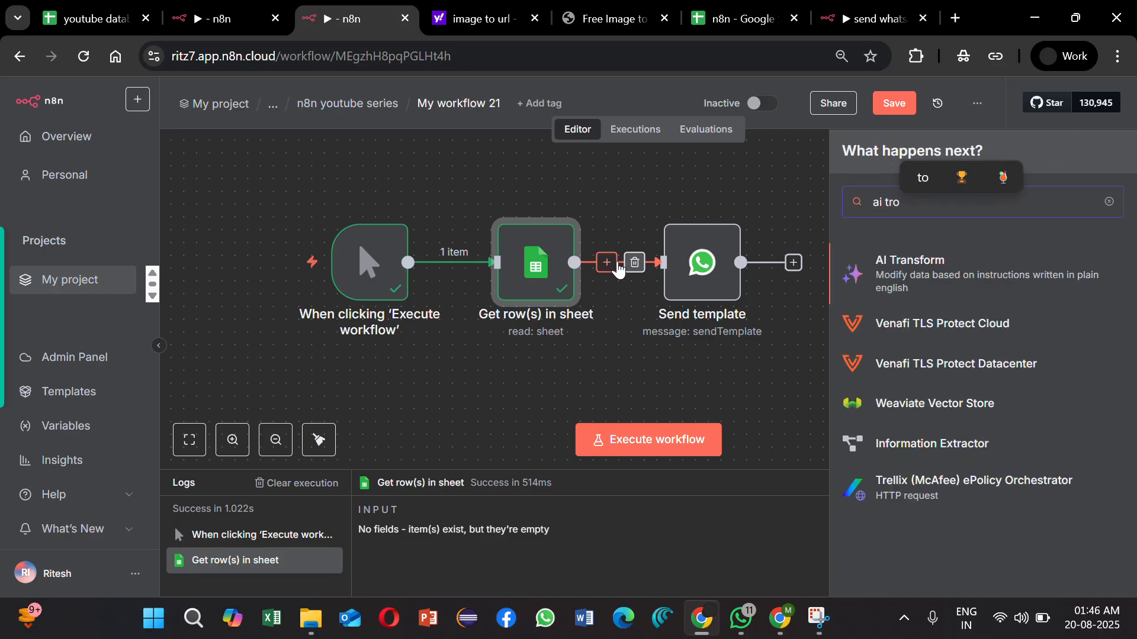
pyautogui.click(917, 261)
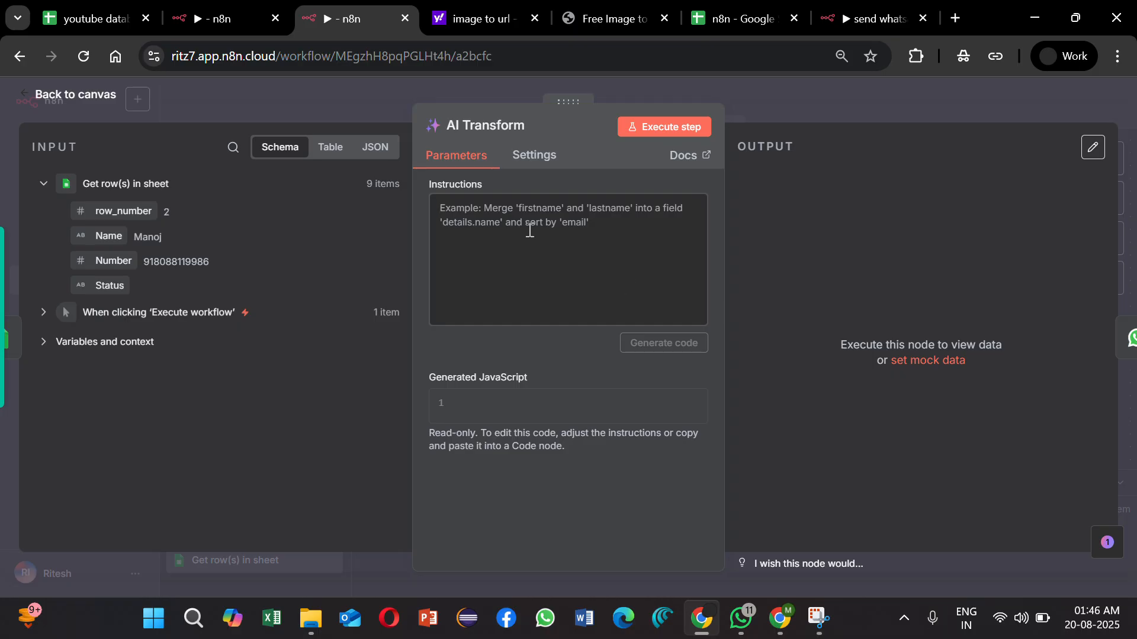
# Step: Give the AI Transform node the instruction "Number should be in string" and execute it
pyautogui.write('num')
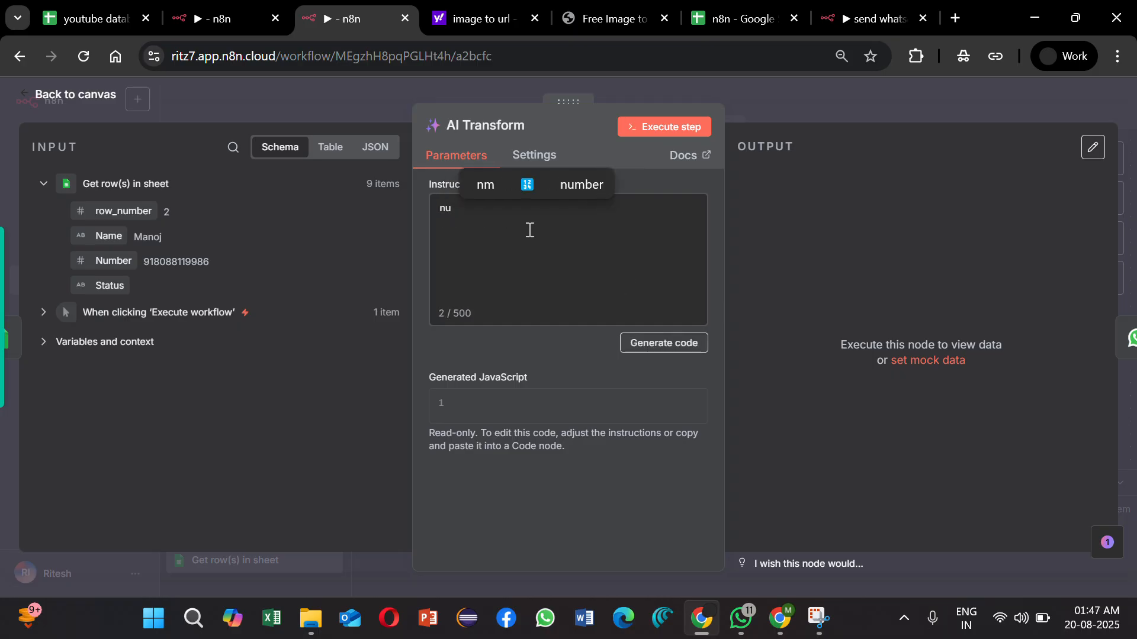
pyautogui.press('BackSpace')
pyautogui.press('BackSpace')
pyautogui.write('Num')
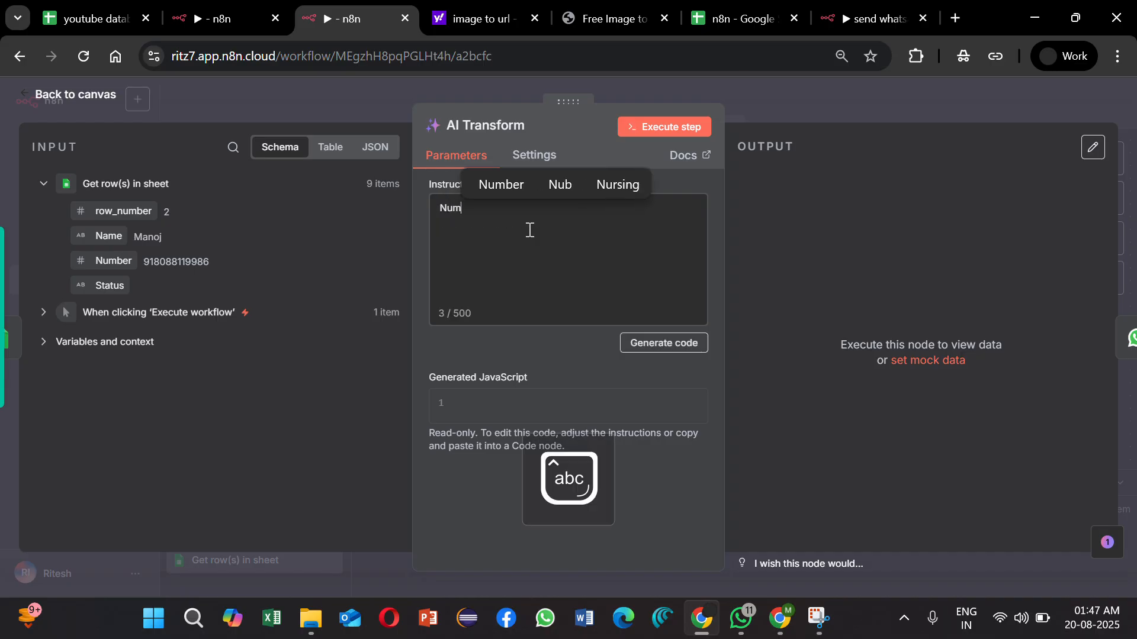
pyautogui.write('ber should ')
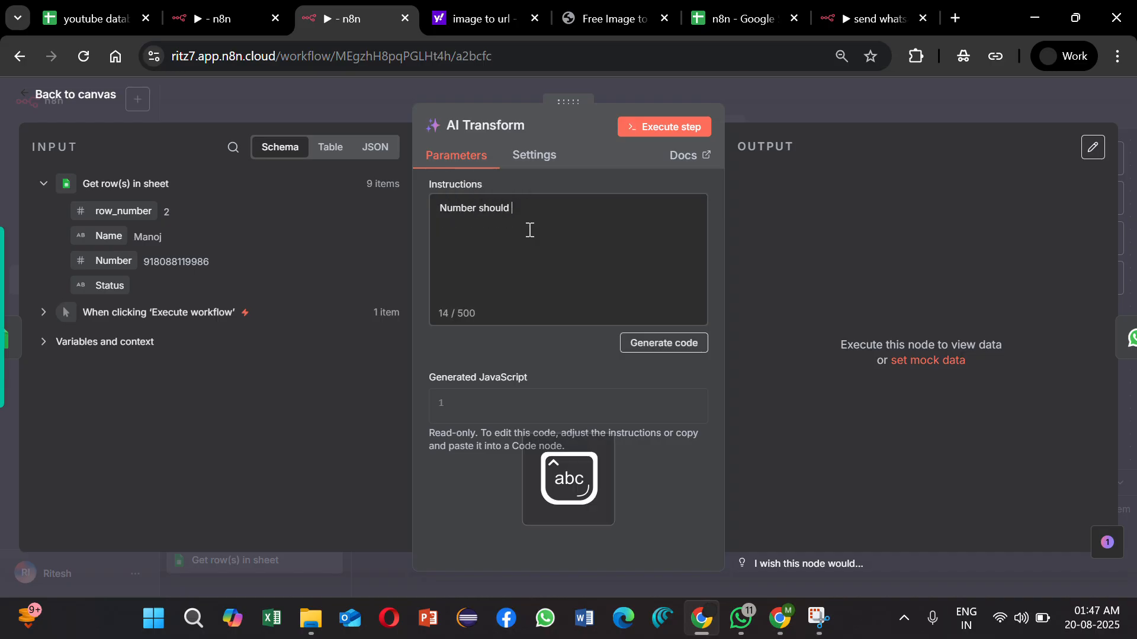
pyautogui.write('be in stri')
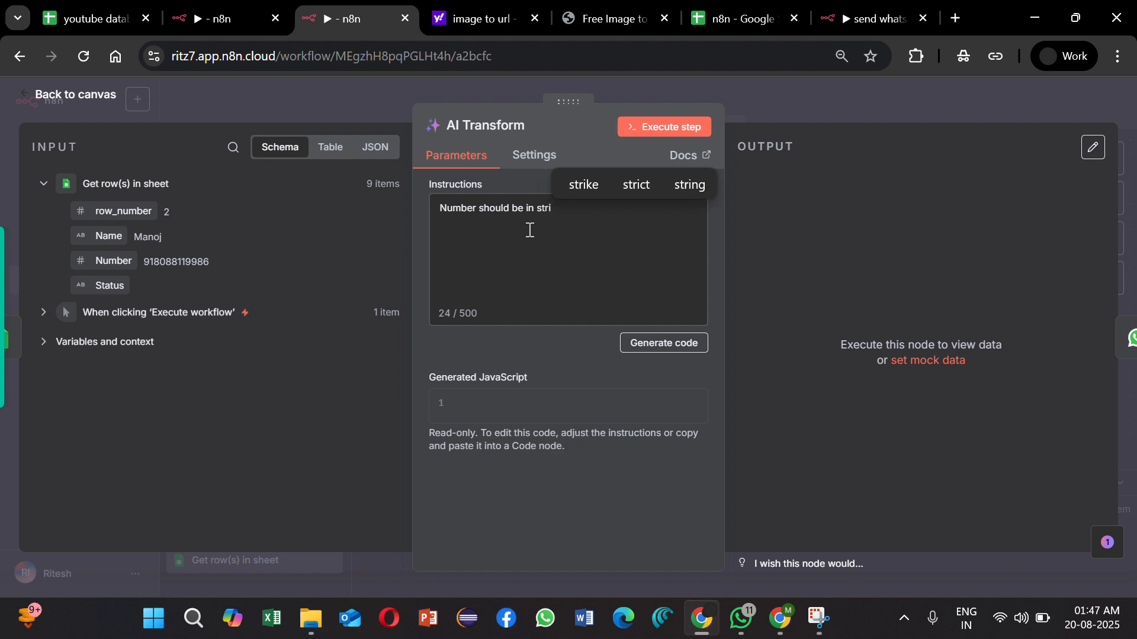
pyautogui.write('ng')
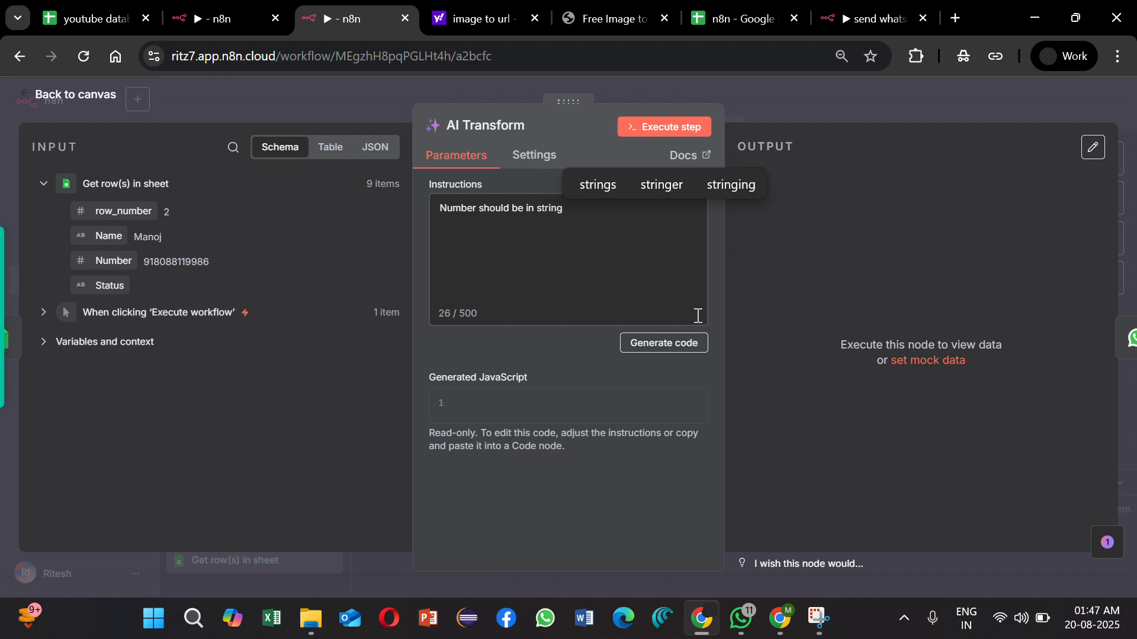
pyautogui.click(679, 131)
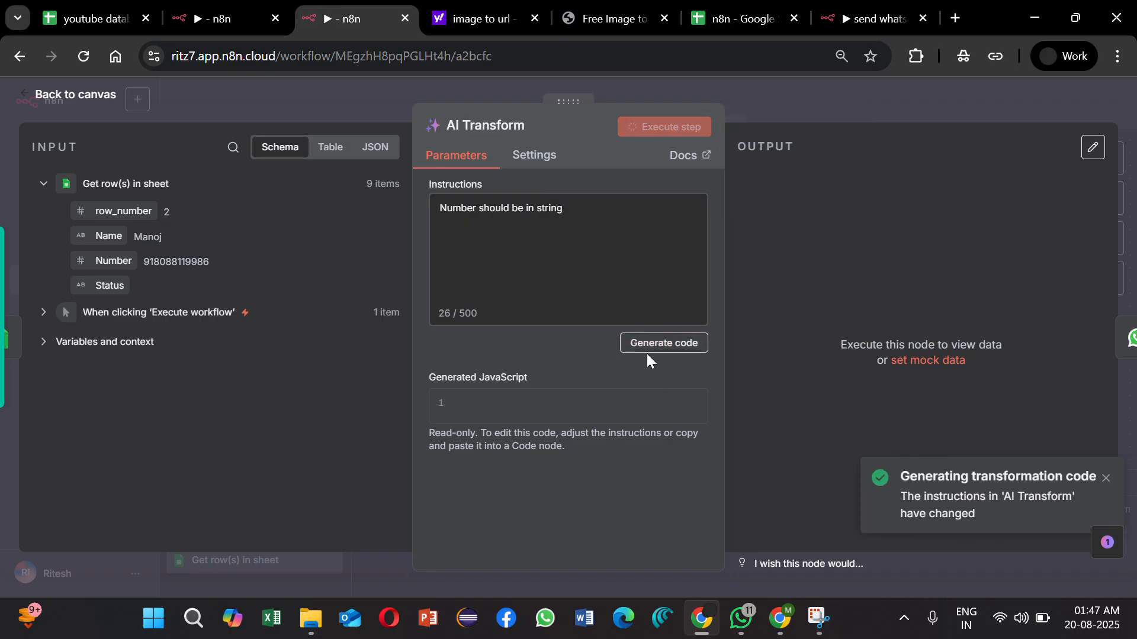
pyautogui.click(1105, 478)
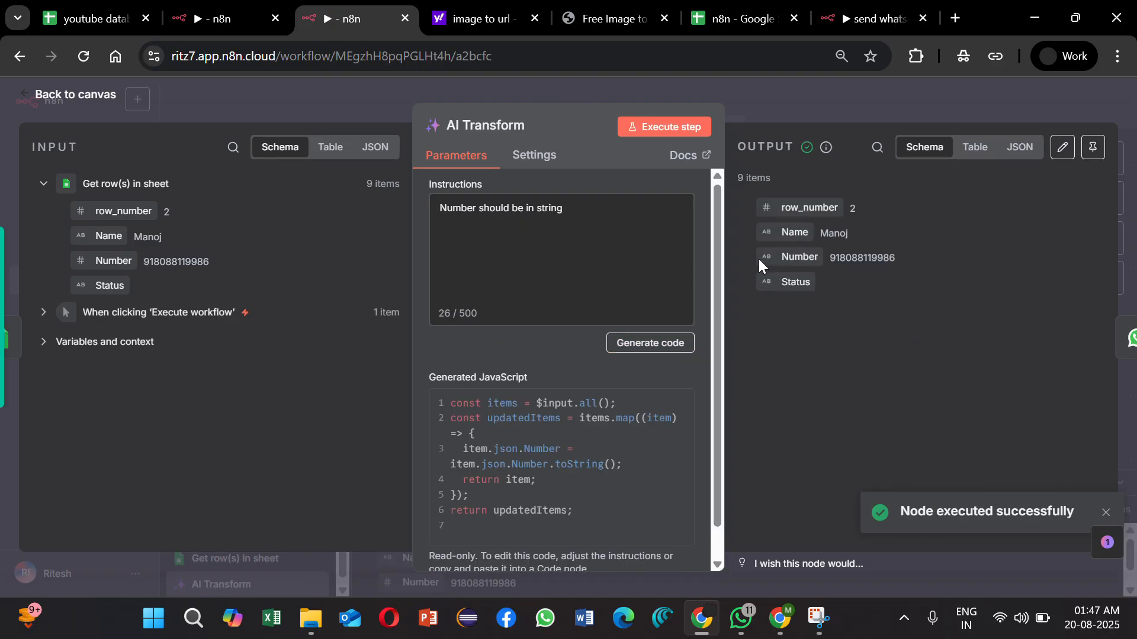
pyautogui.click(910, 97)
# Step: Review the team contacts sheet and insert a Loop Over Items node between AI Transform and Send template
pyautogui.moveTo(768, 268)
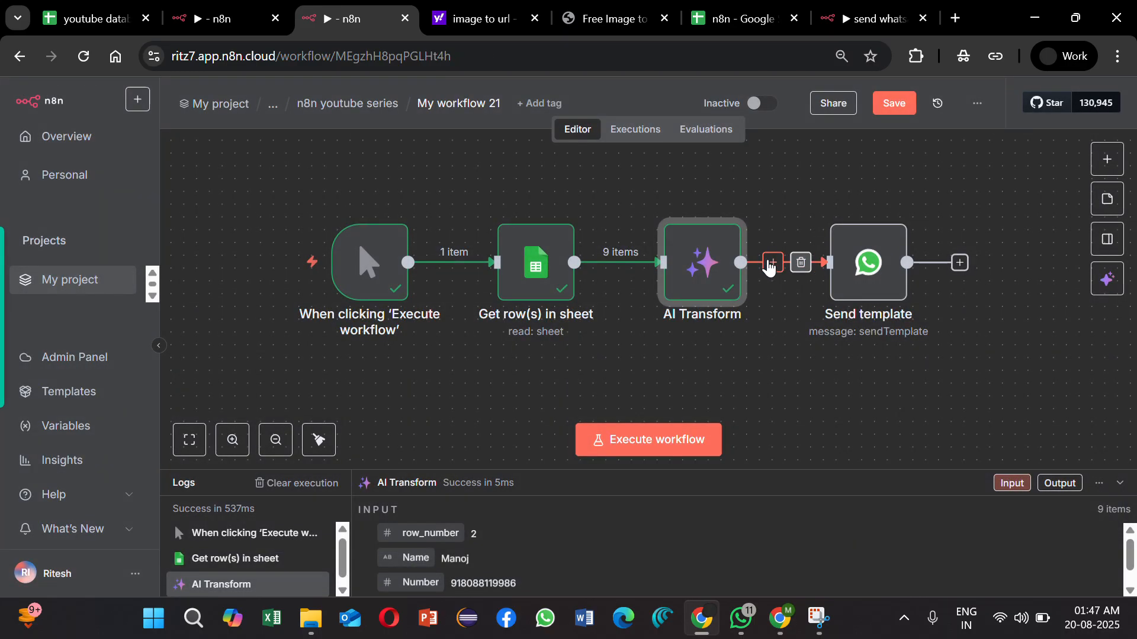
pyautogui.click(771, 263)
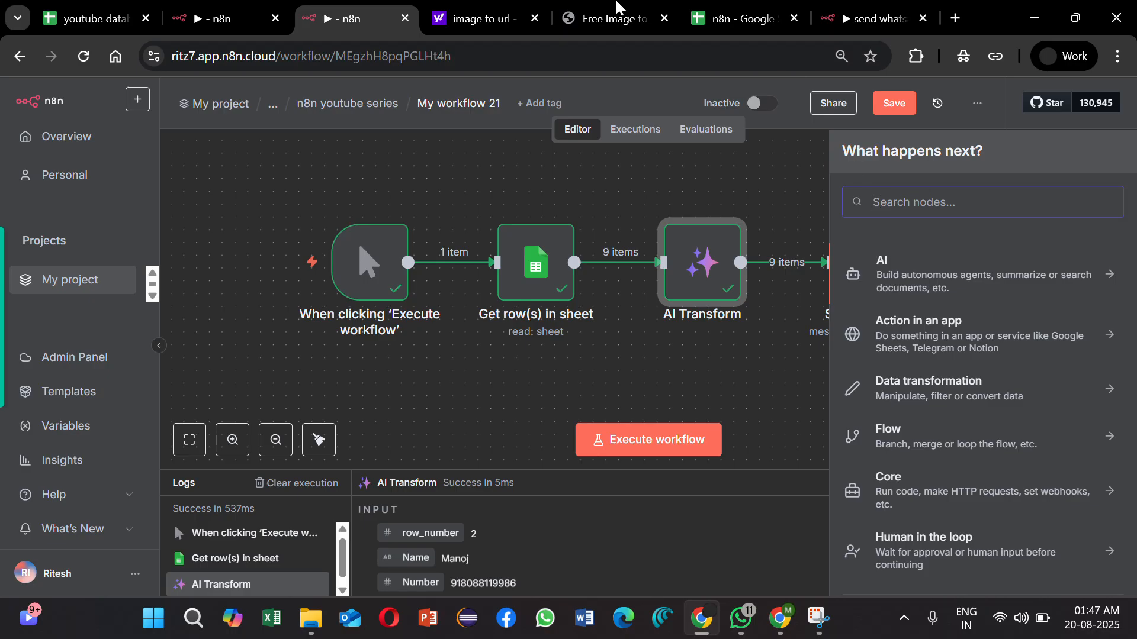
pyautogui.click(762, 21)
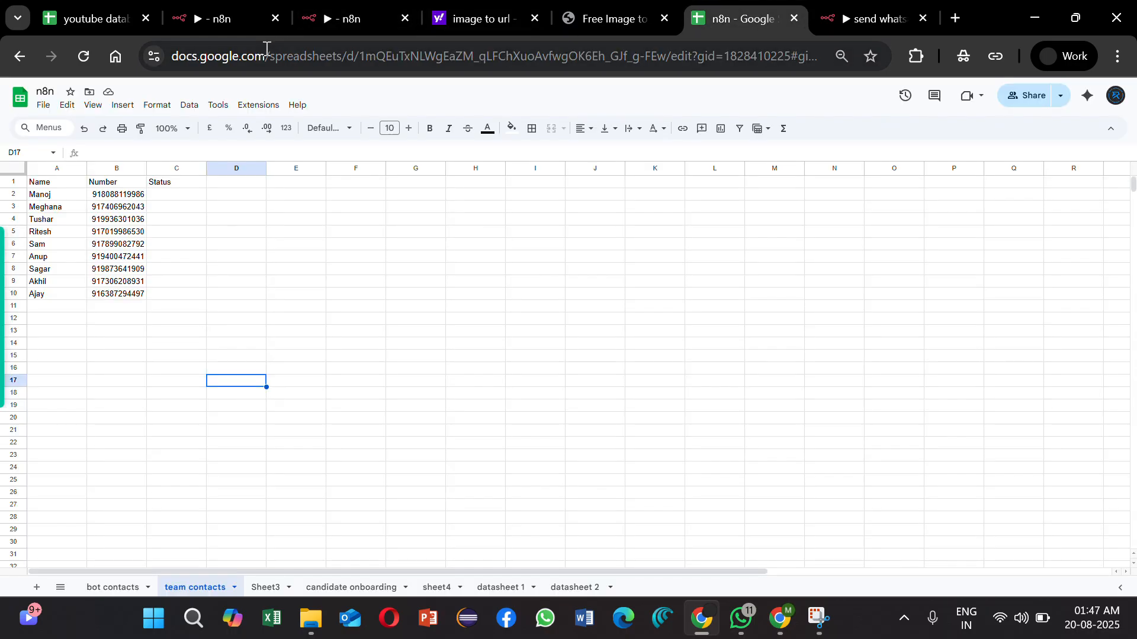
pyautogui.moveTo(206, 23)
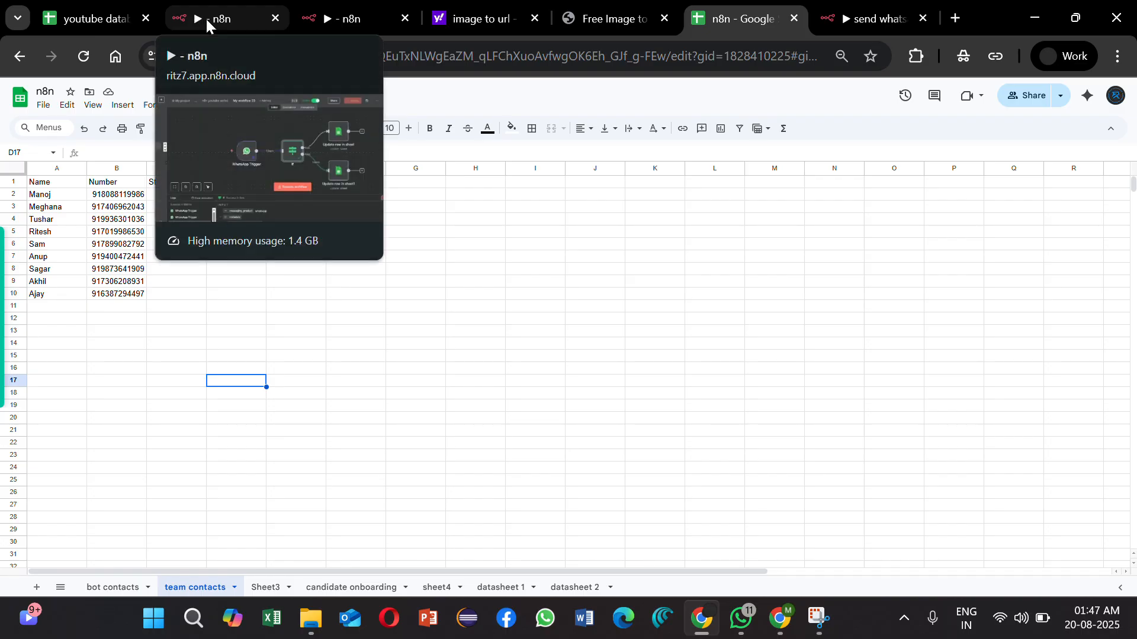
pyautogui.click(307, 10)
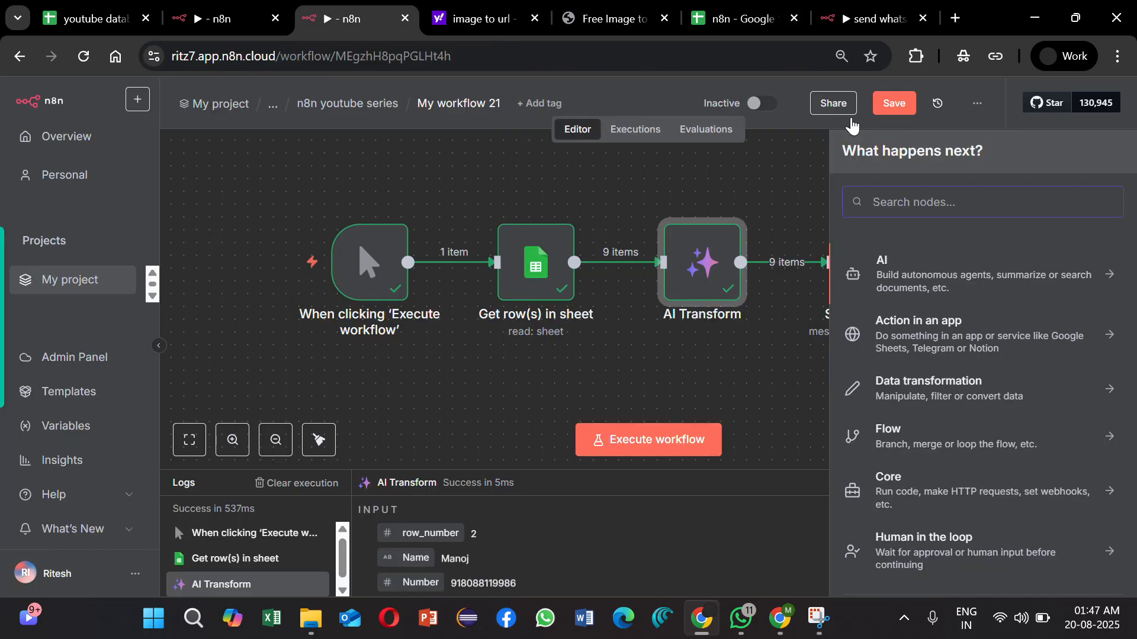
pyautogui.write('loo')
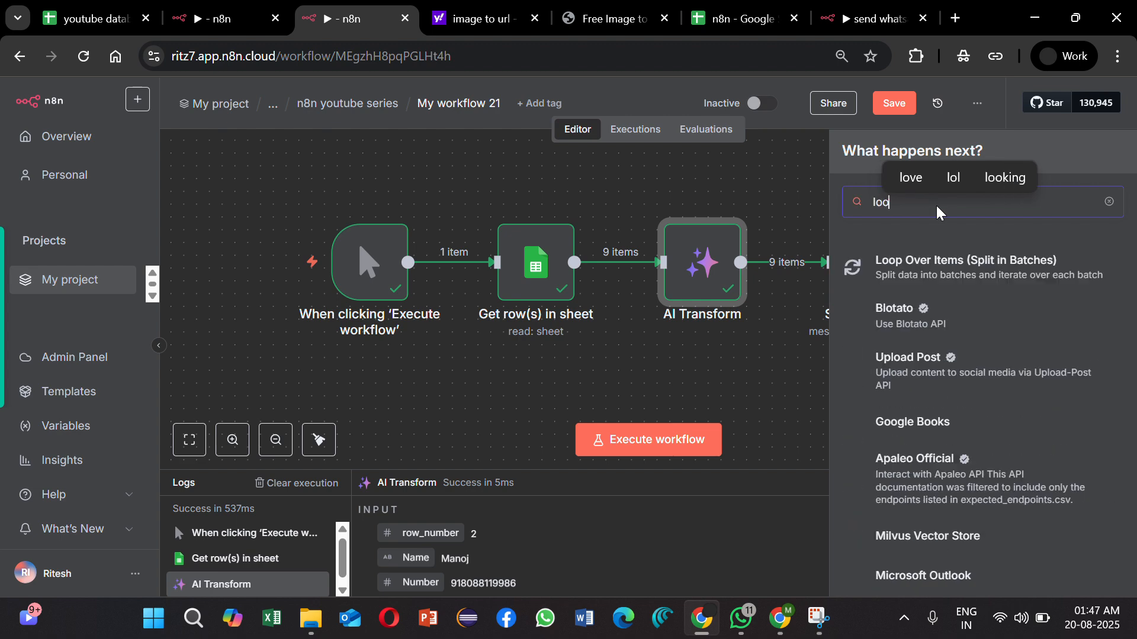
pyautogui.click(1028, 267)
pyautogui.click(533, 254)
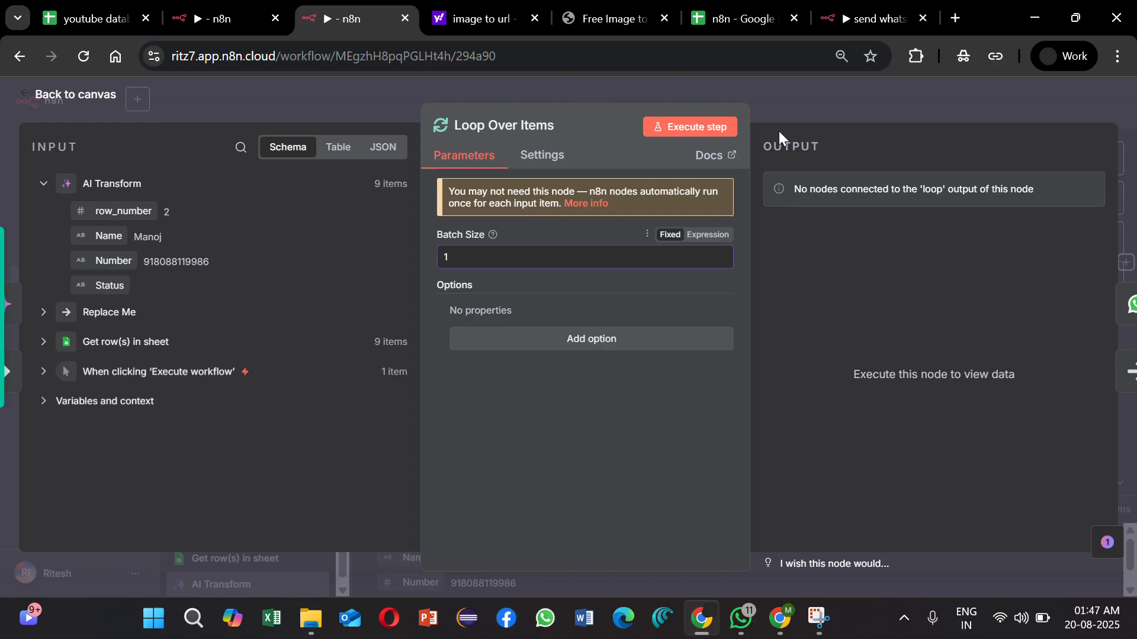
pyautogui.click(856, 113)
# Step: Move the Replace Me node below Send template and rewire Loop Over Items so that only its loop output feeds Send template
pyautogui.moveTo(995, 267)
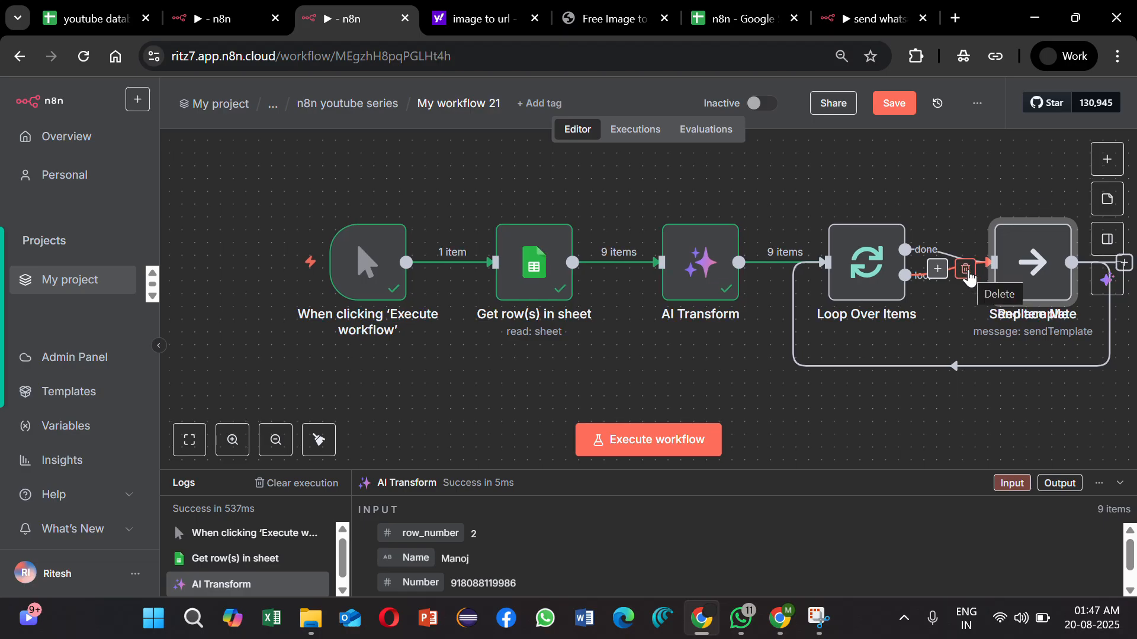
pyautogui.hscroll(5, 959, 273)
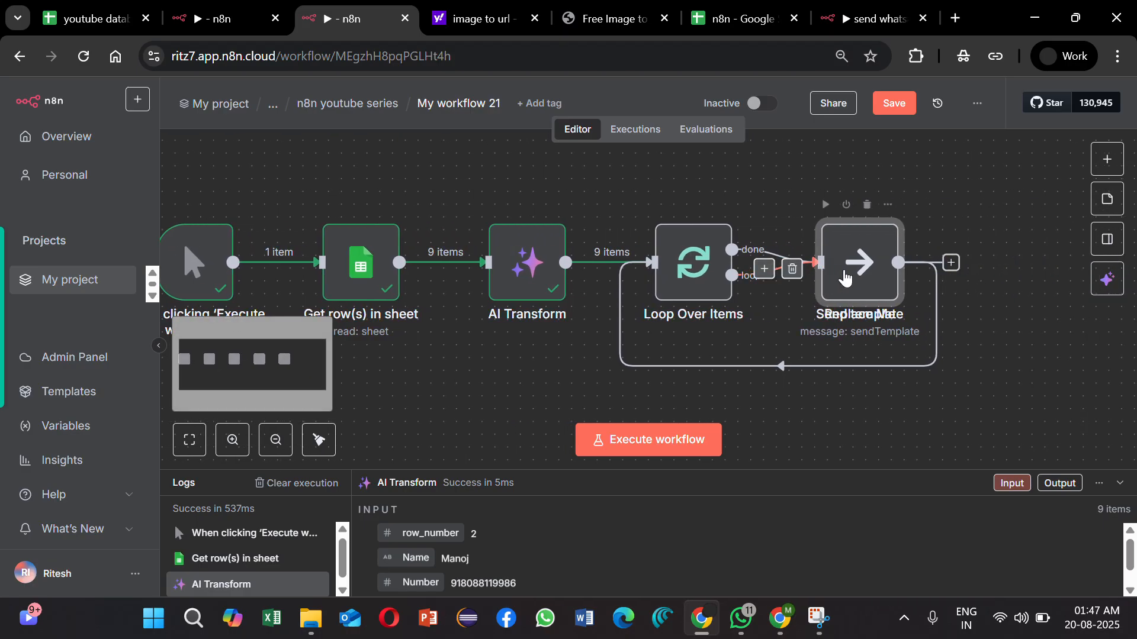
pyautogui.moveTo(850, 277); pyautogui.dragTo(860, 416)
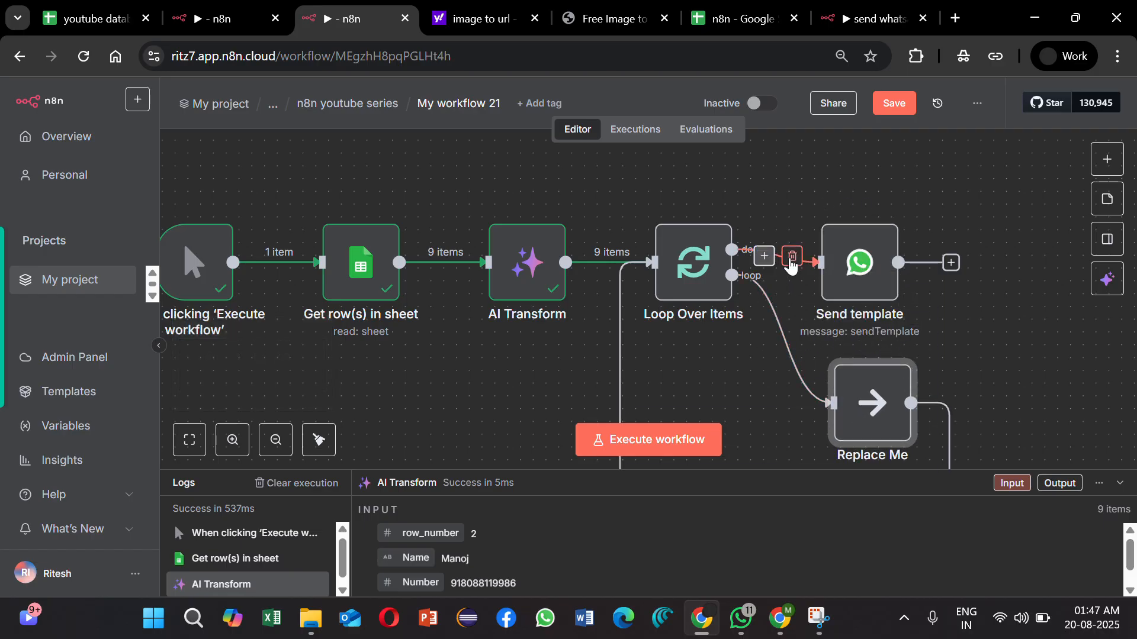
pyautogui.click(791, 256)
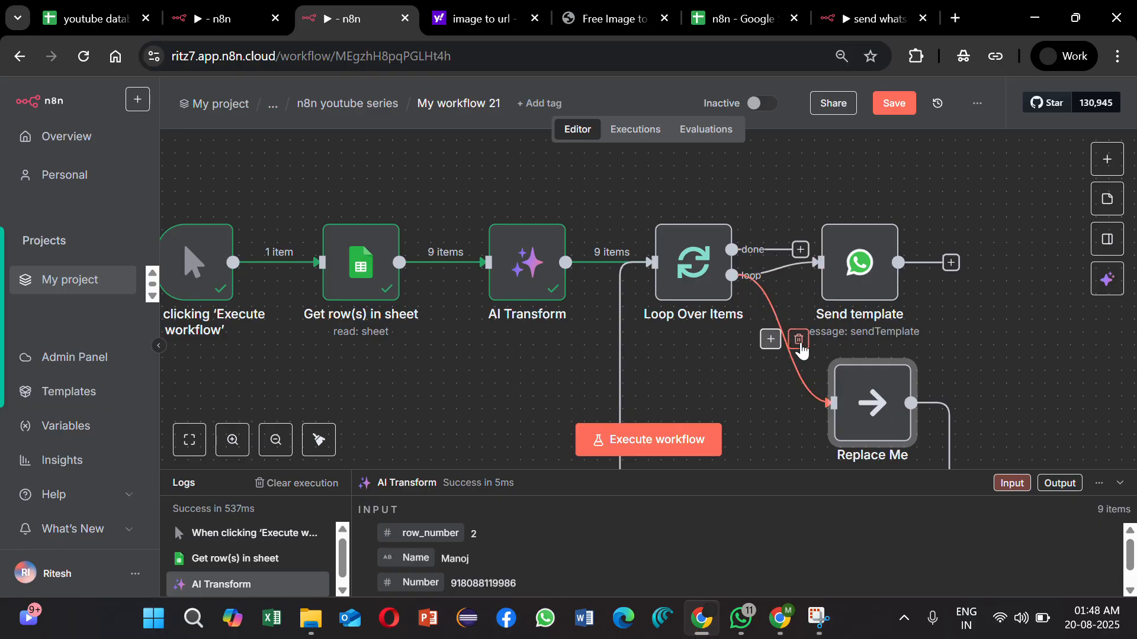
pyautogui.click(798, 343)
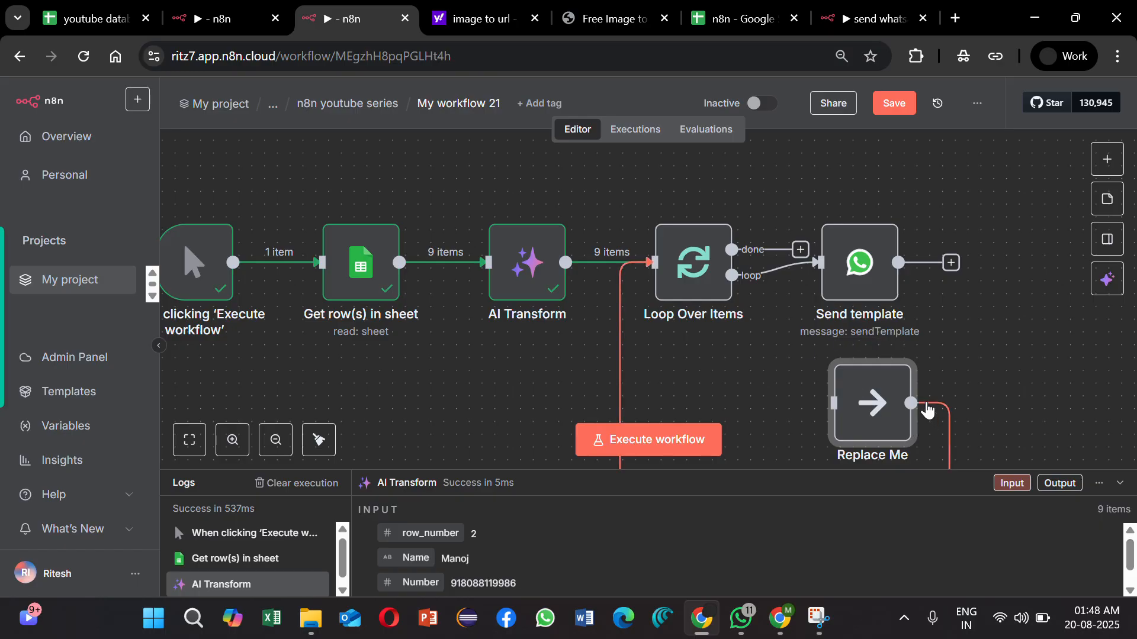
# Step: Delete the Replace Me node and connect Send template's output back to the input of Loop Over Items
pyautogui.scroll(-3, 927, 408)
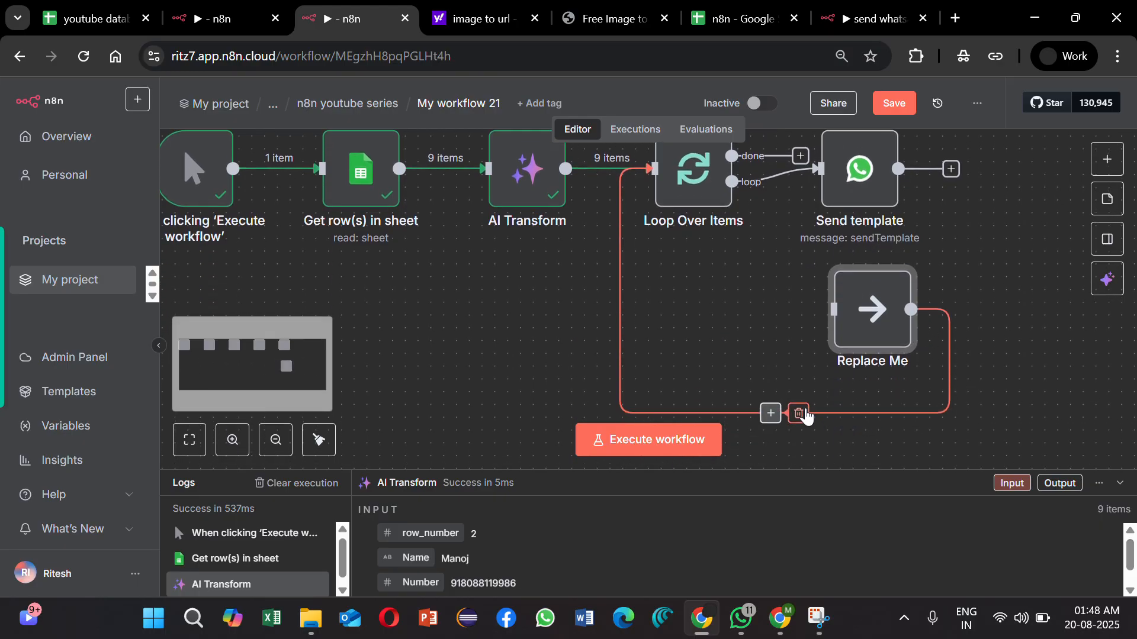
pyautogui.click(882, 254)
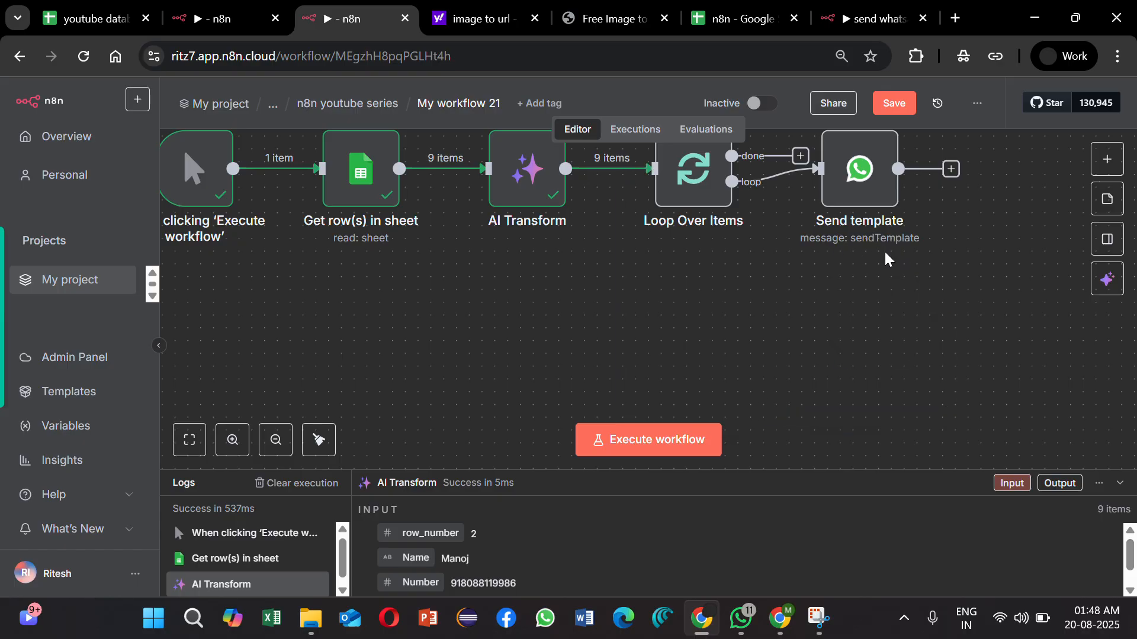
pyautogui.click(950, 170)
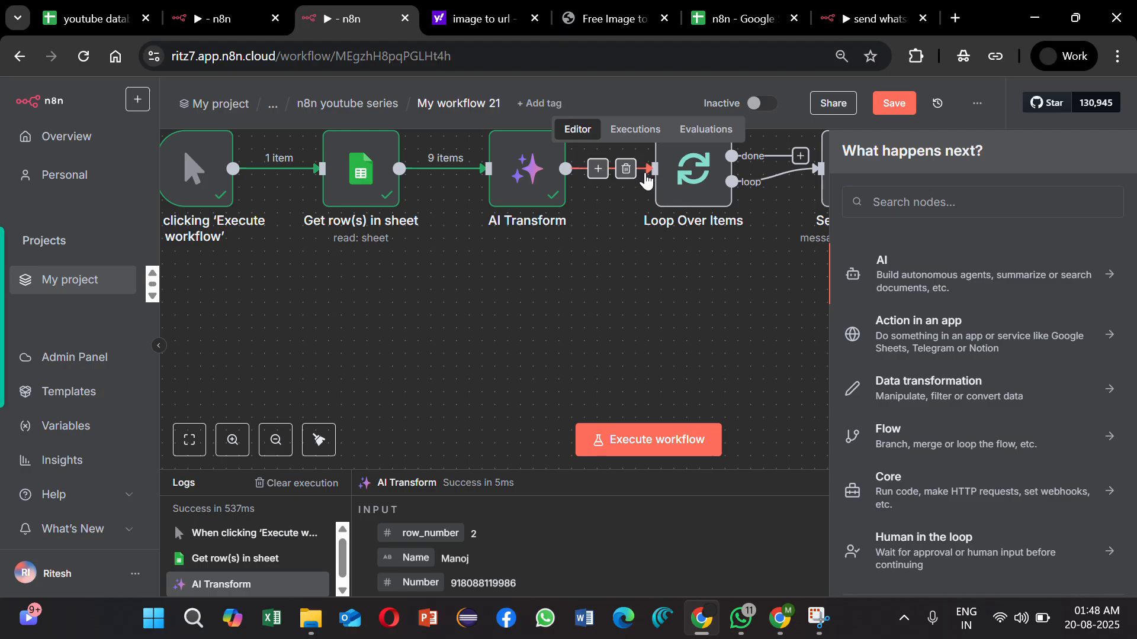
pyautogui.click(675, 281)
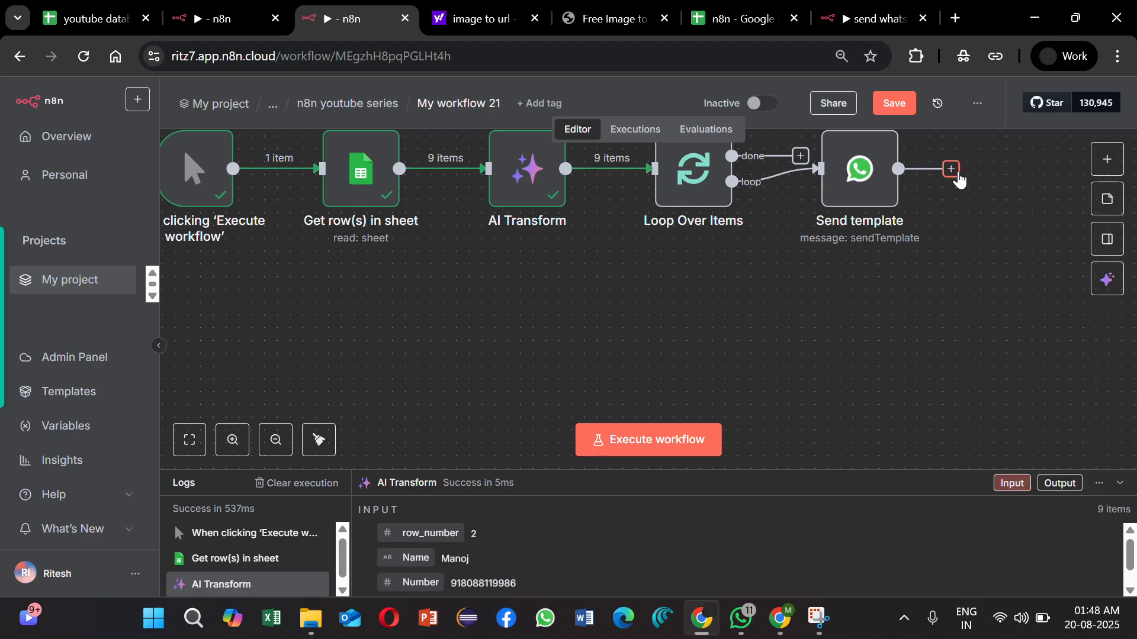
pyautogui.moveTo(898, 168); pyautogui.dragTo(654, 277)
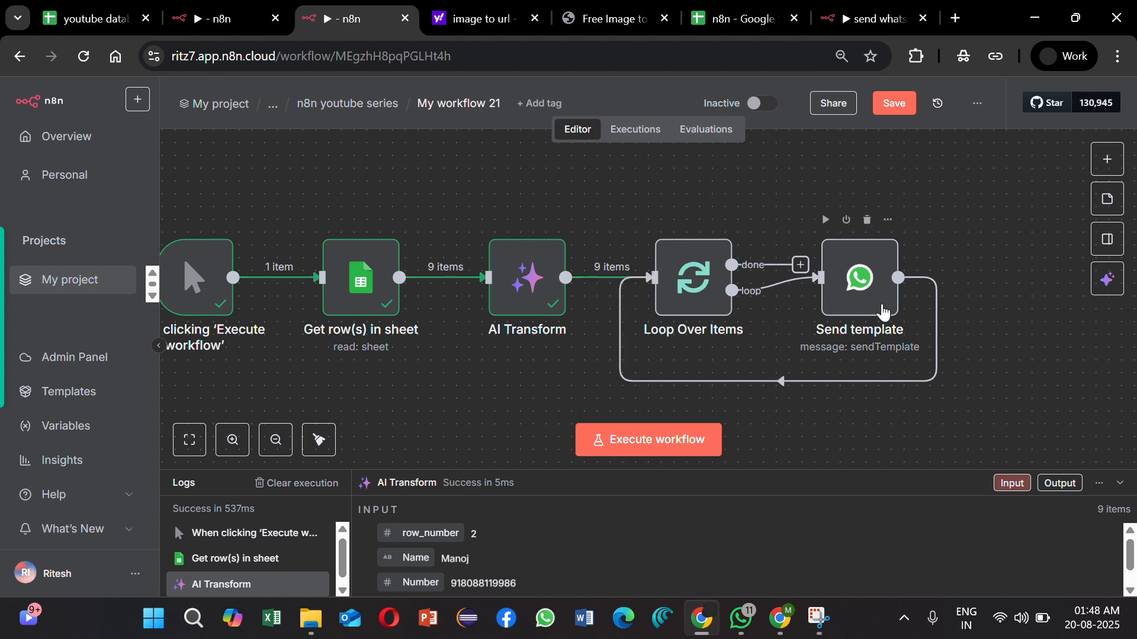
# Step: Insert a Wait node between Send template and Loop Over Items that resumes after a time interval in seconds
pyautogui.hscroll(3, 855, 304)
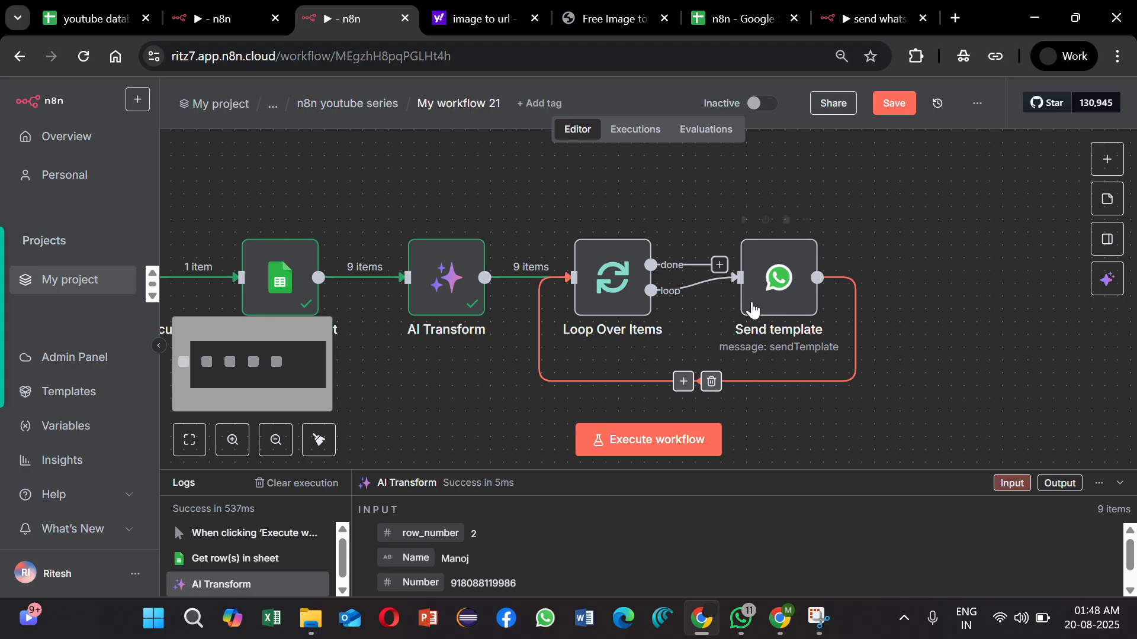
pyautogui.click(683, 382)
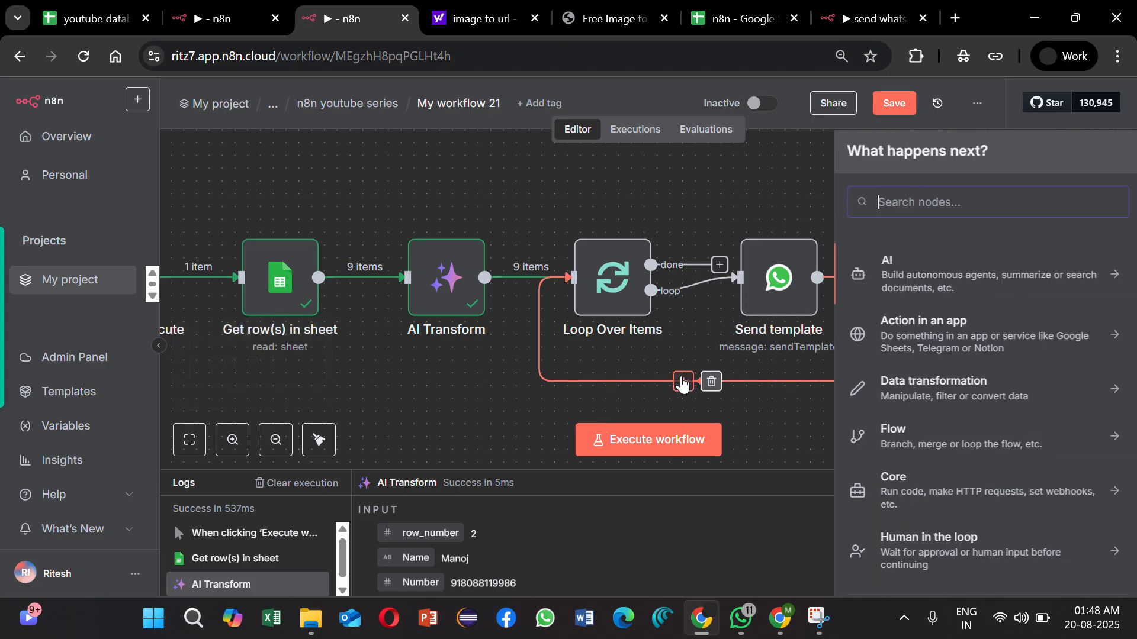
pyautogui.write('wait')
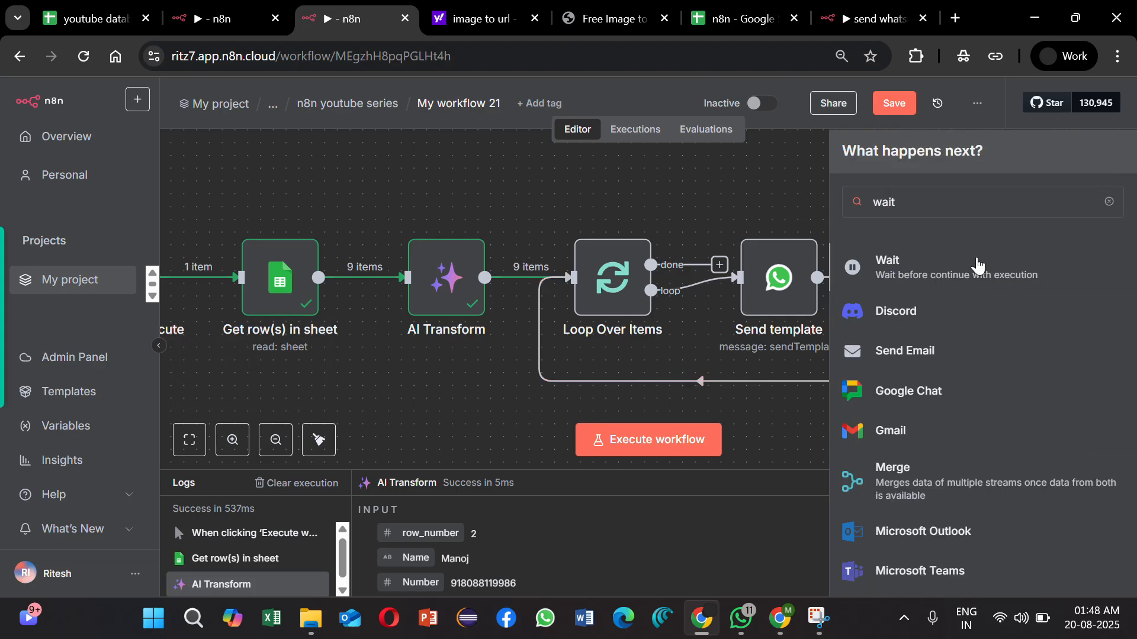
pyautogui.click(977, 265)
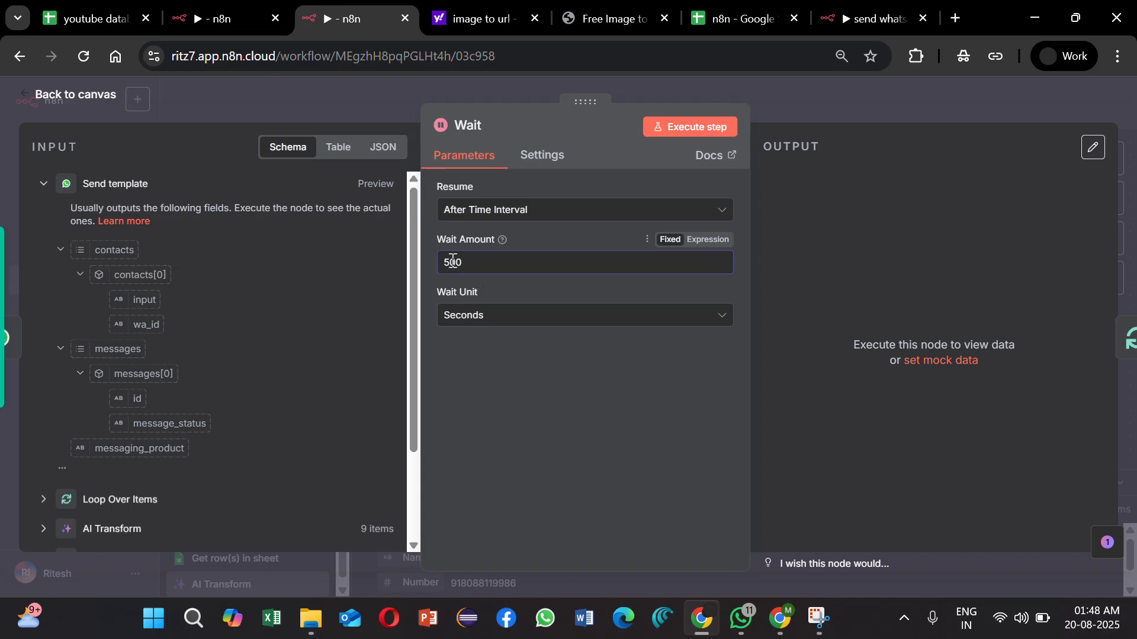
pyautogui.click(801, 104)
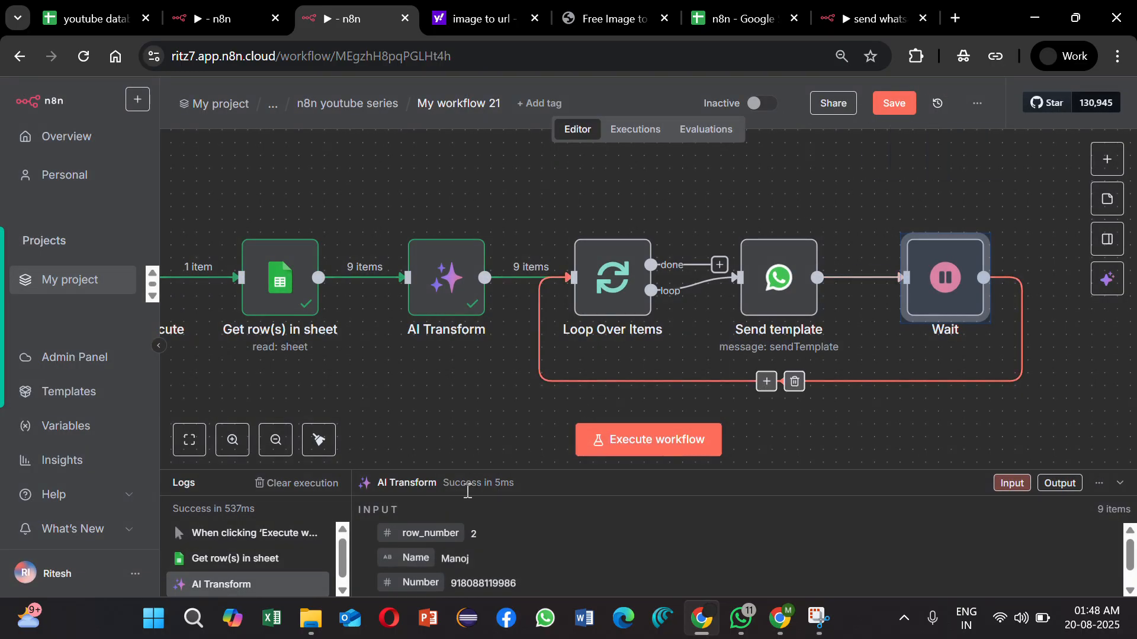
# Step: Tidy up the workflow layout, place Send template and Wait in a row below Loop Over Items, and save
pyautogui.click(320, 440)
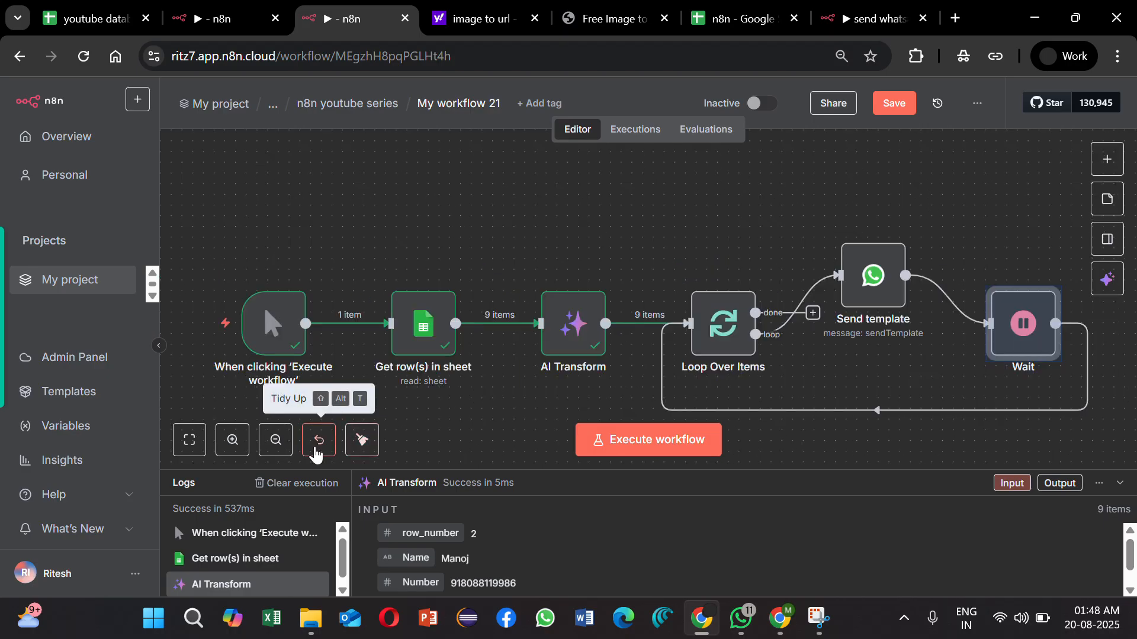
pyautogui.scroll(-2, 841, 202)
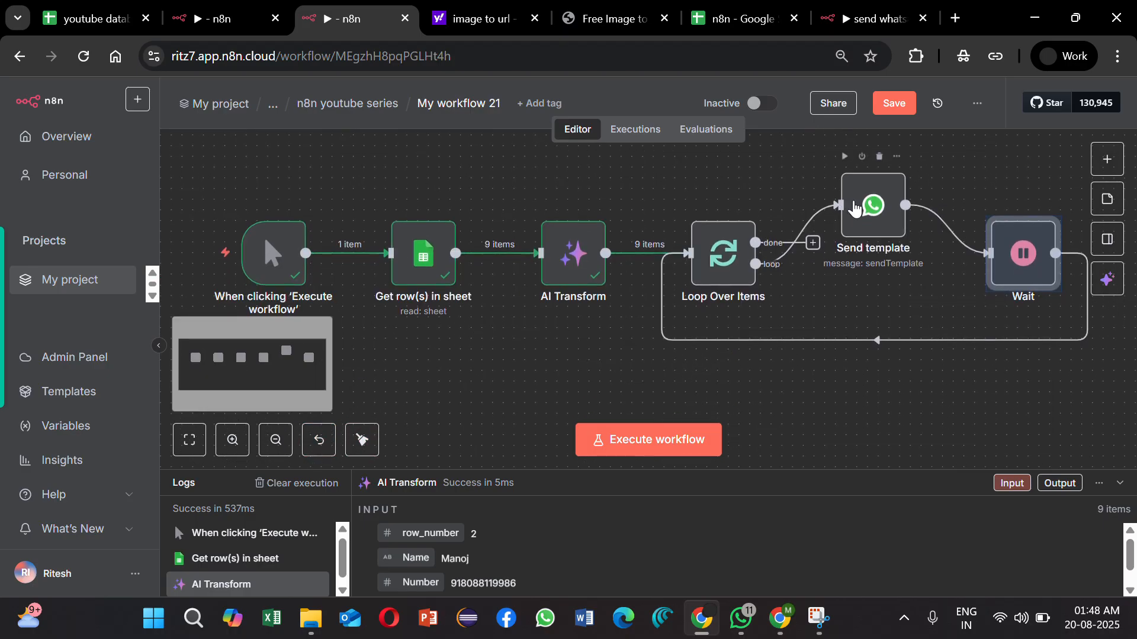
pyautogui.moveTo(857, 210); pyautogui.dragTo(864, 318)
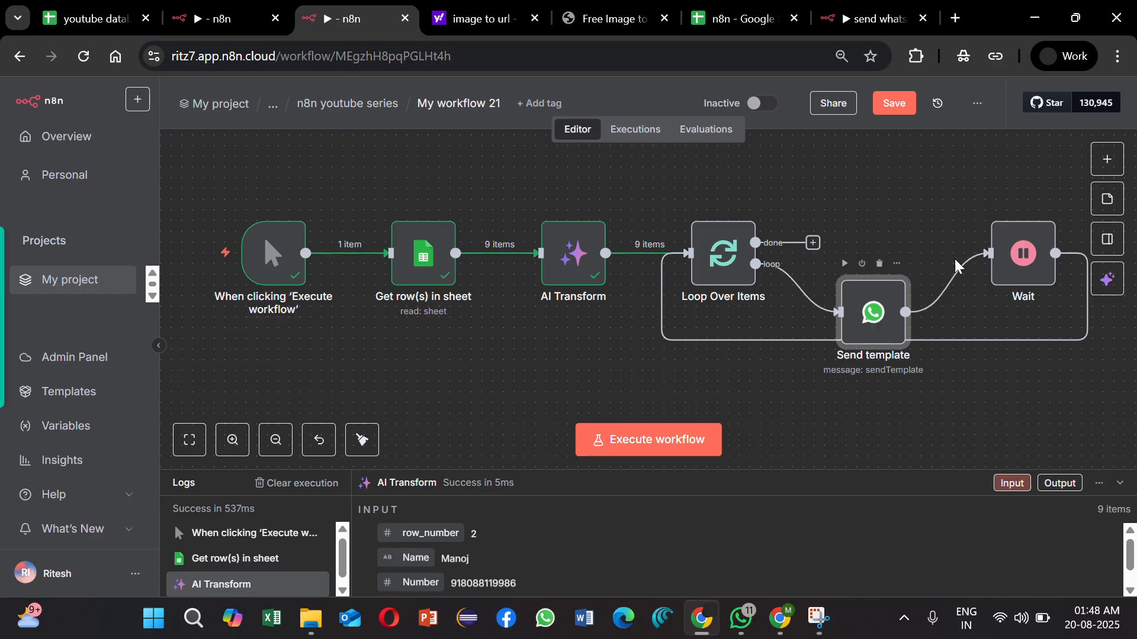
pyautogui.moveTo(1028, 298); pyautogui.dragTo(1017, 357)
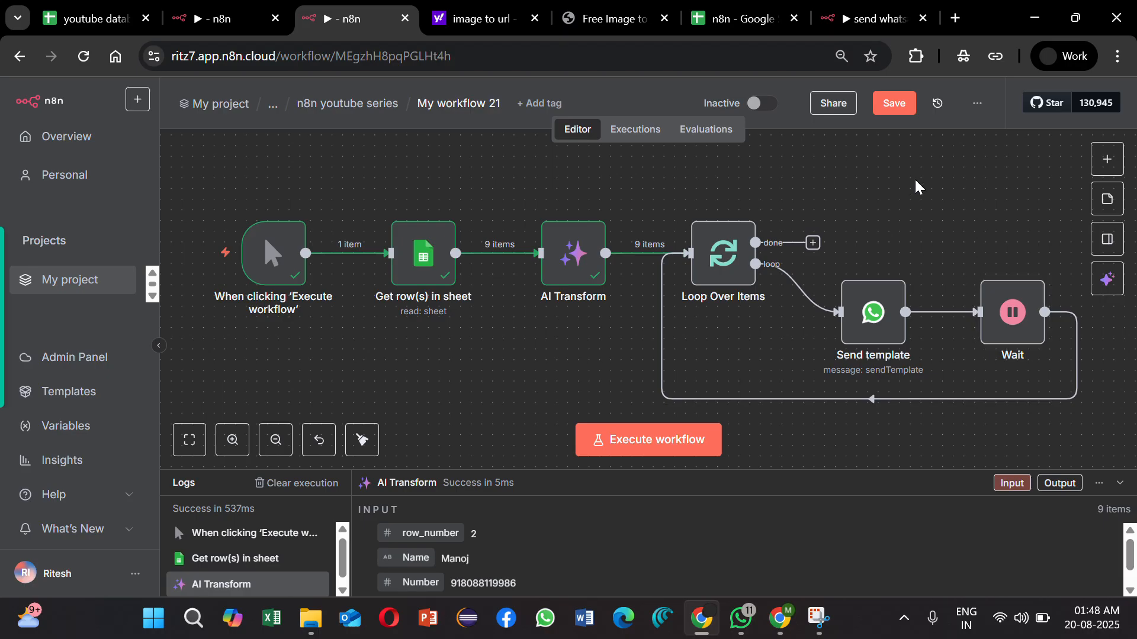
pyautogui.click(894, 104)
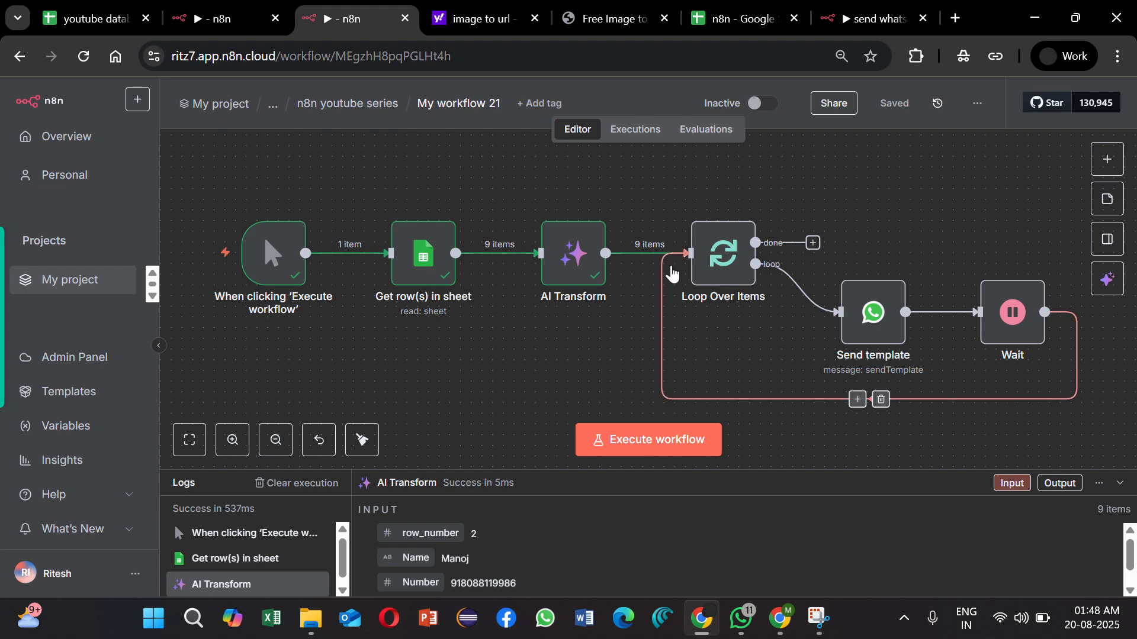
# Step: Execute Loop Over Items and map Send template's recipient phone number to {{ $json.Number }} from the loop output
pyautogui.click(693, 203)
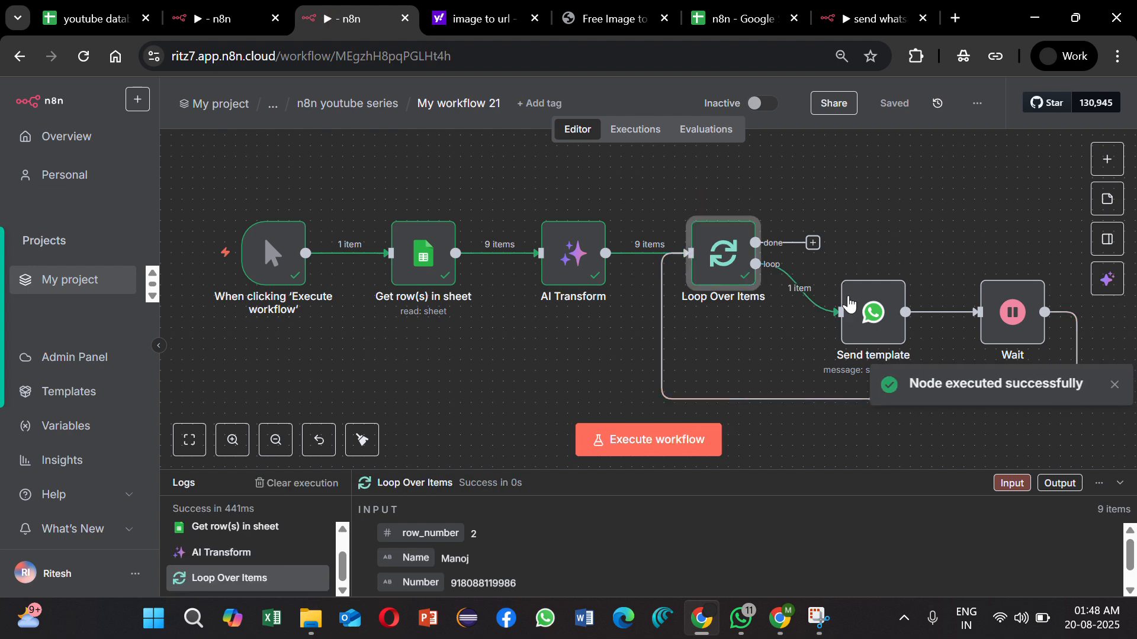
pyautogui.doubleClick(855, 311)
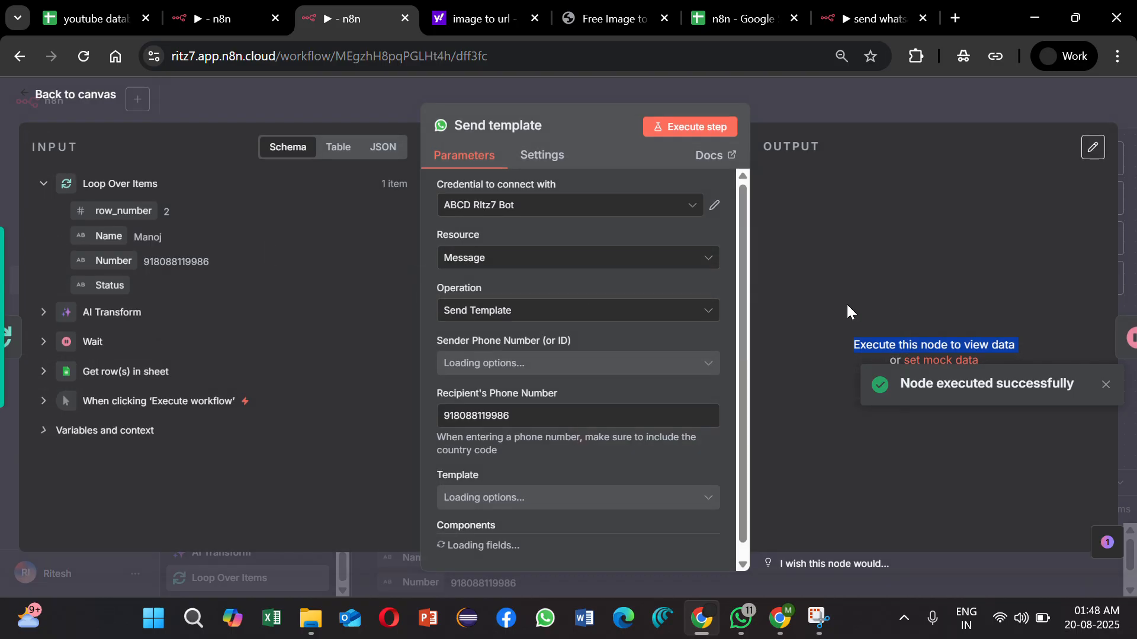
pyautogui.scroll(-3, 610, 339)
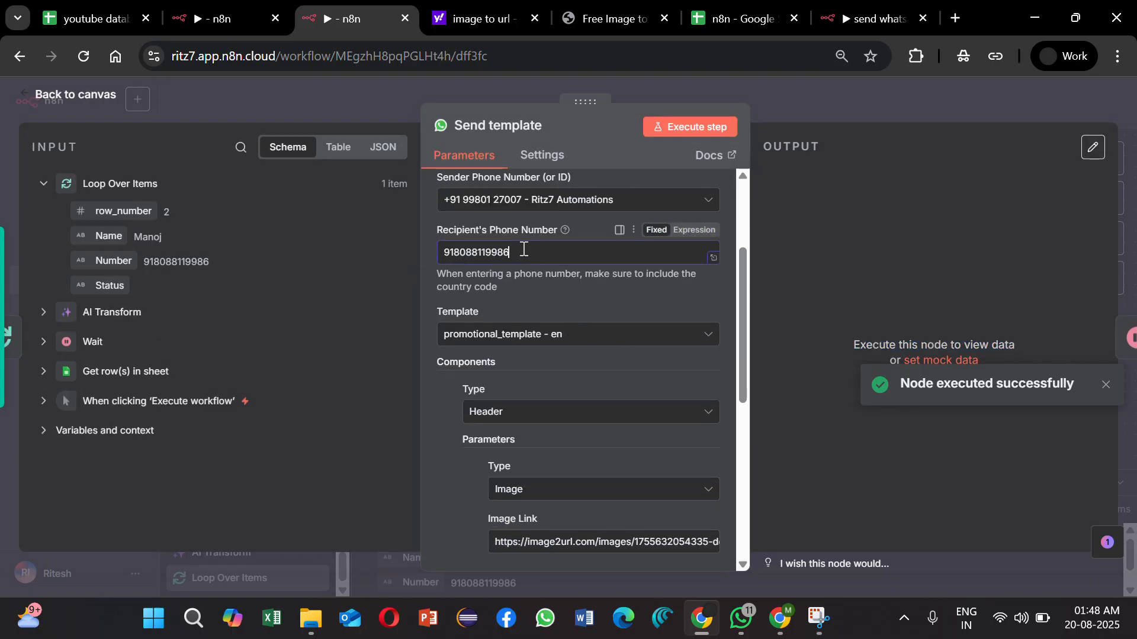
pyautogui.moveTo(526, 249); pyautogui.dragTo(392, 247)
pyautogui.press('BackSpace')
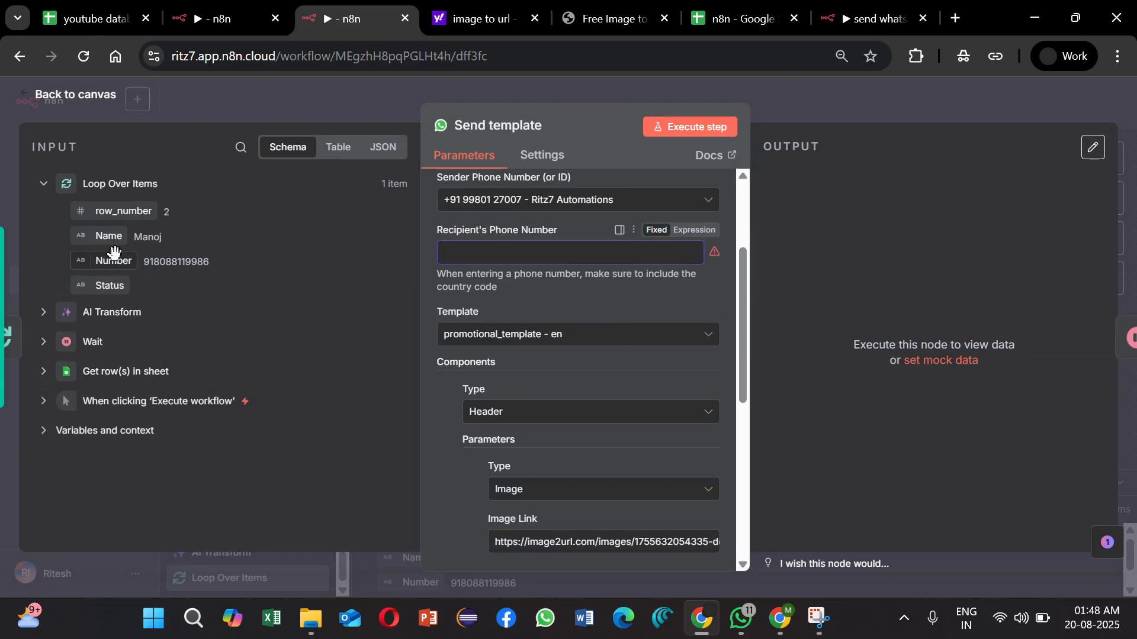
pyautogui.moveTo(113, 261); pyautogui.dragTo(511, 262)
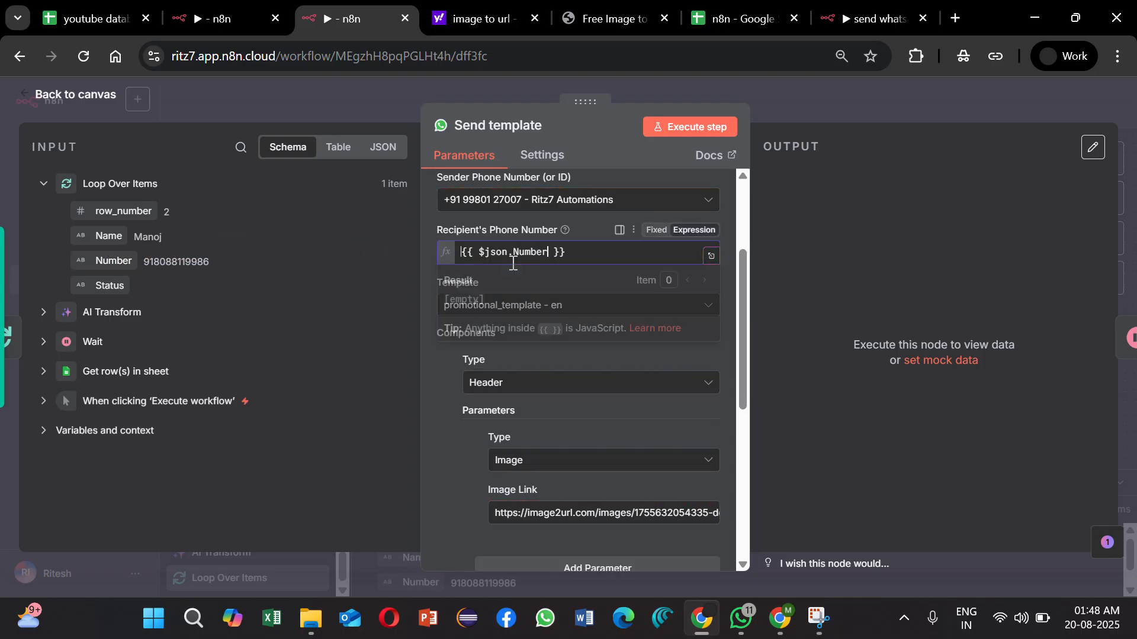
# Step: Map the body text parameter of Send template to {{ $json.Name }} and save the workflow
pyautogui.scroll(-5, 578, 446)
pyautogui.click(552, 531)
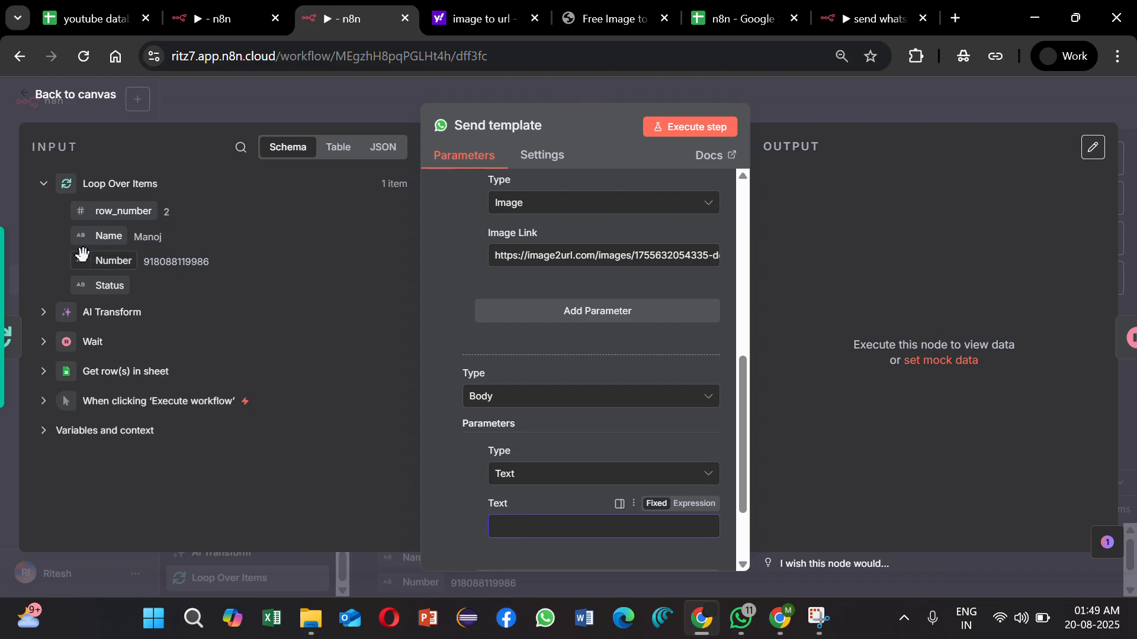
pyautogui.moveTo(100, 235); pyautogui.dragTo(524, 529)
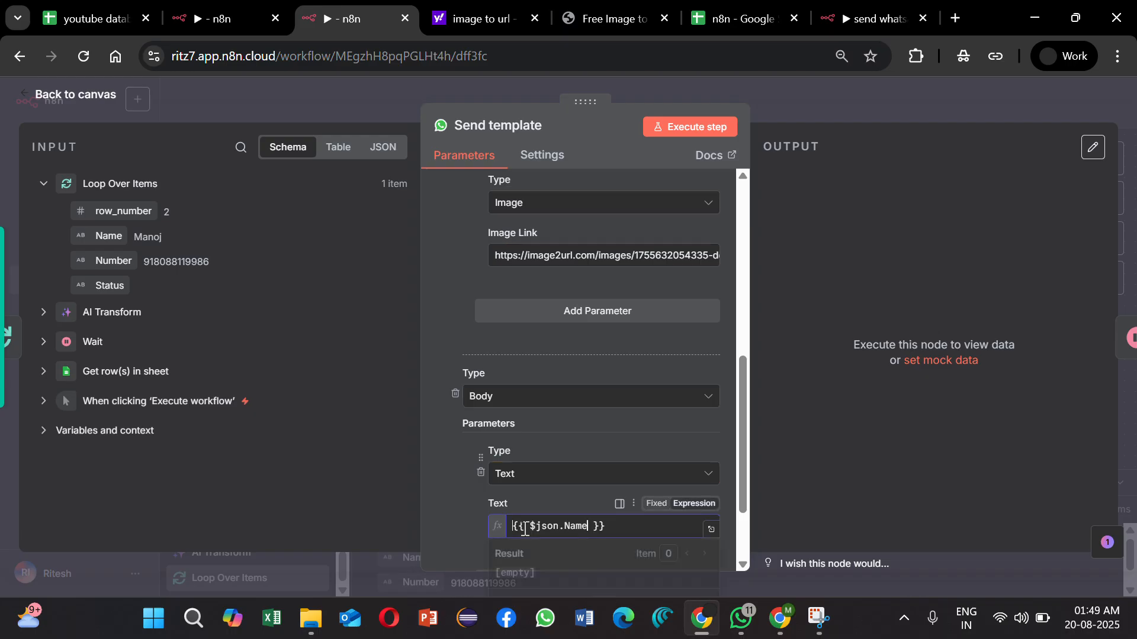
pyautogui.click(873, 92)
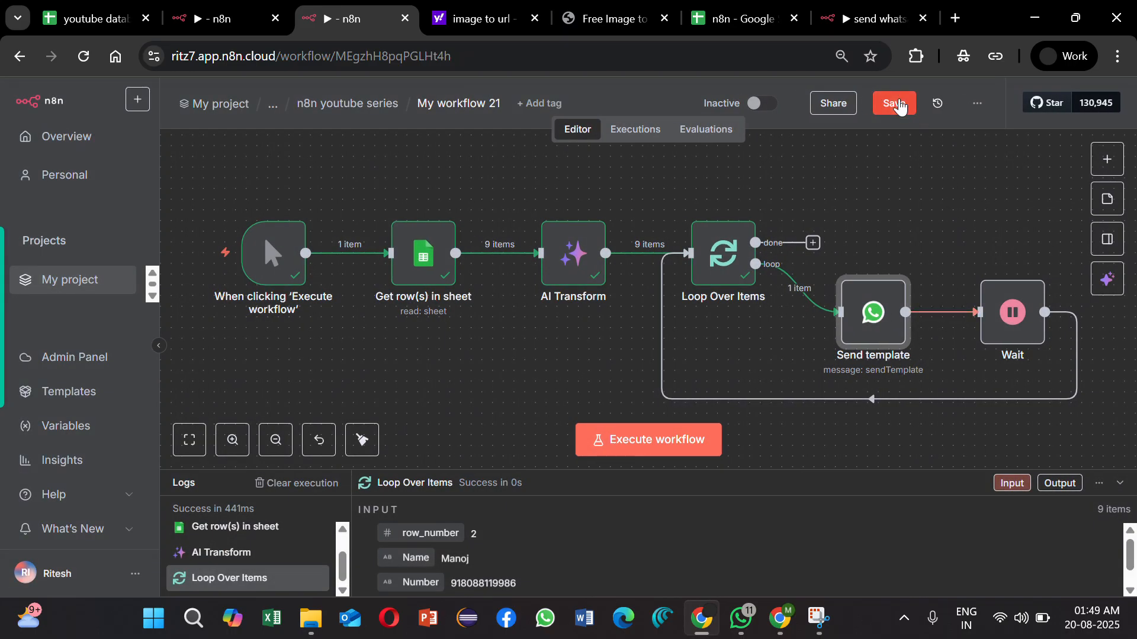
pyautogui.click(900, 106)
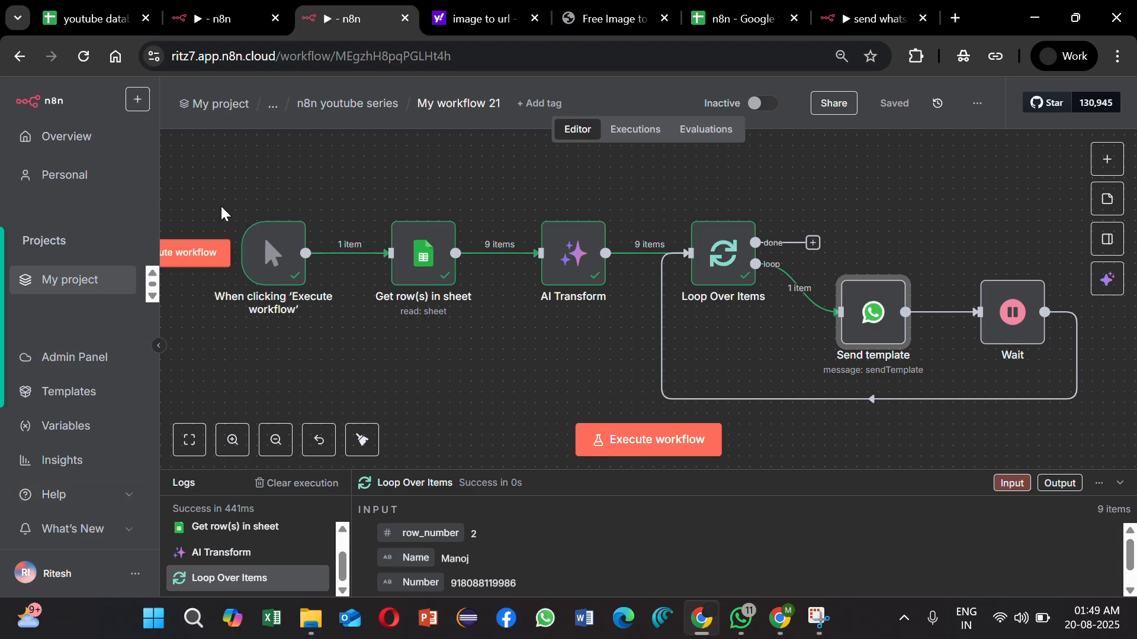
# Step: In My workflow 23, unpin the WhatsApp Trigger's test data, check the If condition, and save the workflow
pyautogui.click(235, 24)
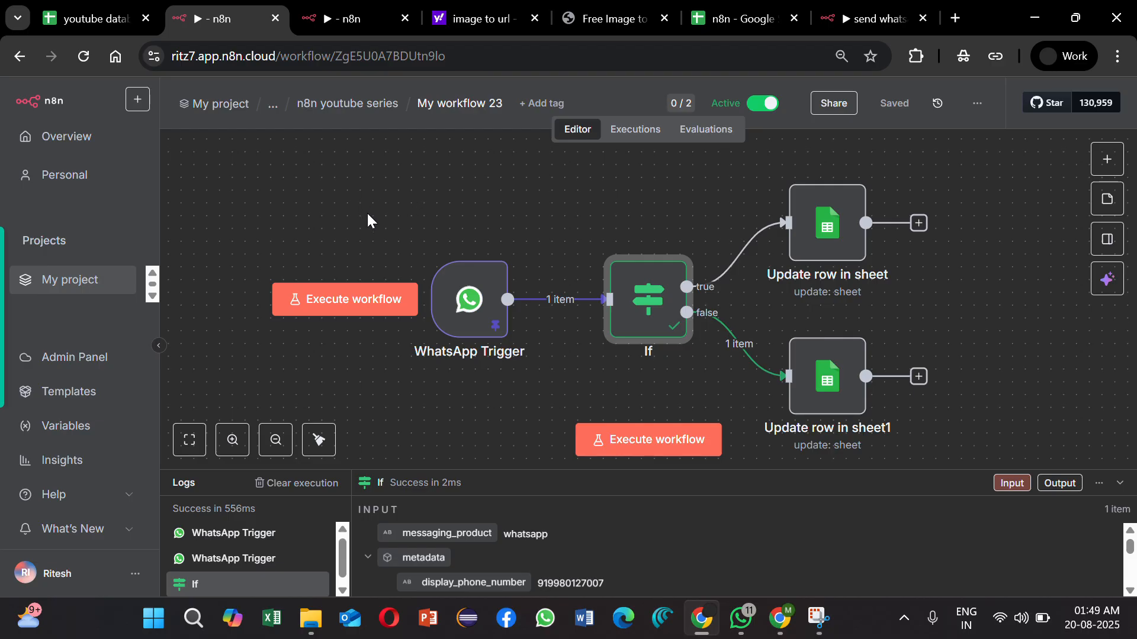
pyautogui.doubleClick(470, 296)
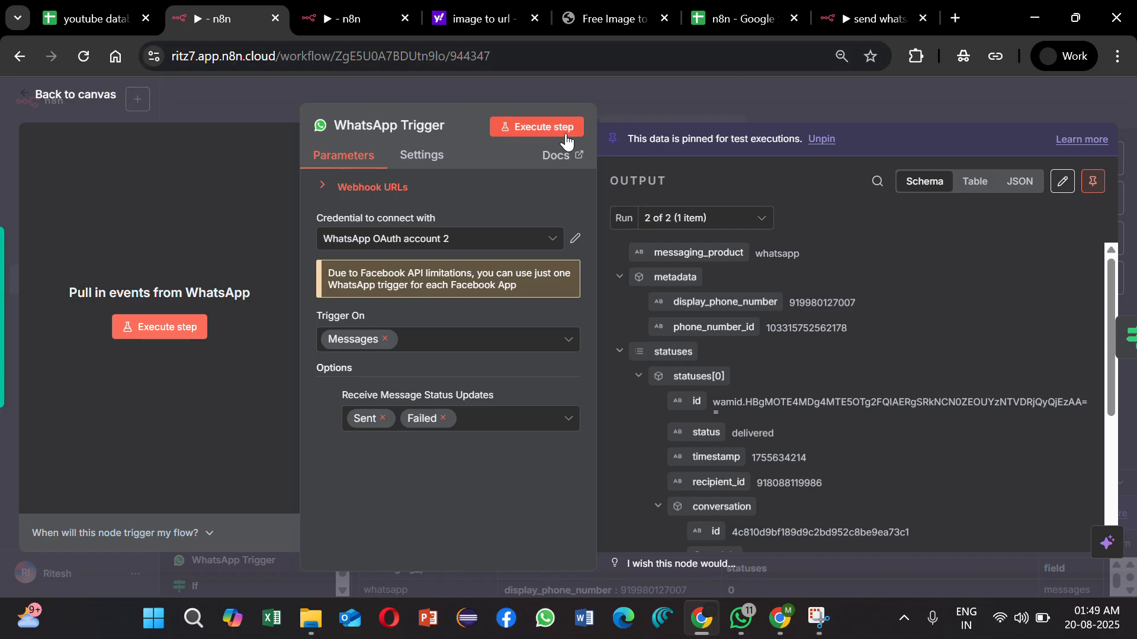
pyautogui.click(1093, 182)
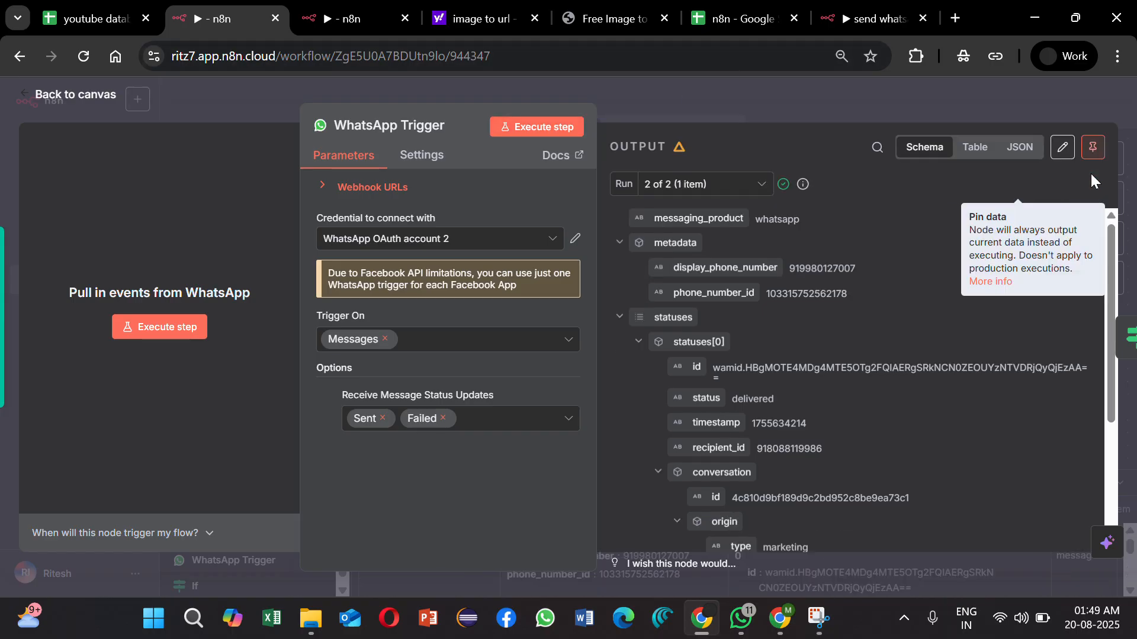
pyautogui.click(825, 89)
pyautogui.doubleClick(635, 329)
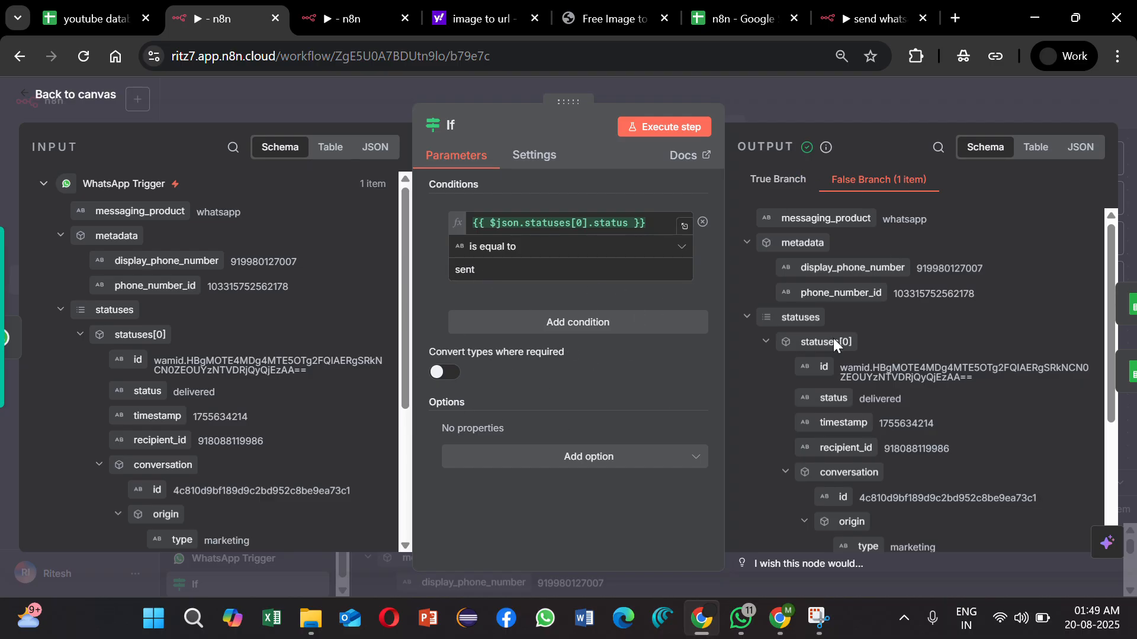
pyautogui.click(959, 108)
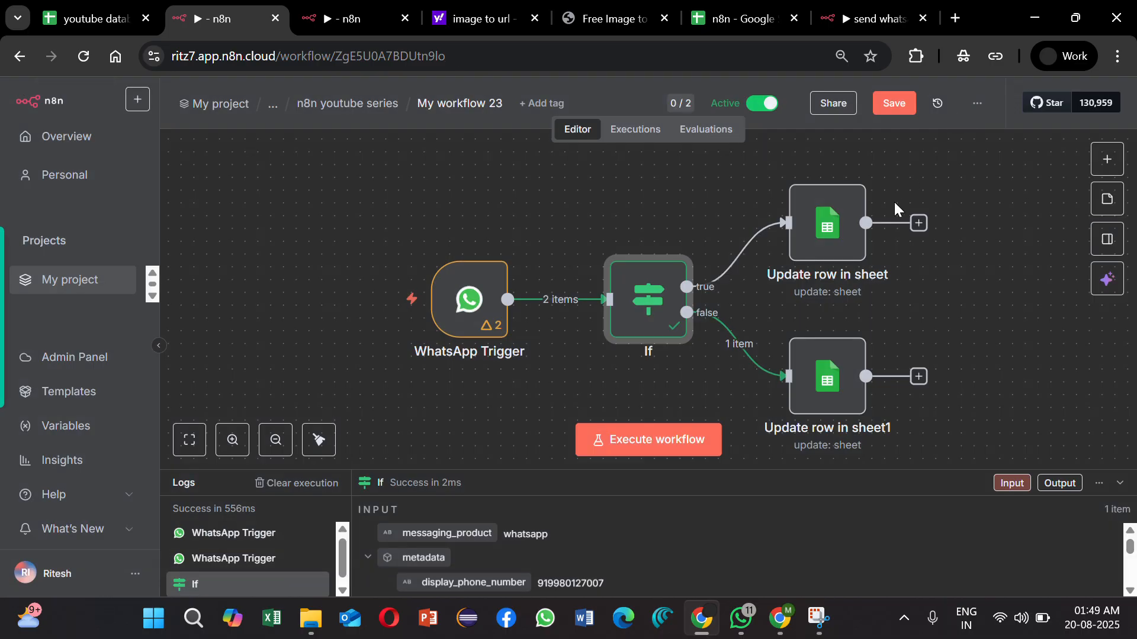
pyautogui.click(901, 102)
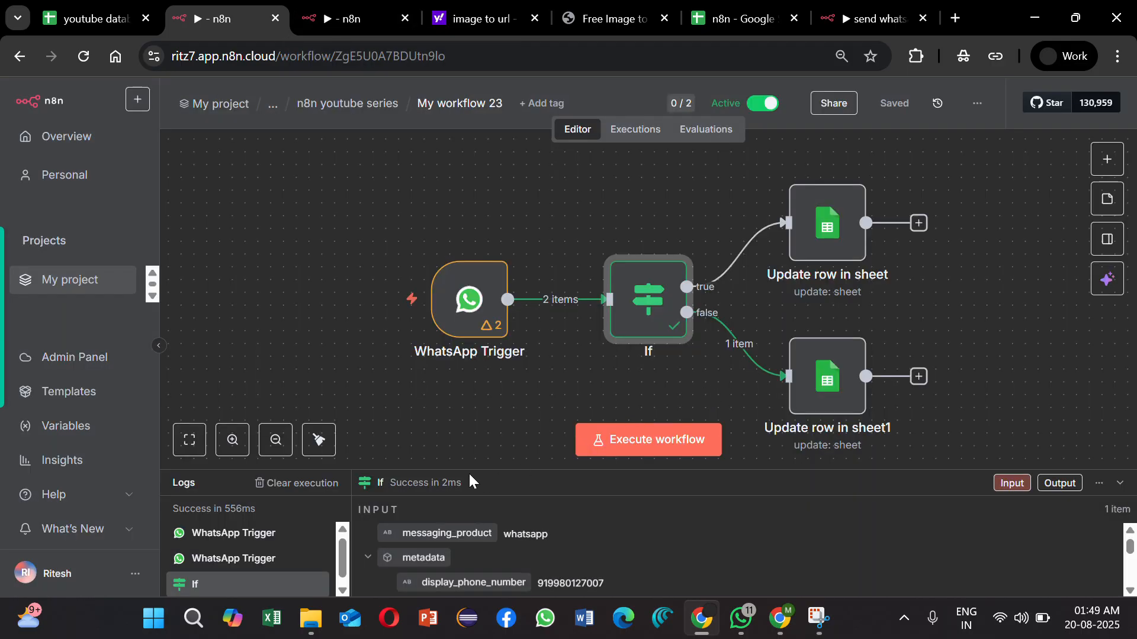
# Step: Switch to My workflow 21 and execute it from its manual trigger
pyautogui.click(349, 18)
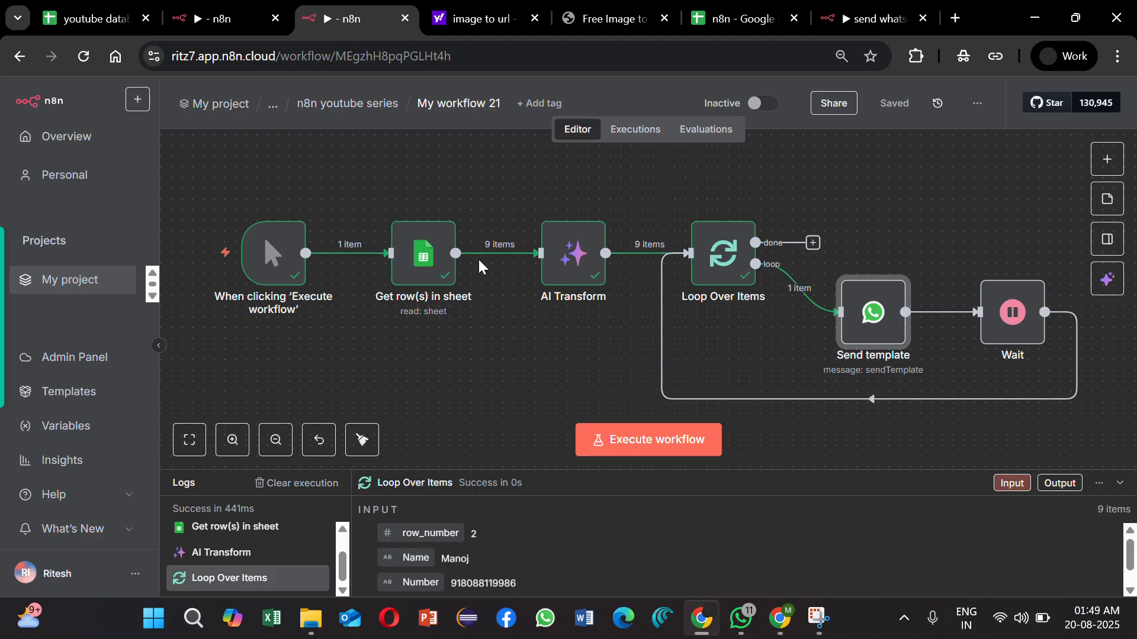
pyautogui.moveTo(192, 258)
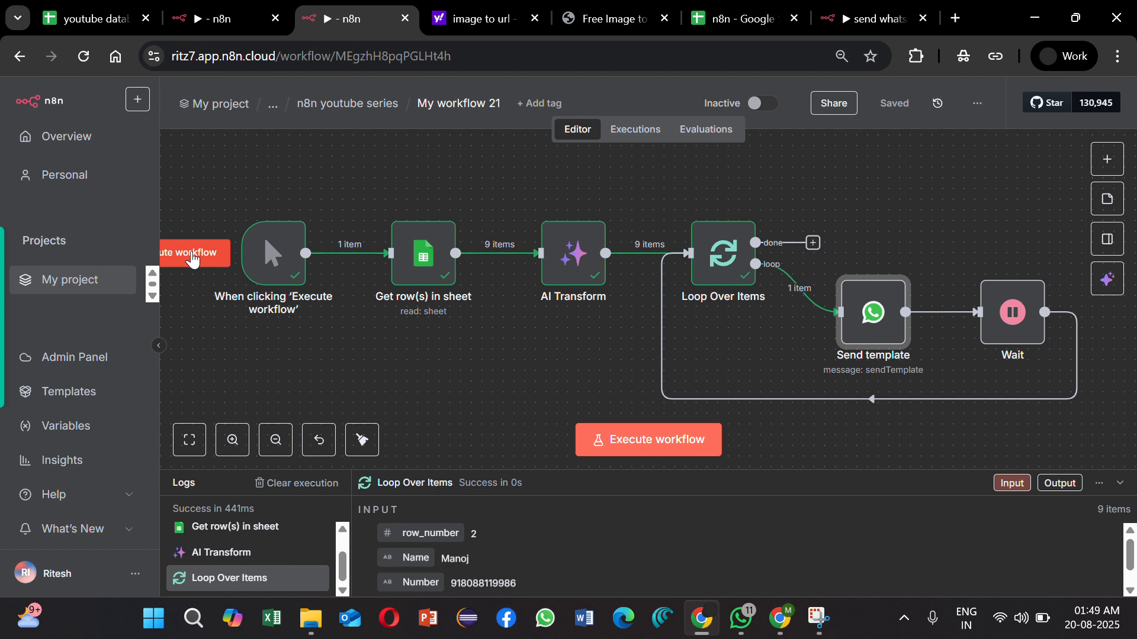
pyautogui.click(192, 258)
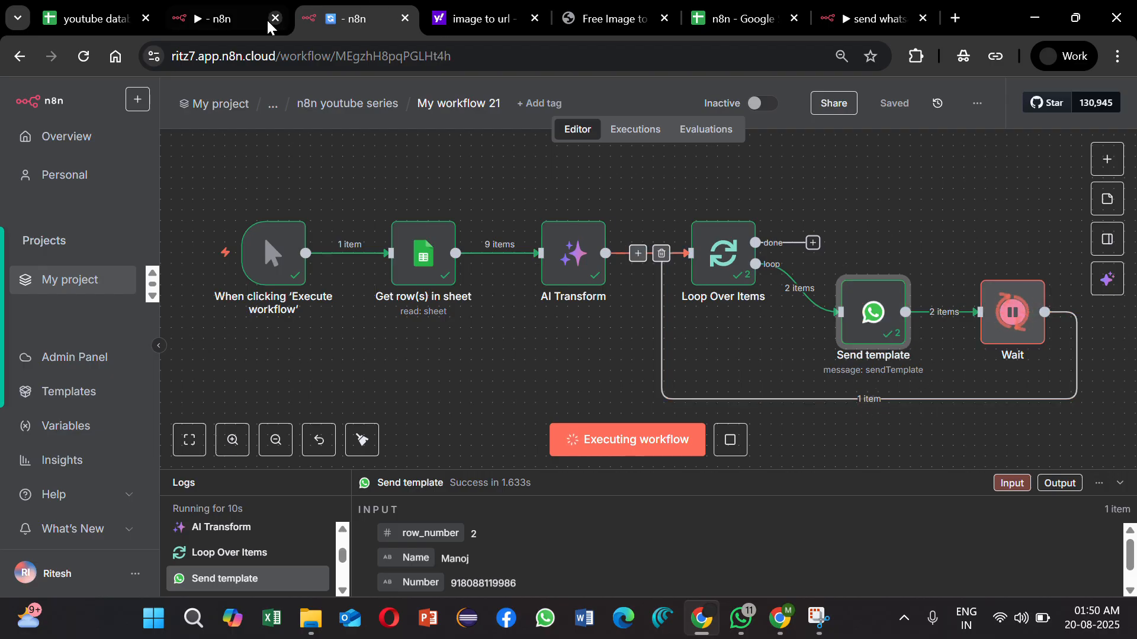
# Step: Check the execution history of My workflow 23 for runs triggered by the sent messages
pyautogui.click(220, 26)
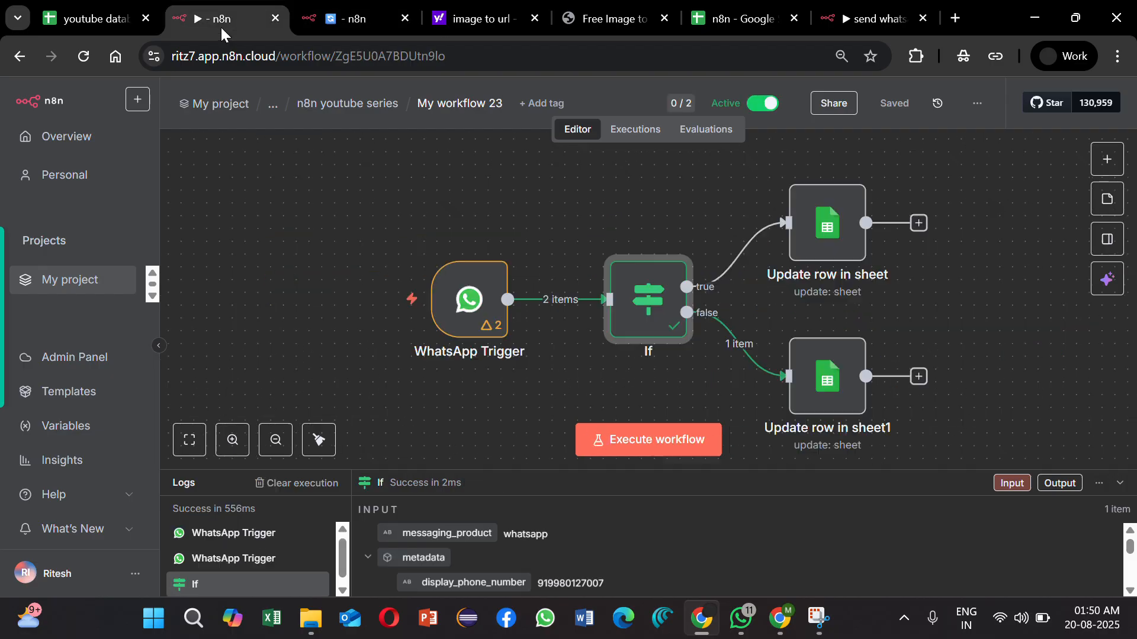
pyautogui.click(621, 131)
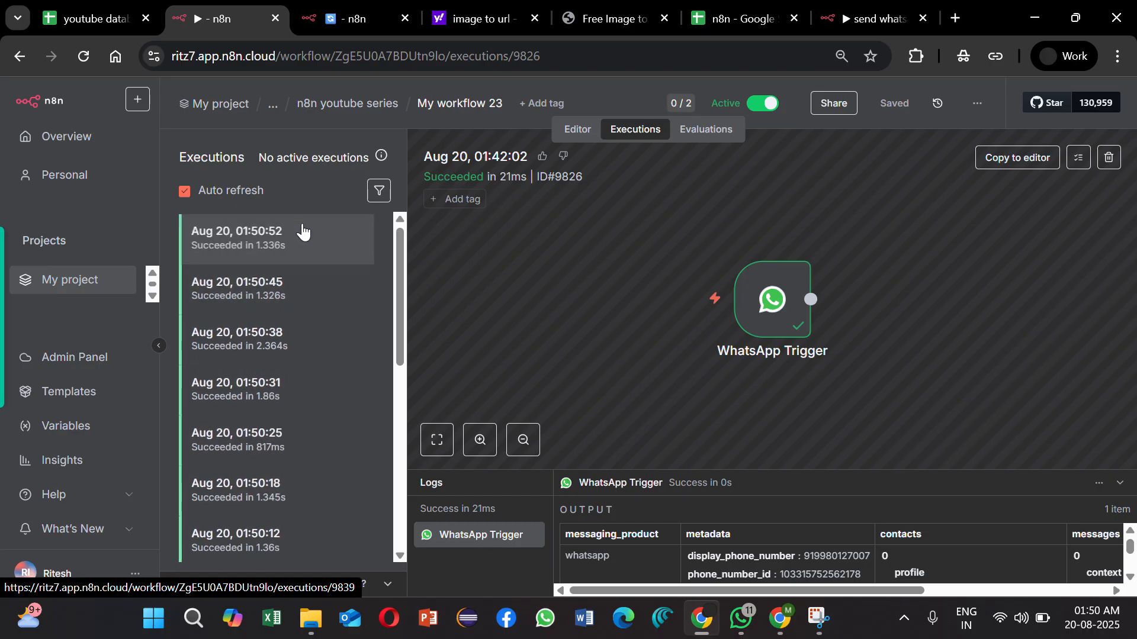
# Step: Check the Status column in the team contacts sheet and return to the executions of My workflow 23
pyautogui.click(757, 13)
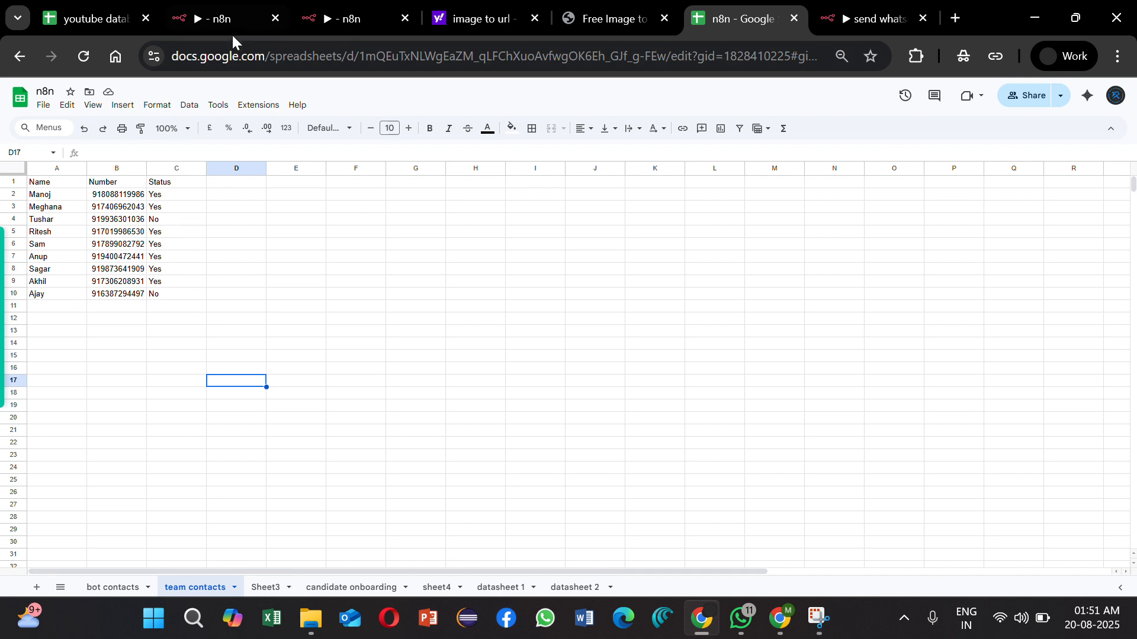
pyautogui.click(222, 20)
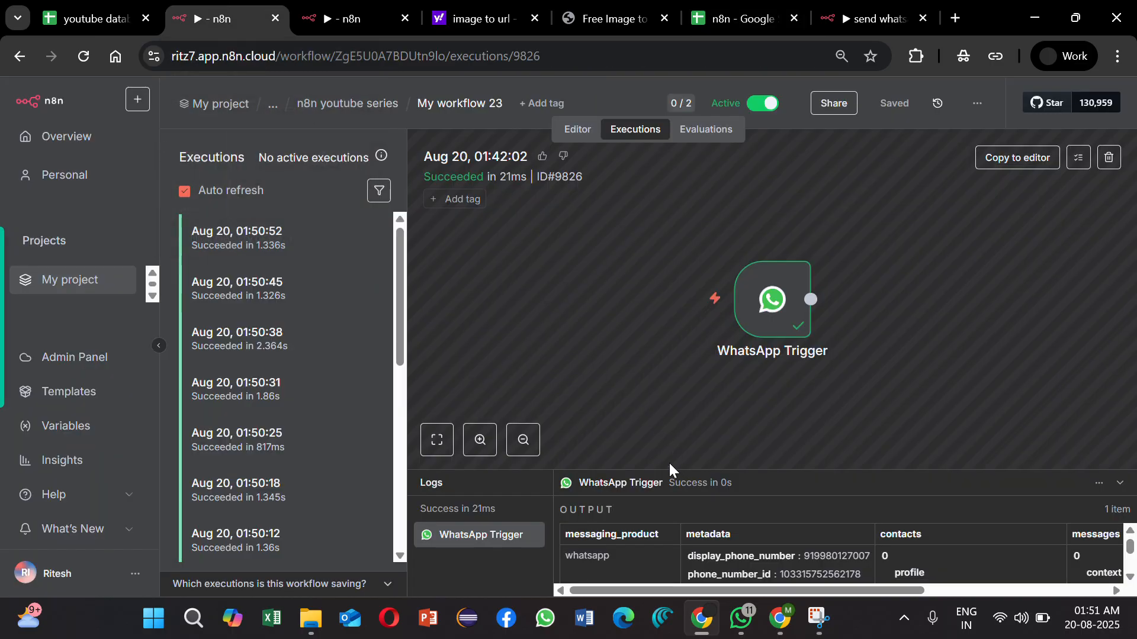
pyautogui.moveTo(669, 467); pyautogui.dragTo(652, 304)
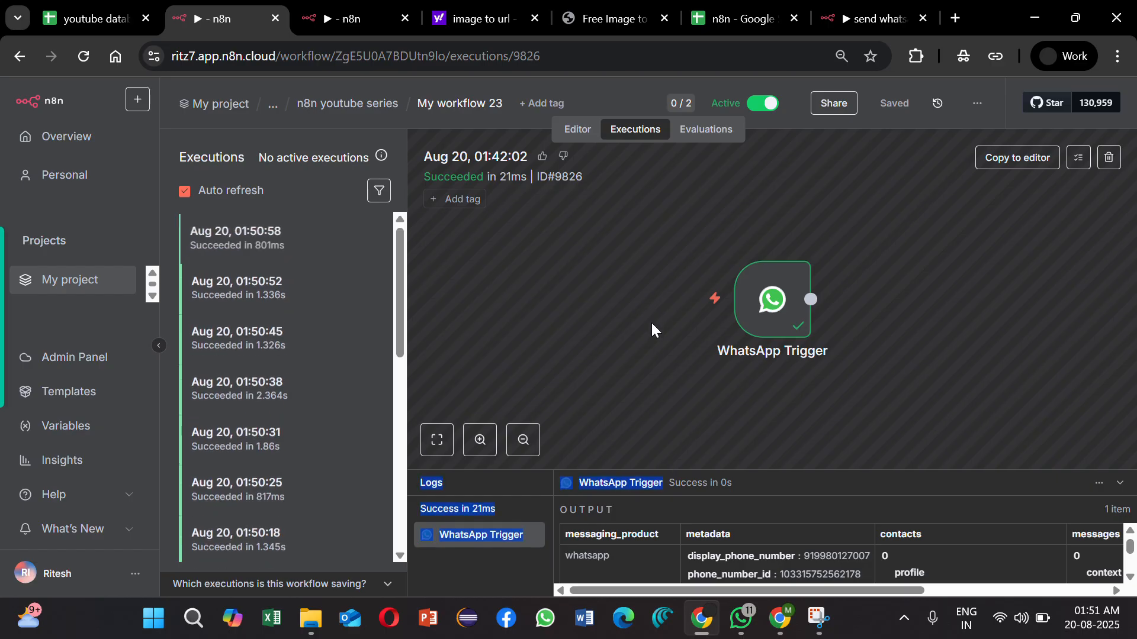
pyautogui.click(650, 329)
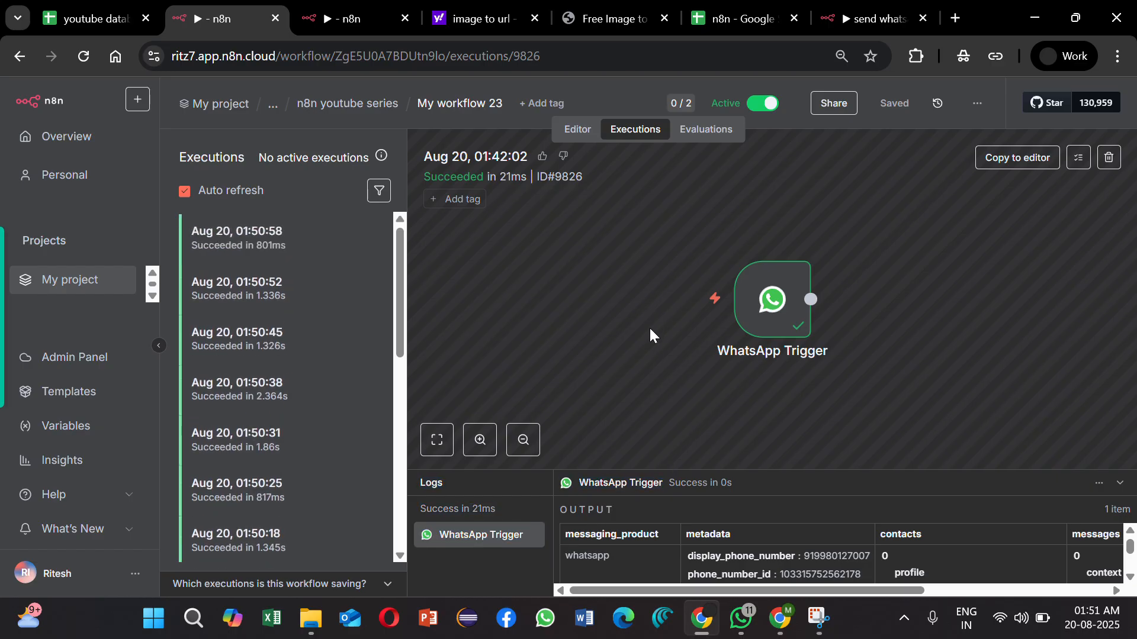
# Step: Open the Aug 20, 01:50:58 execution and examine the delivery status and error details in the input of Update row in sheet1
pyautogui.click(277, 245)
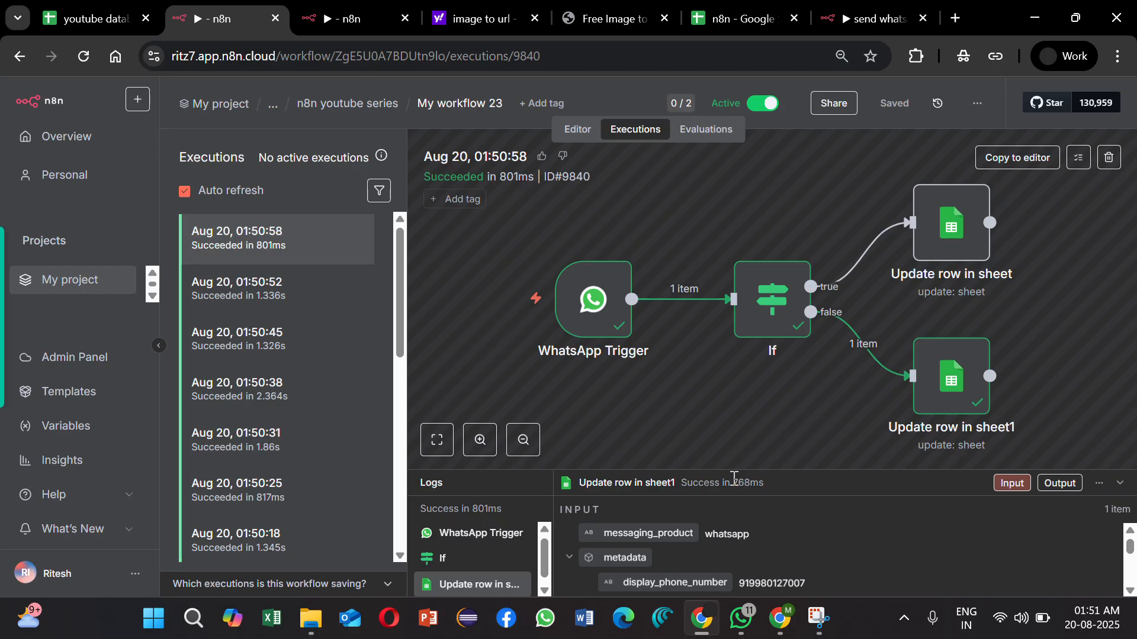
pyautogui.moveTo(724, 466); pyautogui.dragTo(722, 244)
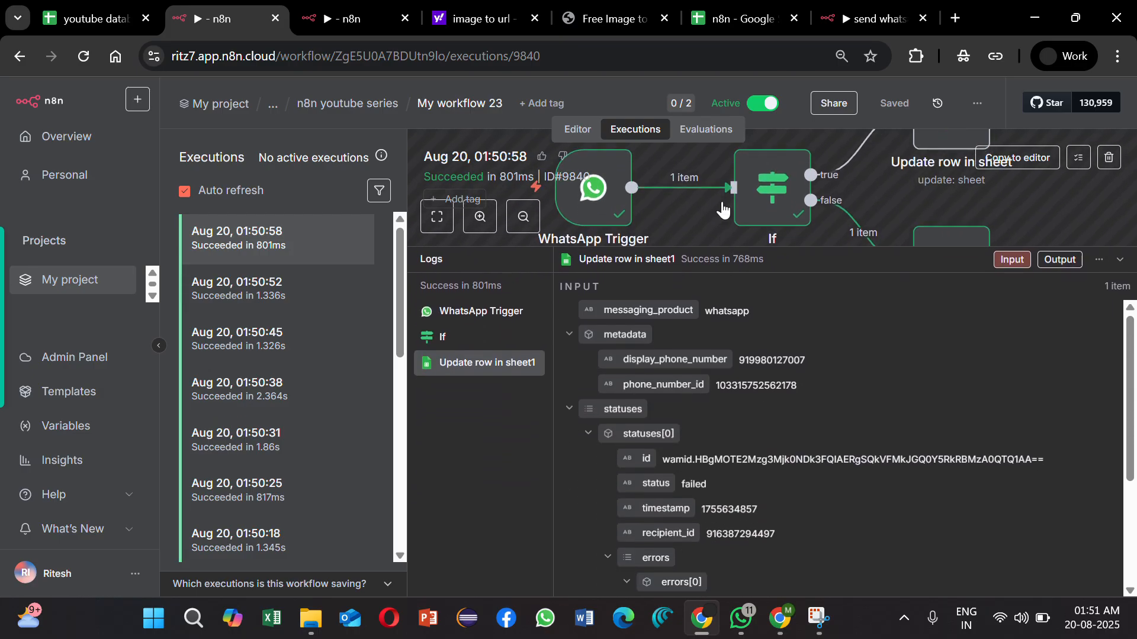
pyautogui.scroll(-2, 784, 505)
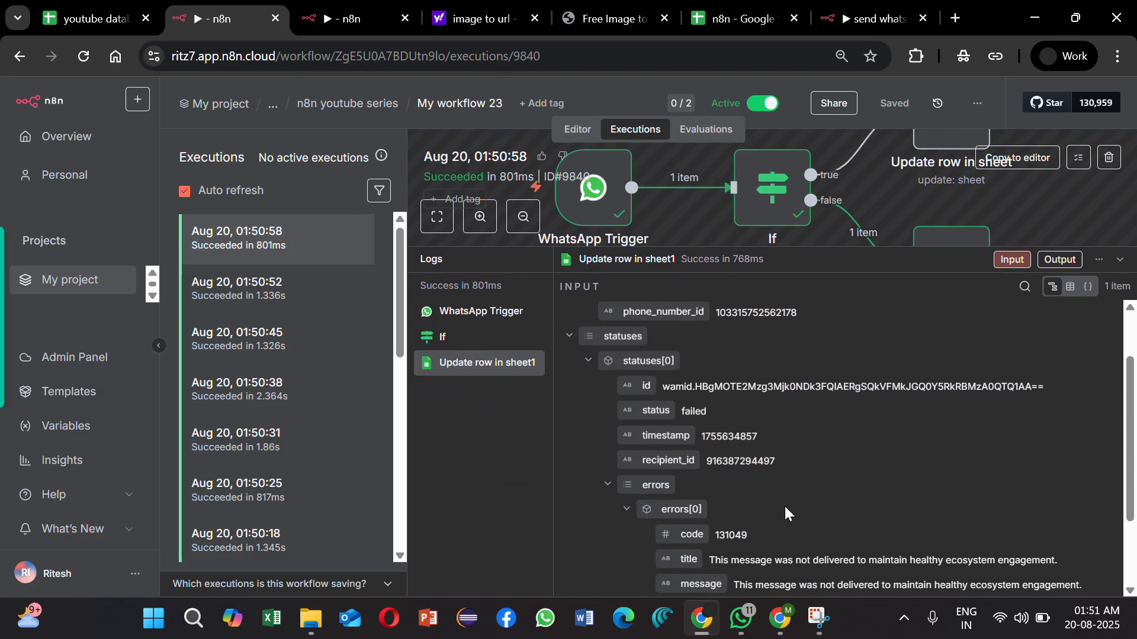
pyautogui.scroll(-1, 784, 510)
pyautogui.scroll(1, 786, 511)
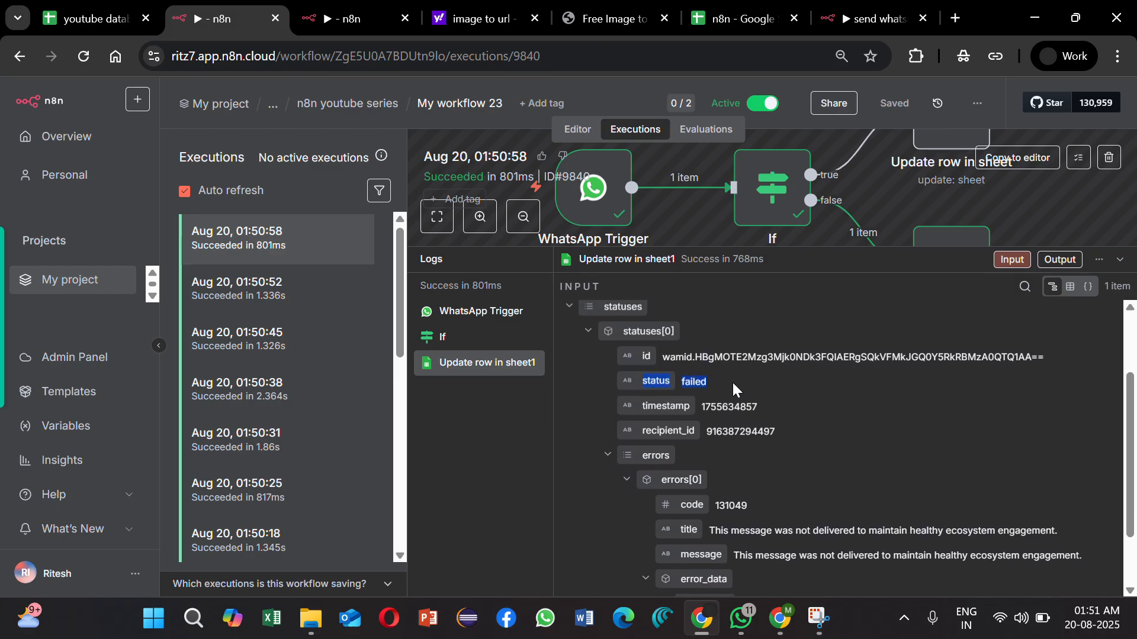
pyautogui.scroll(-1, 844, 468)
pyautogui.scroll(-2, 845, 472)
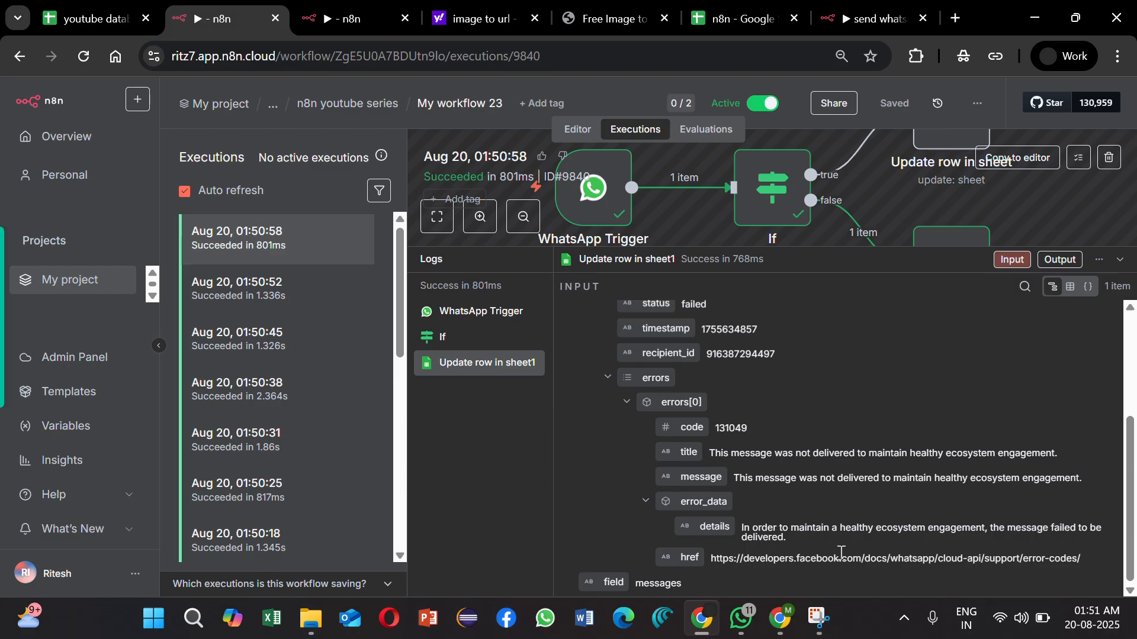
pyautogui.scroll(4, 777, 496)
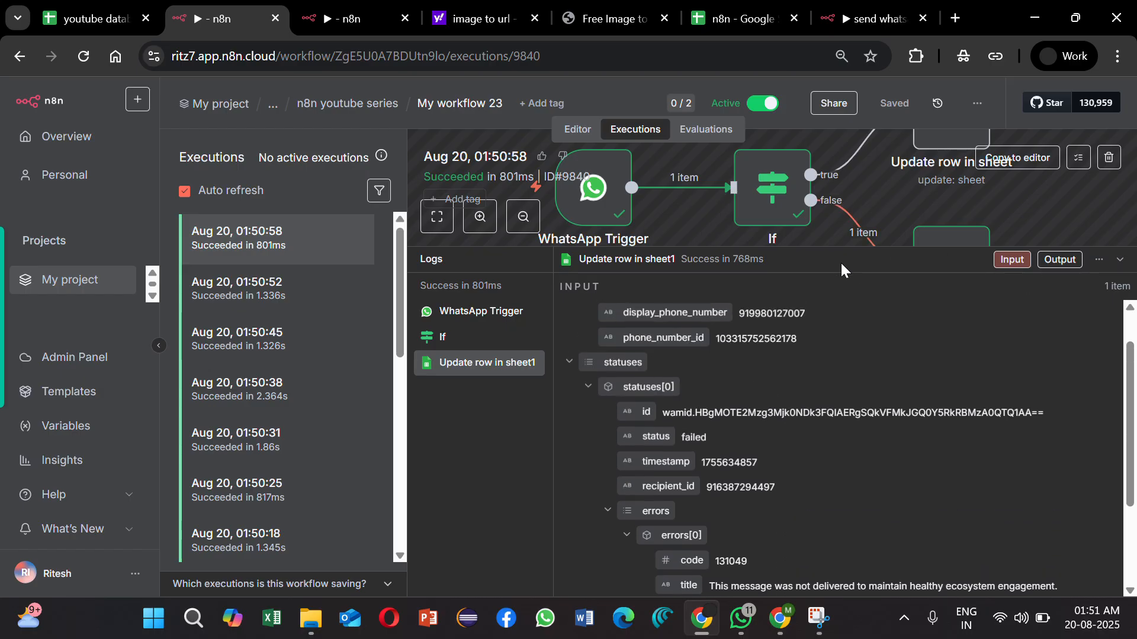
pyautogui.moveTo(828, 250); pyautogui.dragTo(829, 472)
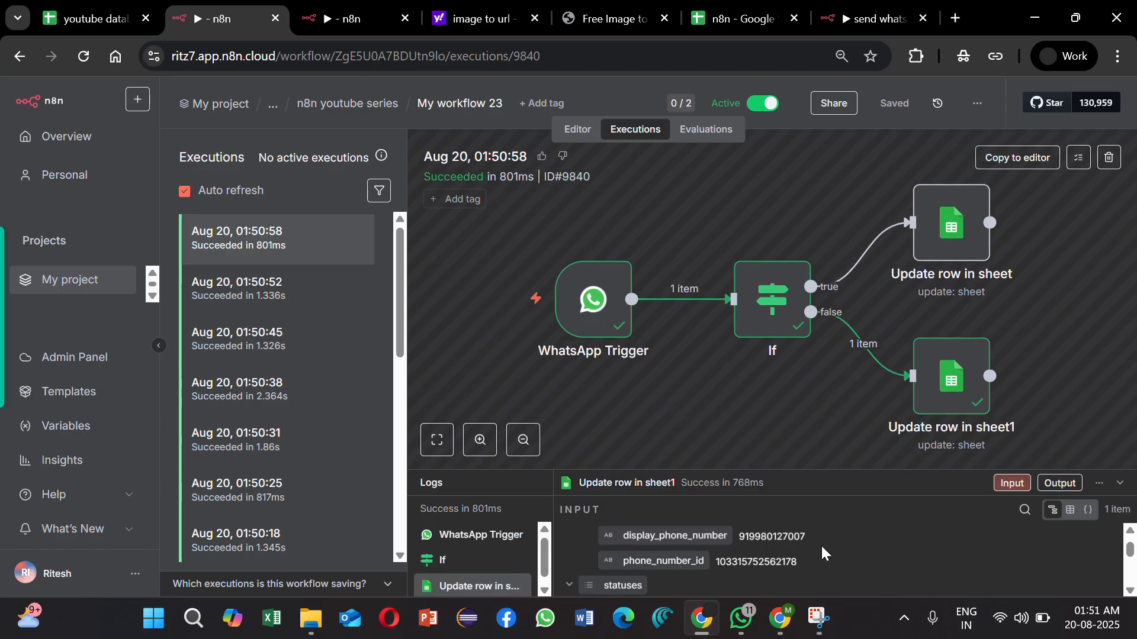
# Step: Return My workflow 23 to its editor view and switch to My workflow 21 to check its run
pyautogui.click(573, 140)
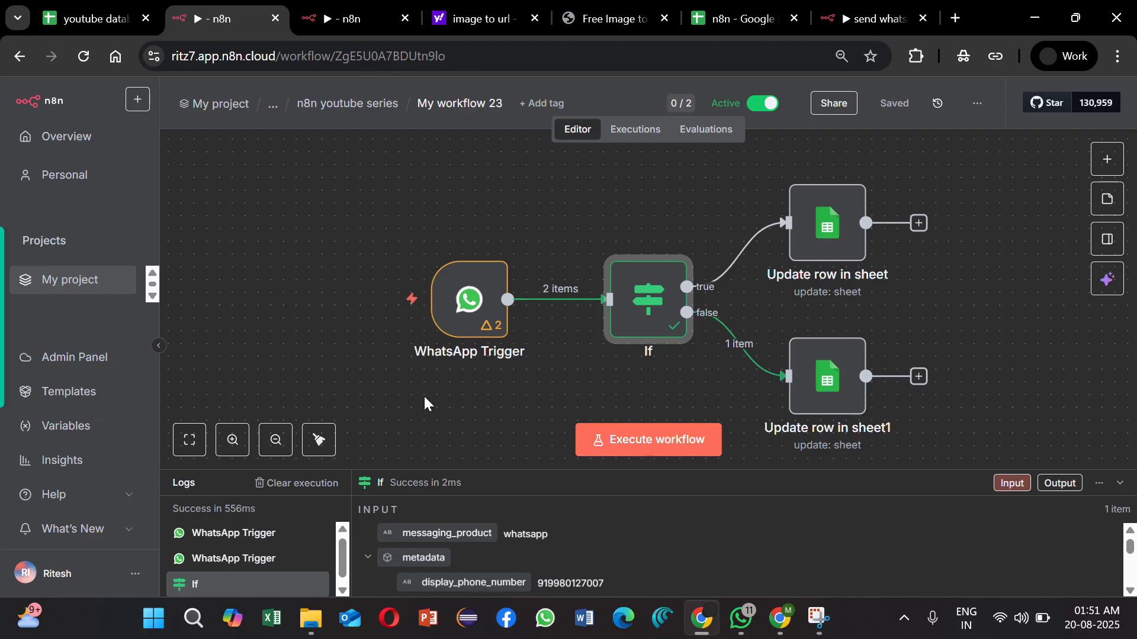
pyautogui.click(398, 7)
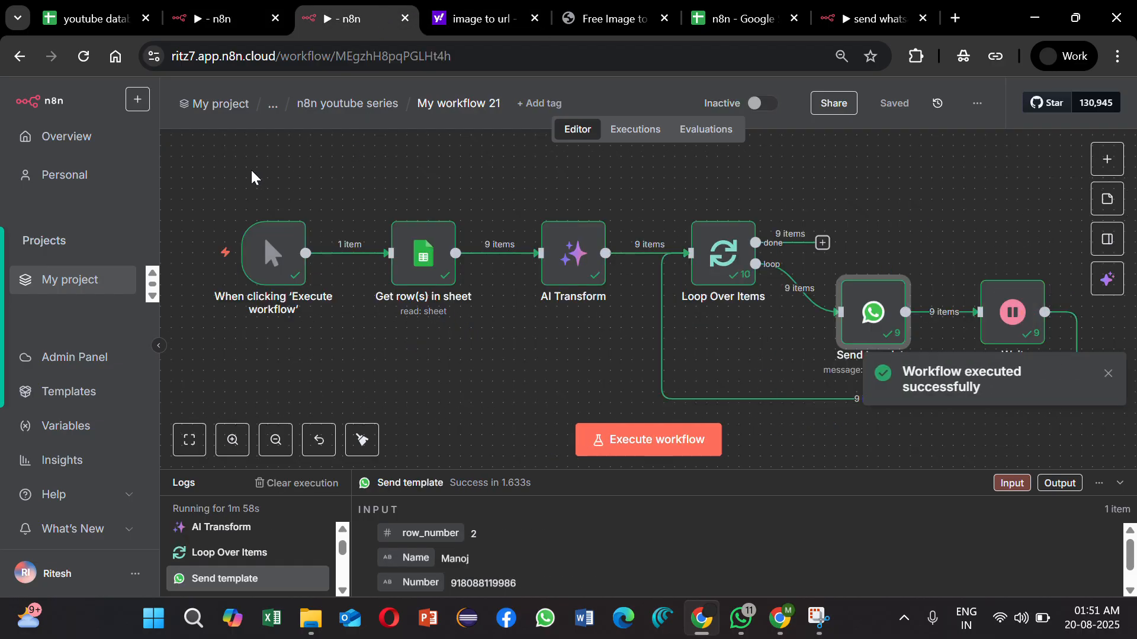